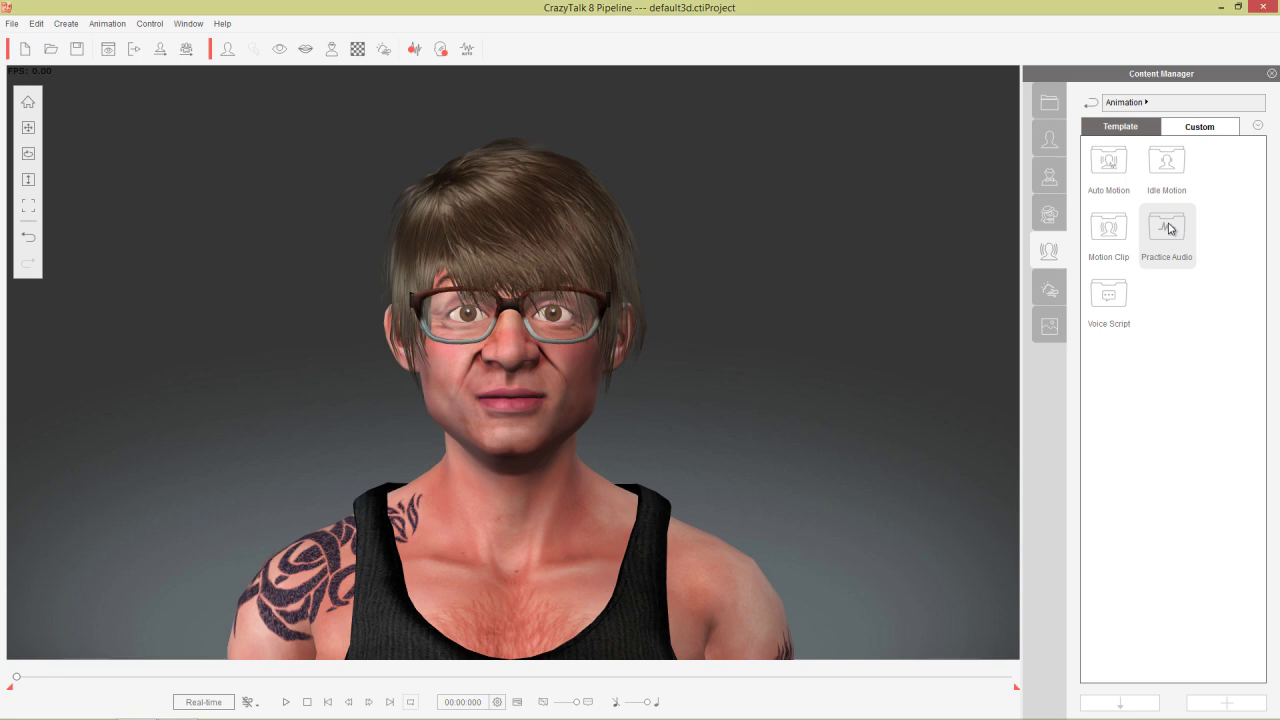
# - Apply the Beat Step practice audio with Listen Mode as the default auto motion, and preview it
pyautogui.doubleClick(1168, 228)
pyautogui.doubleClick(1174, 240)
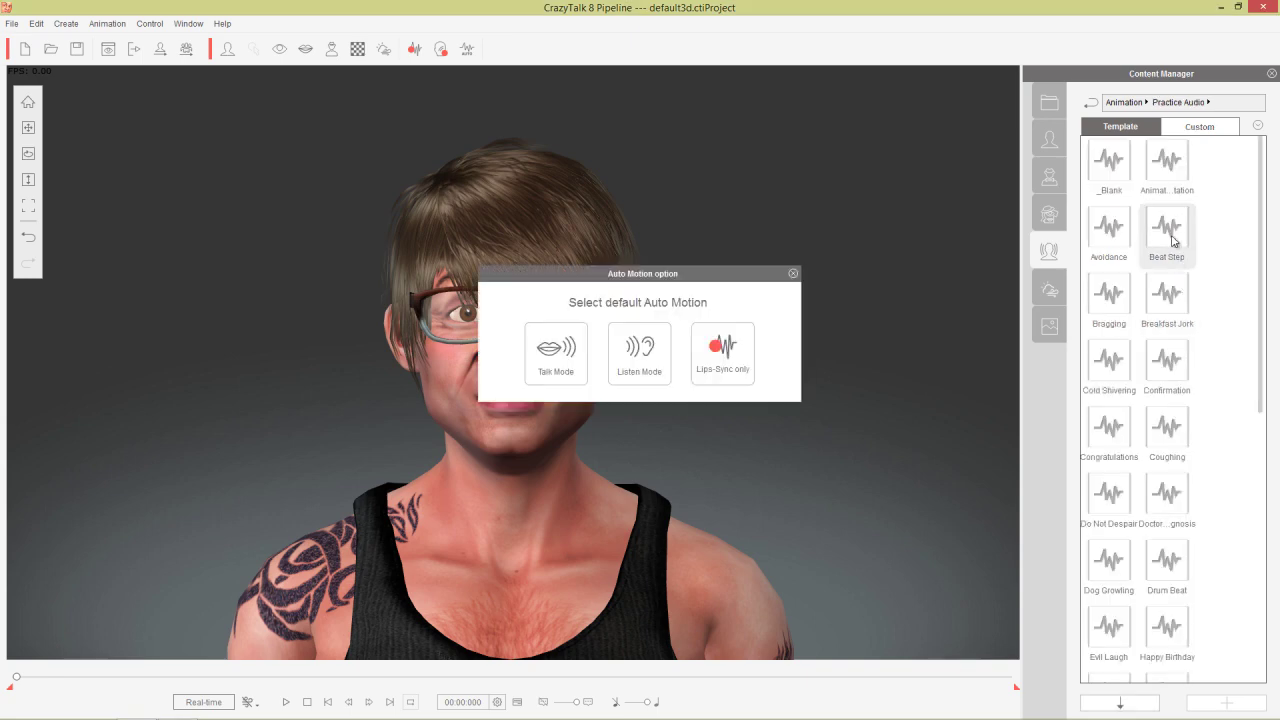
pyautogui.click(640, 355)
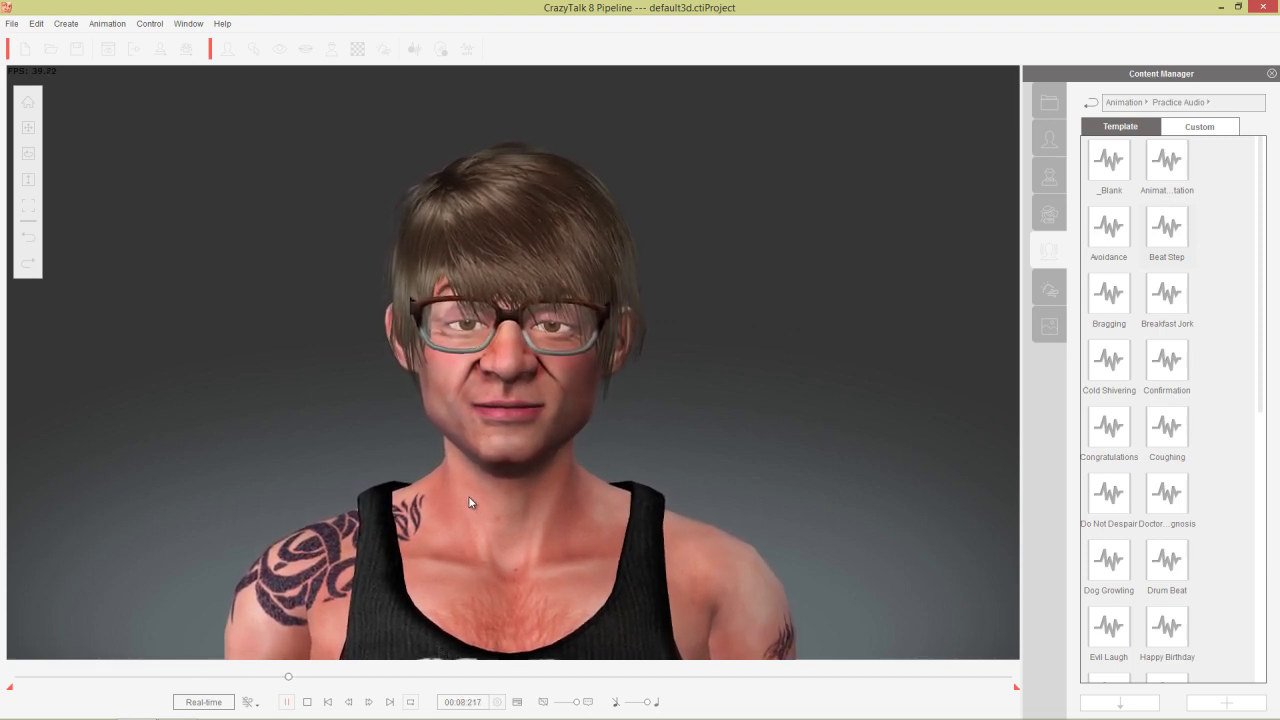
pyautogui.click(308, 702)
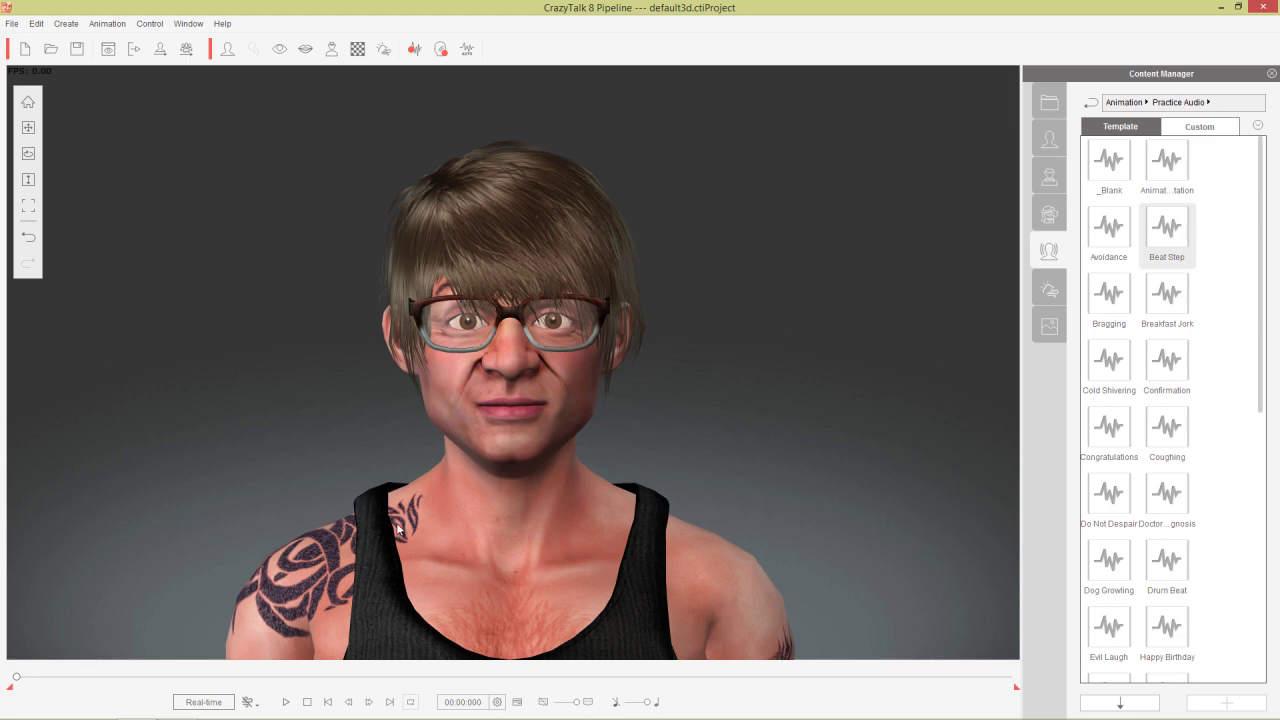
# - Try the Hip-hop Shrink, Sexy and Bounce Up dance motions from the Scenario auto motions on the character
pyautogui.click(1124, 103)
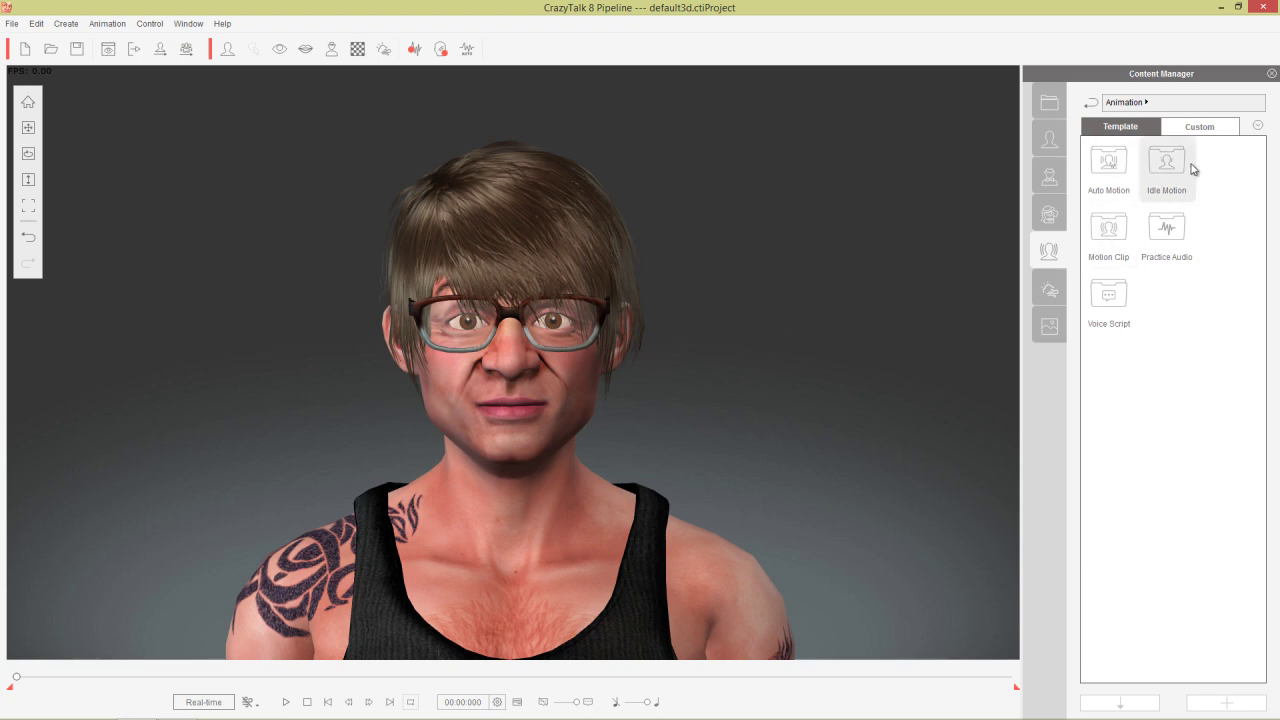
pyautogui.doubleClick(1113, 165)
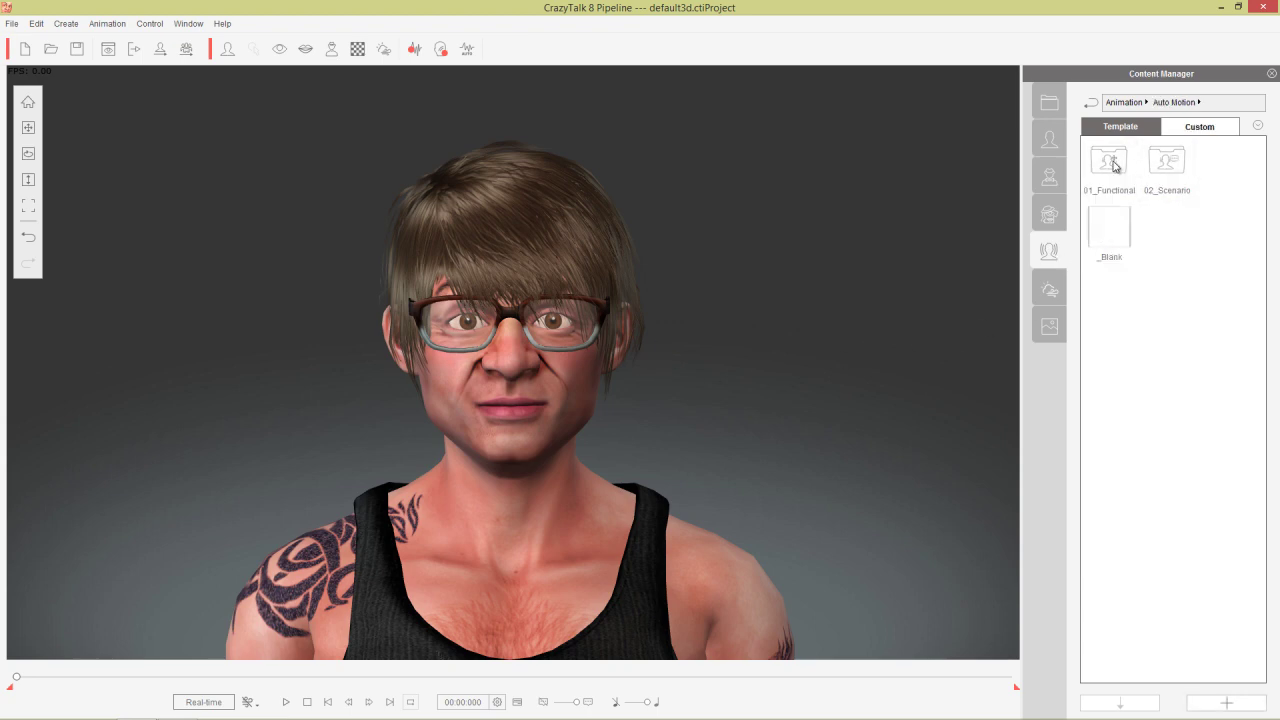
pyautogui.doubleClick(1172, 170)
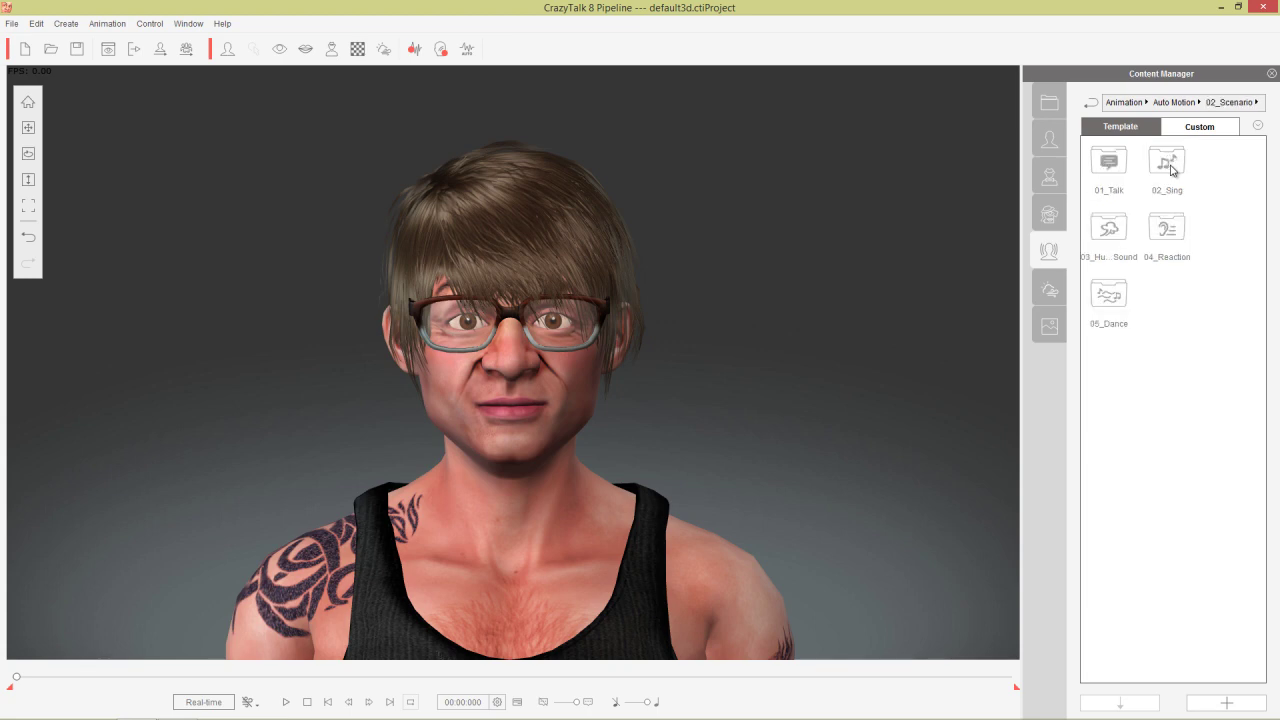
pyautogui.doubleClick(1113, 303)
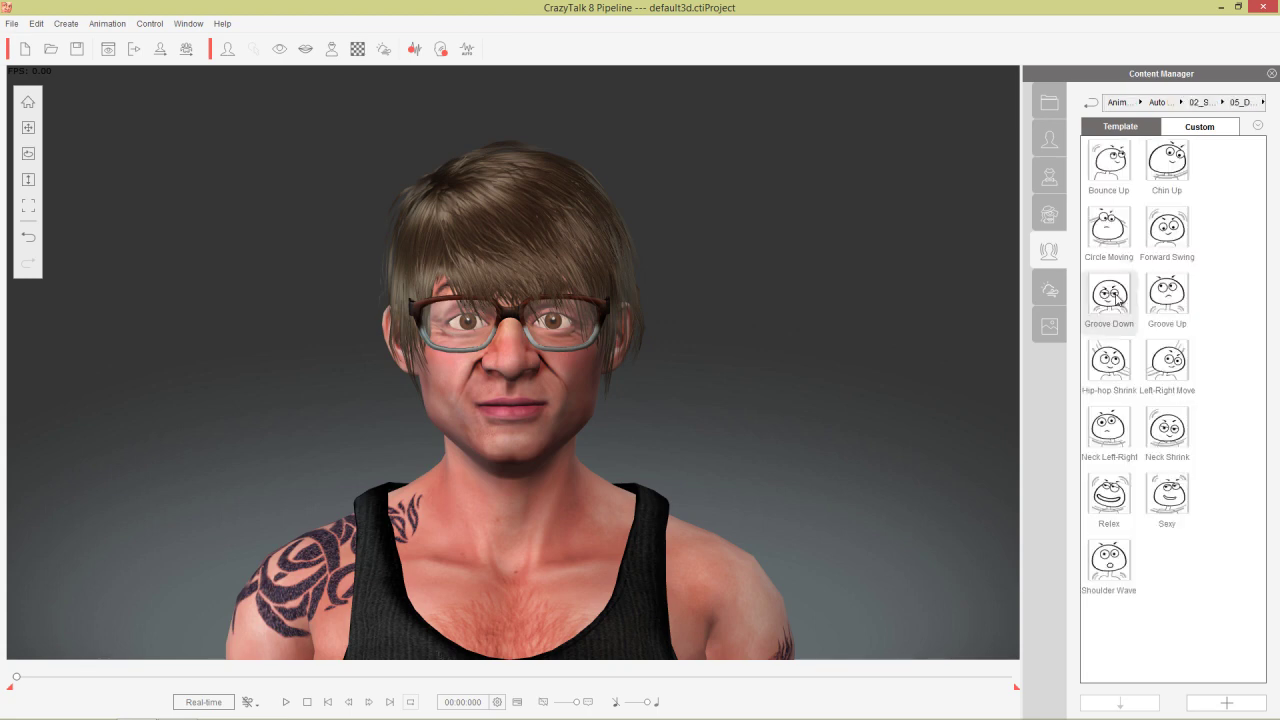
pyautogui.doubleClick(1130, 372)
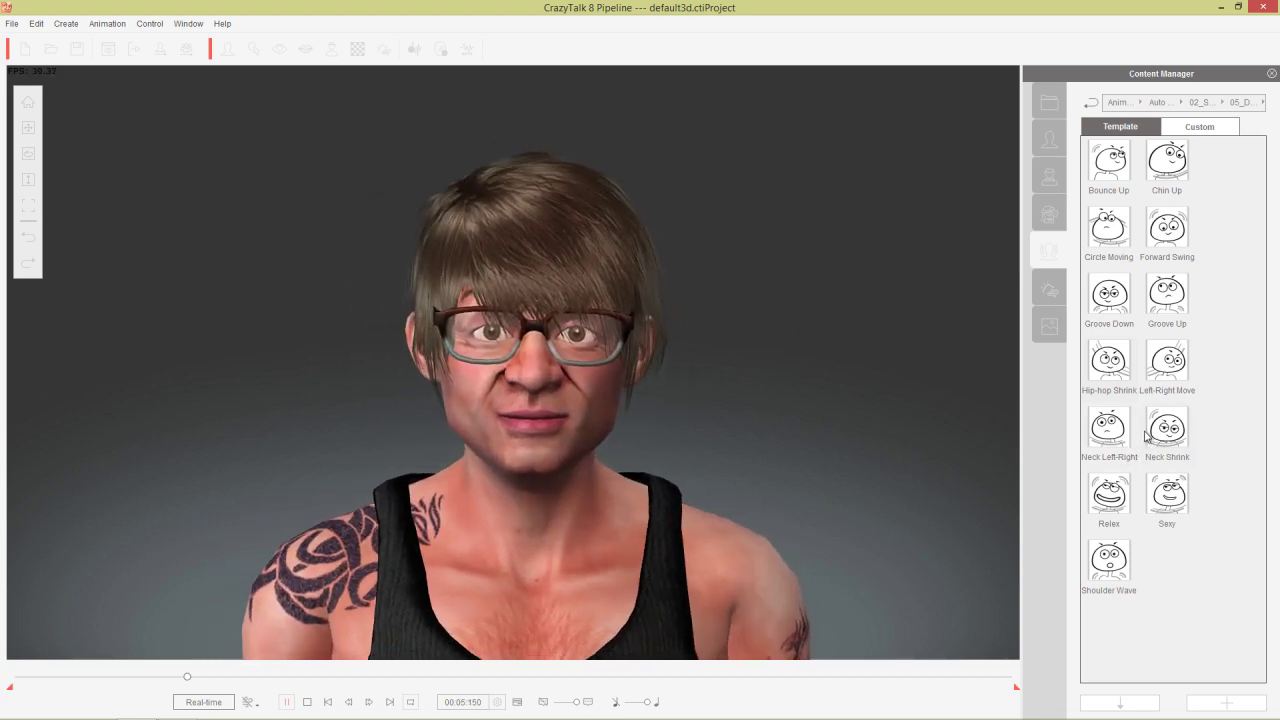
pyautogui.doubleClick(1168, 493)
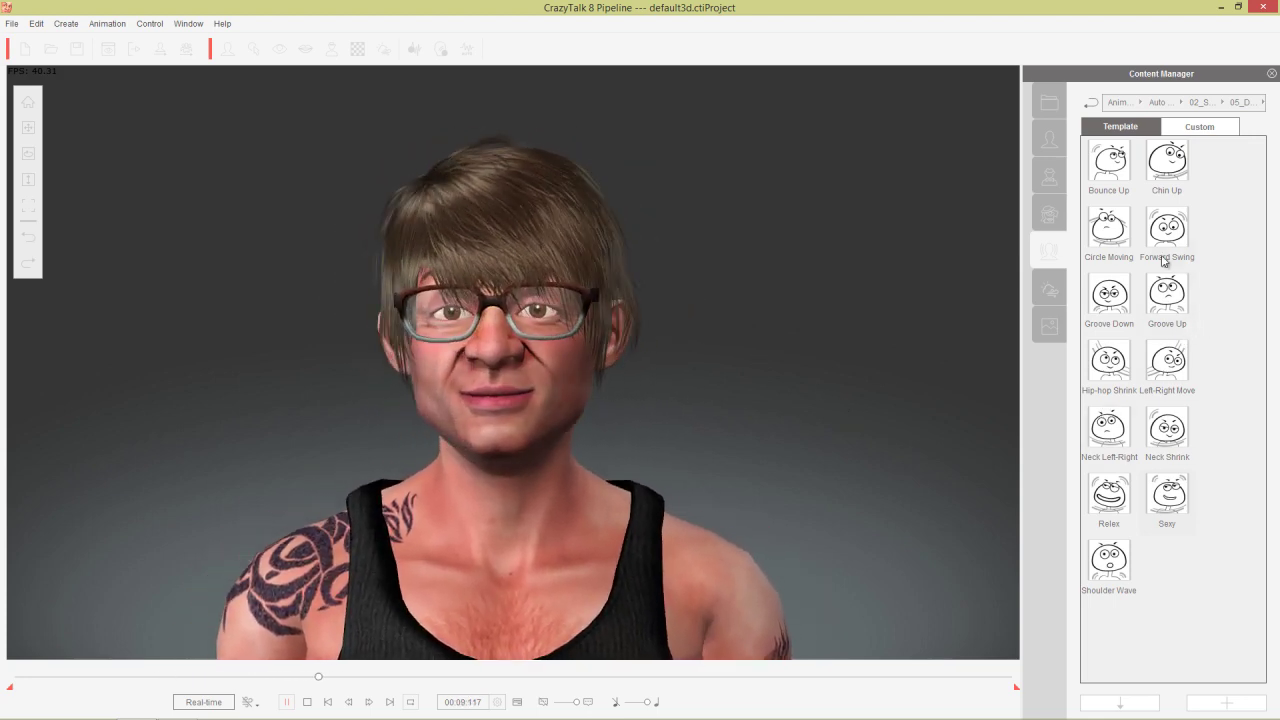
pyautogui.doubleClick(1115, 172)
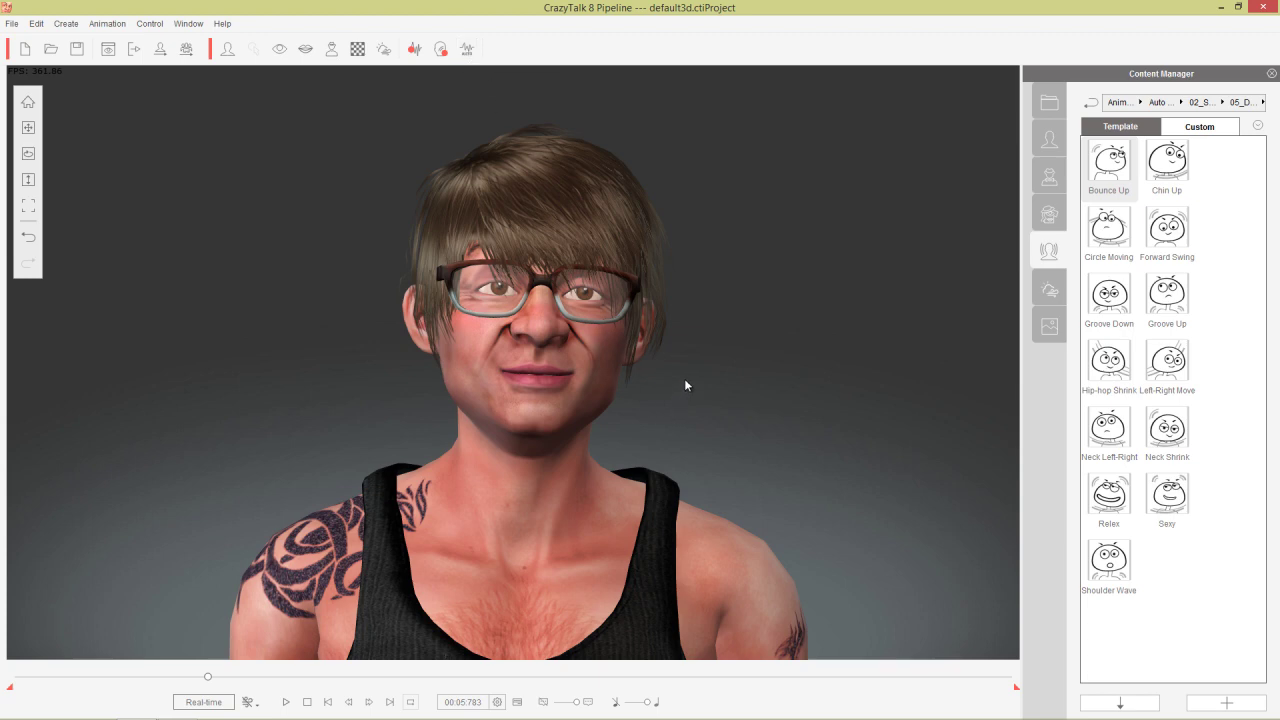
# - Show the timeline, delete the Beat Step clip with its Bounce Up auto motion, and return to the first frame
pyautogui.press('F3')
pyautogui.click(262, 676)
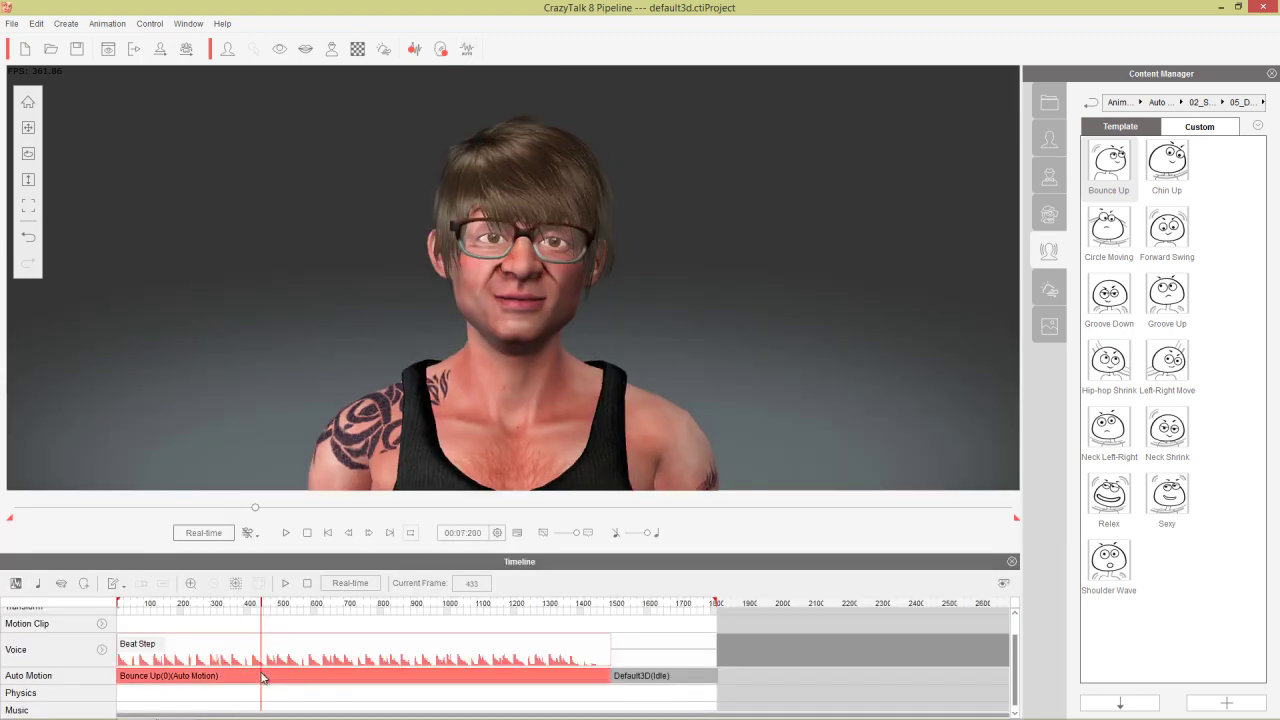
pyautogui.press('Delete')
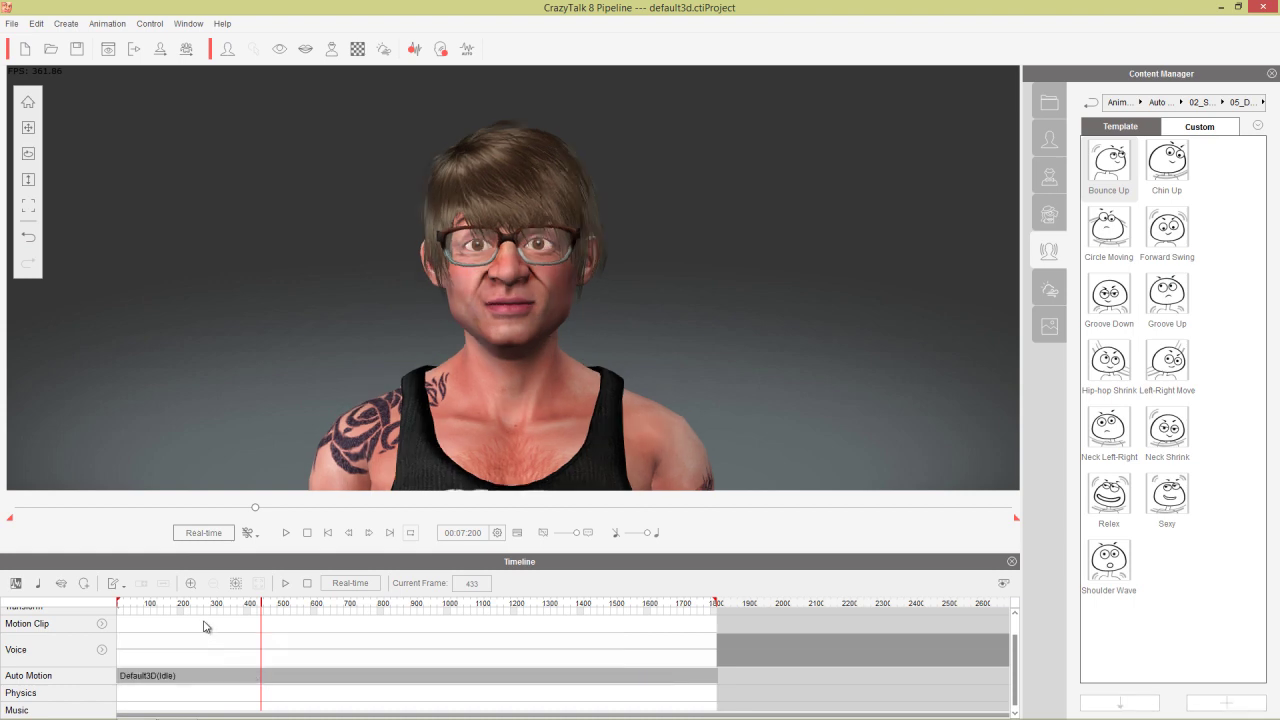
pyautogui.moveTo(205, 612); pyautogui.dragTo(90, 610)
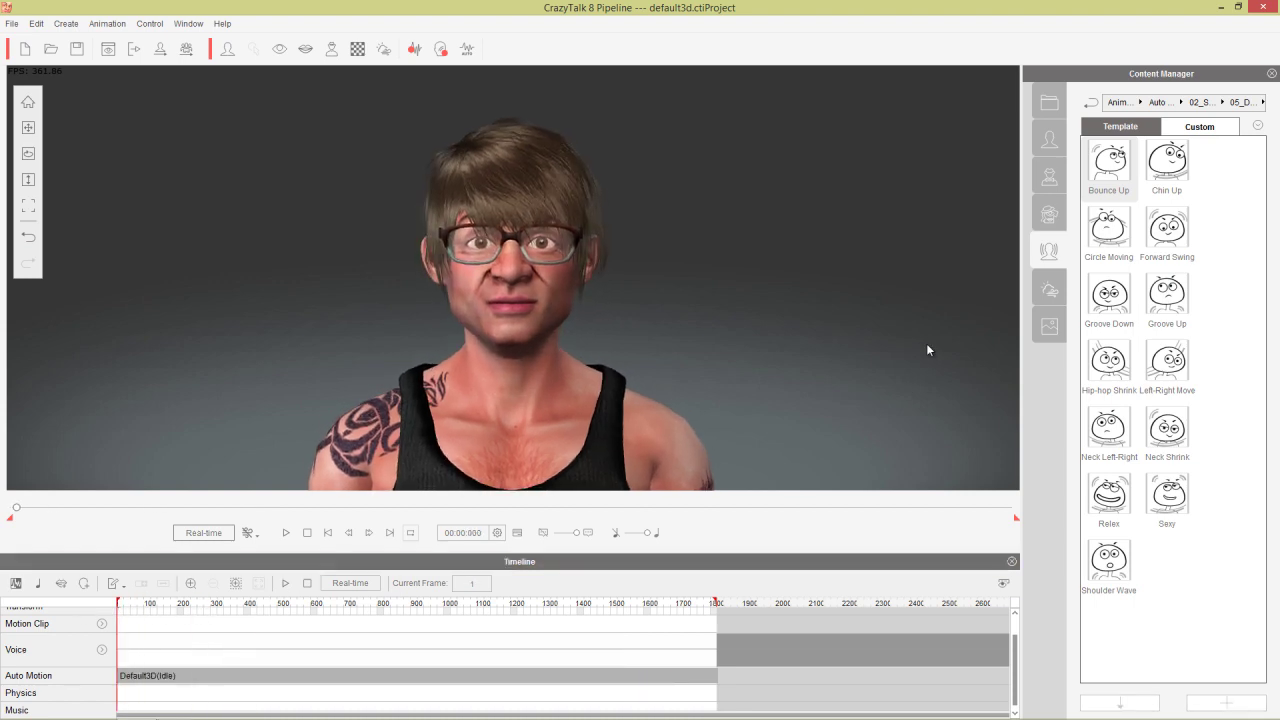
# - Apply the Beat Step practice audio in Listen Mode, stop the playback and return to the first frame
pyautogui.click(1121, 103)
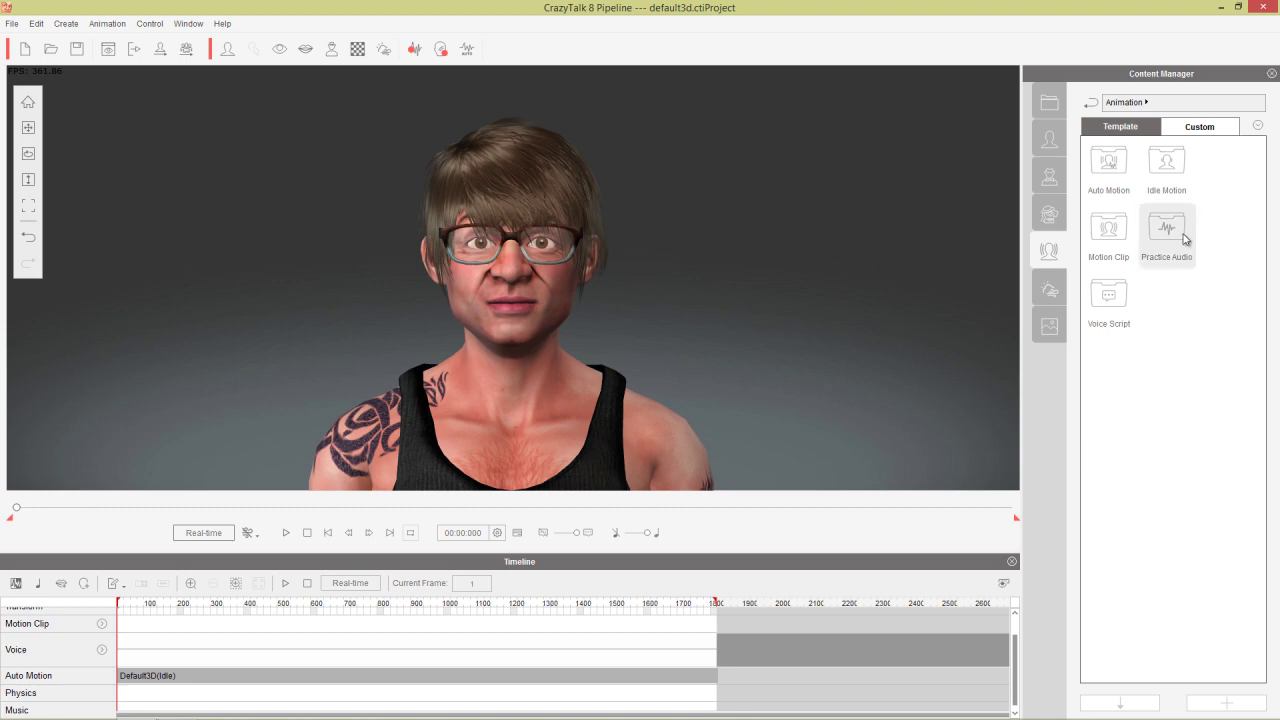
pyautogui.doubleClick(1185, 238)
pyautogui.doubleClick(1182, 240)
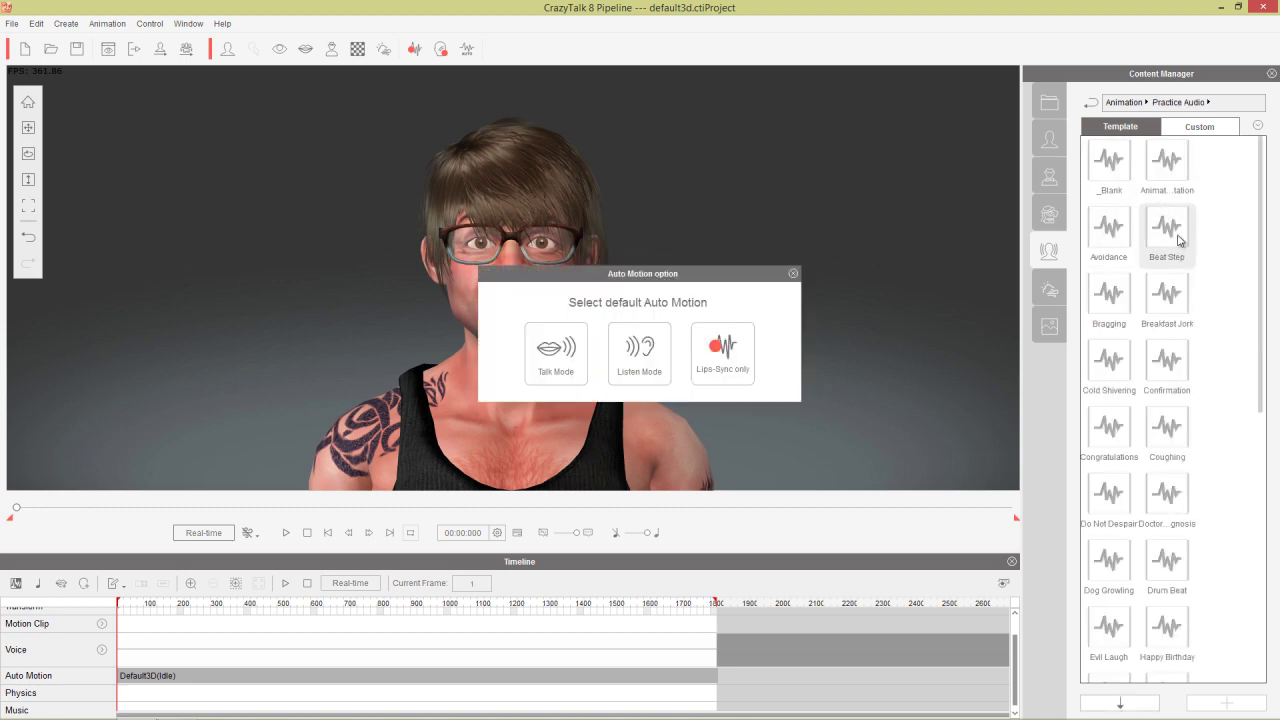
pyautogui.click(636, 347)
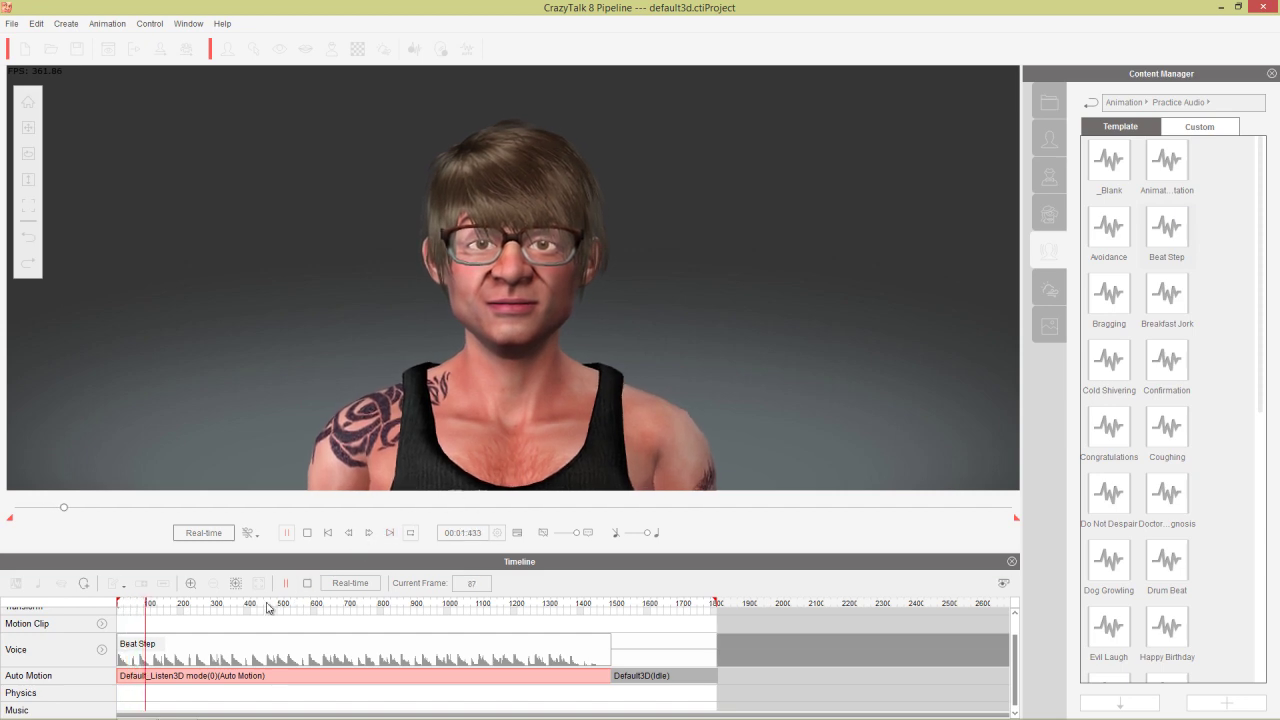
pyautogui.press('space')
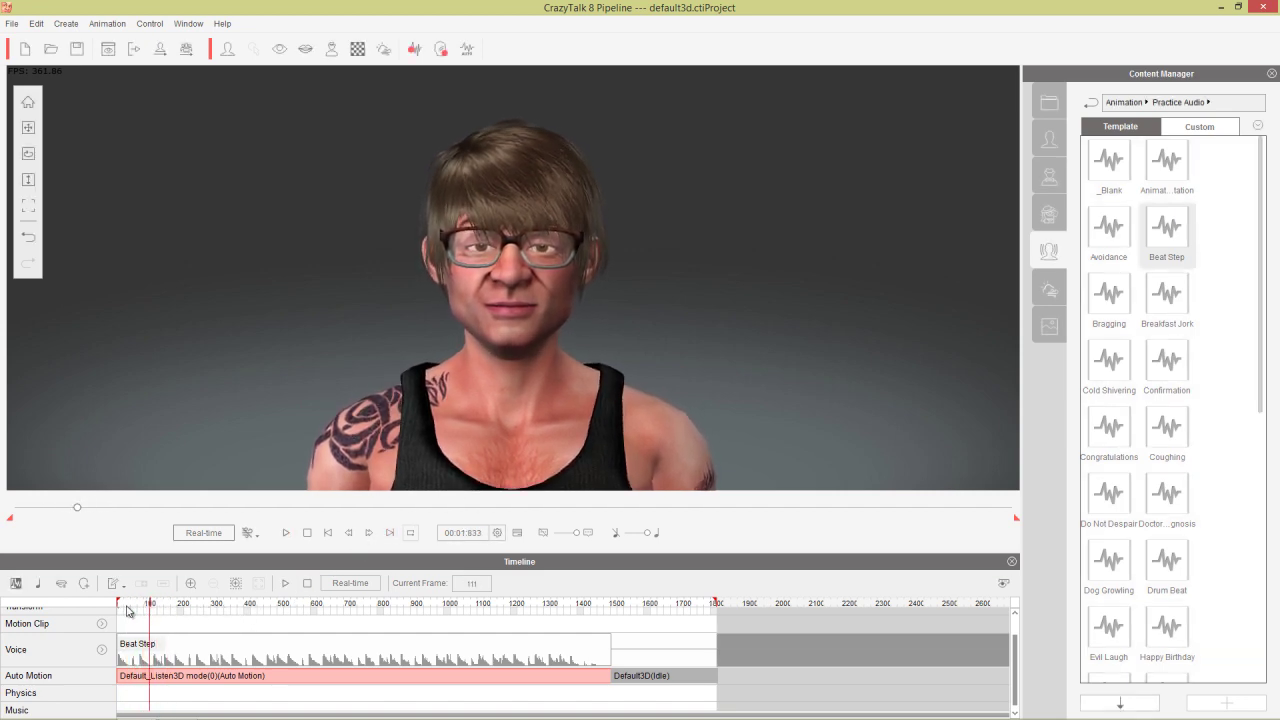
pyautogui.press('Home')
# - Apply the Face Up motion from the Functional auto motions' Facial Muscle set to the Beat Step clip and preview it
pyautogui.click(1127, 103)
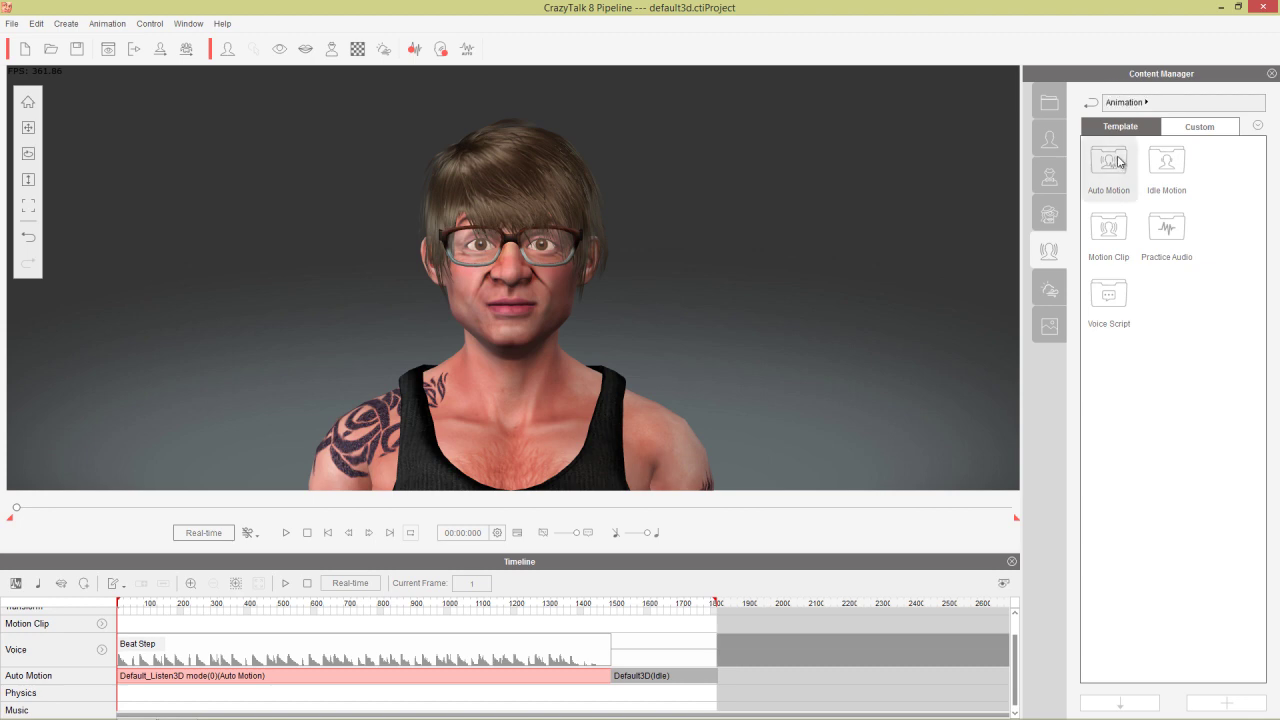
pyautogui.doubleClick(1118, 162)
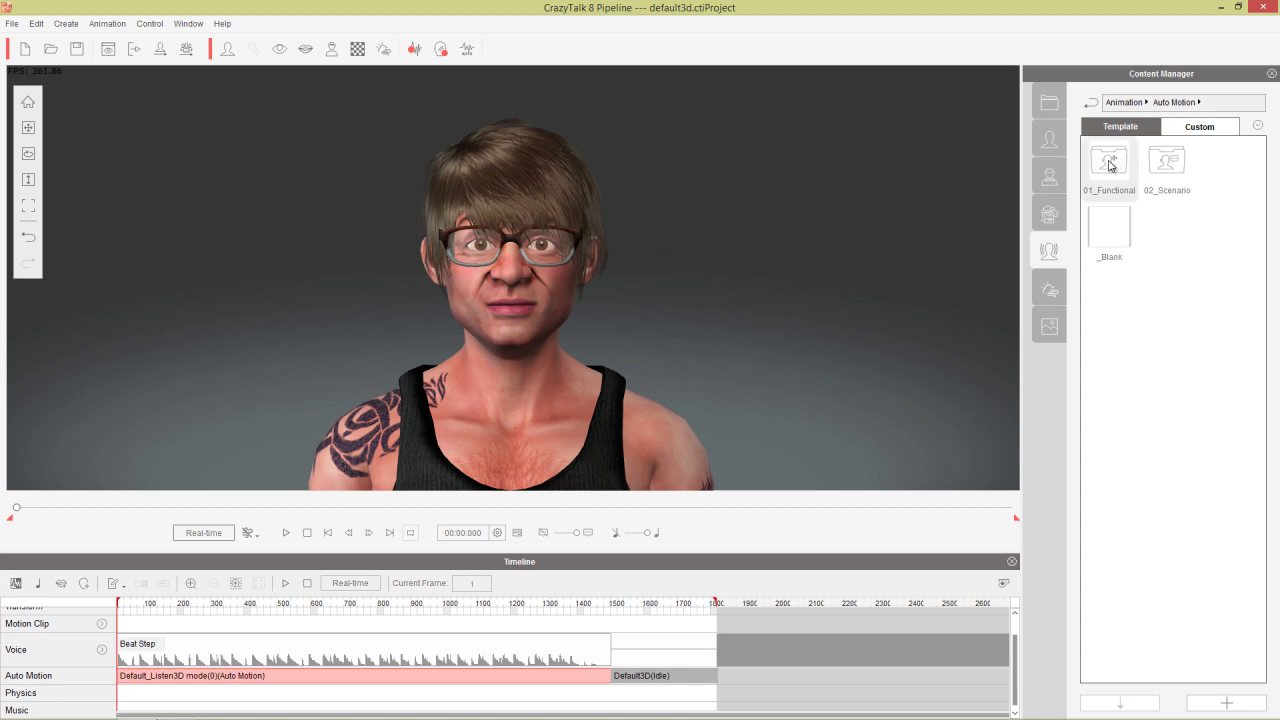
pyautogui.doubleClick(1110, 165)
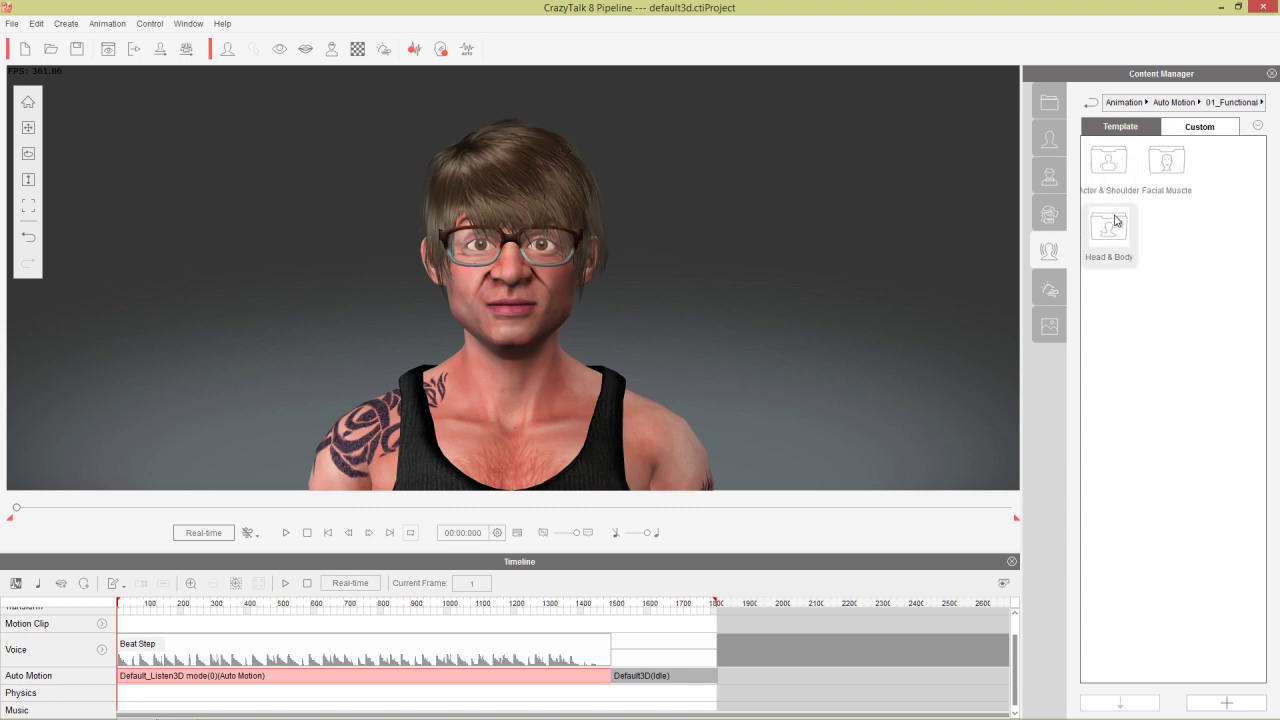
pyautogui.doubleClick(1166, 165)
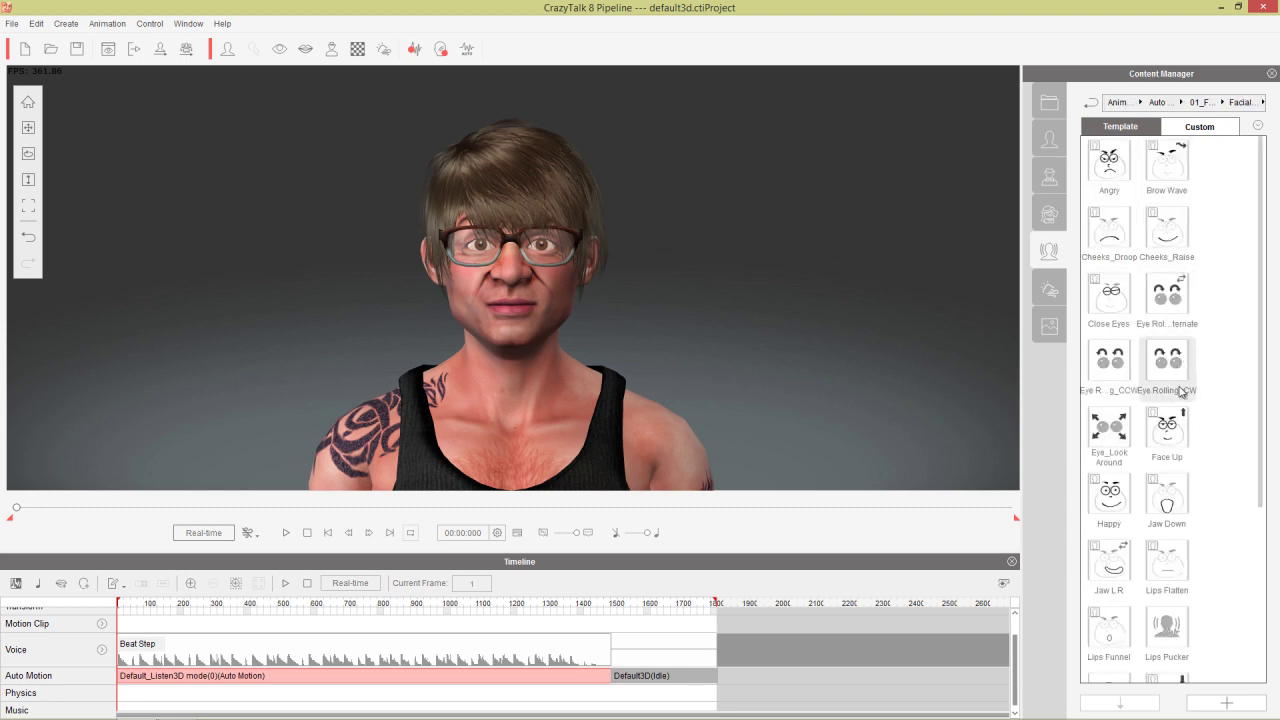
pyautogui.doubleClick(1175, 437)
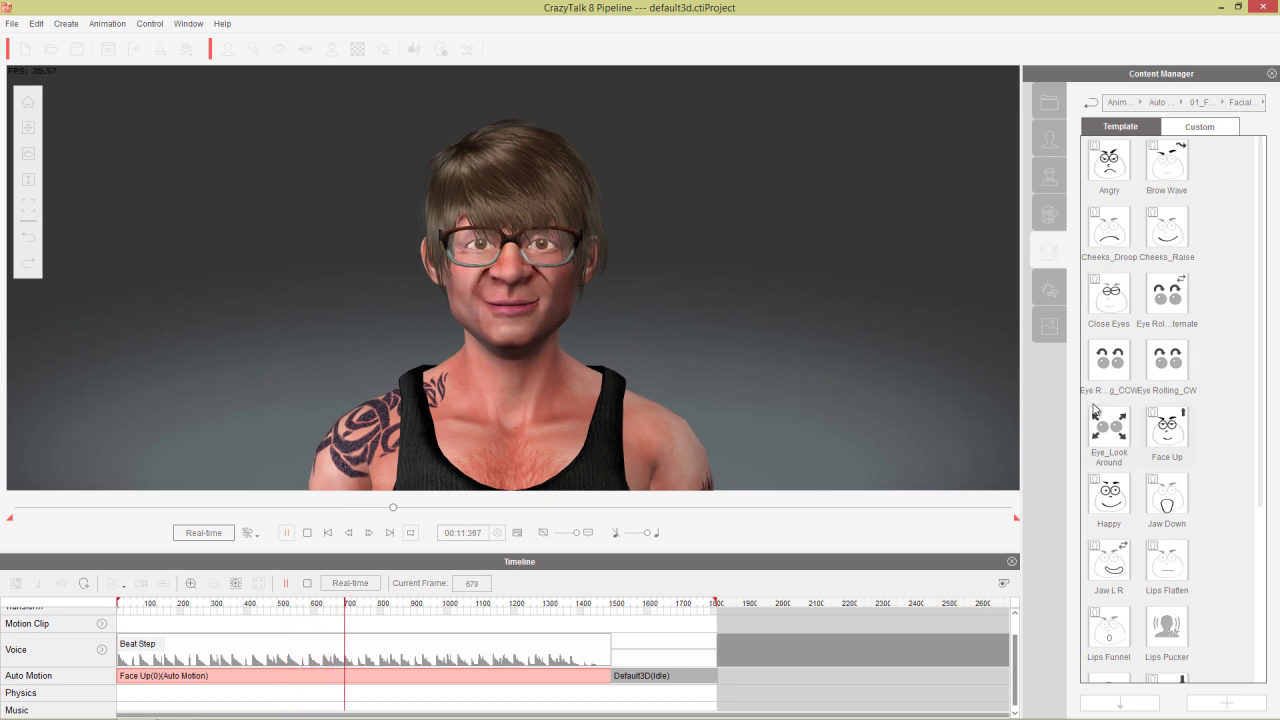
pyautogui.press('space')
pyautogui.moveTo(1258, 383); pyautogui.dragTo(1235, 165)
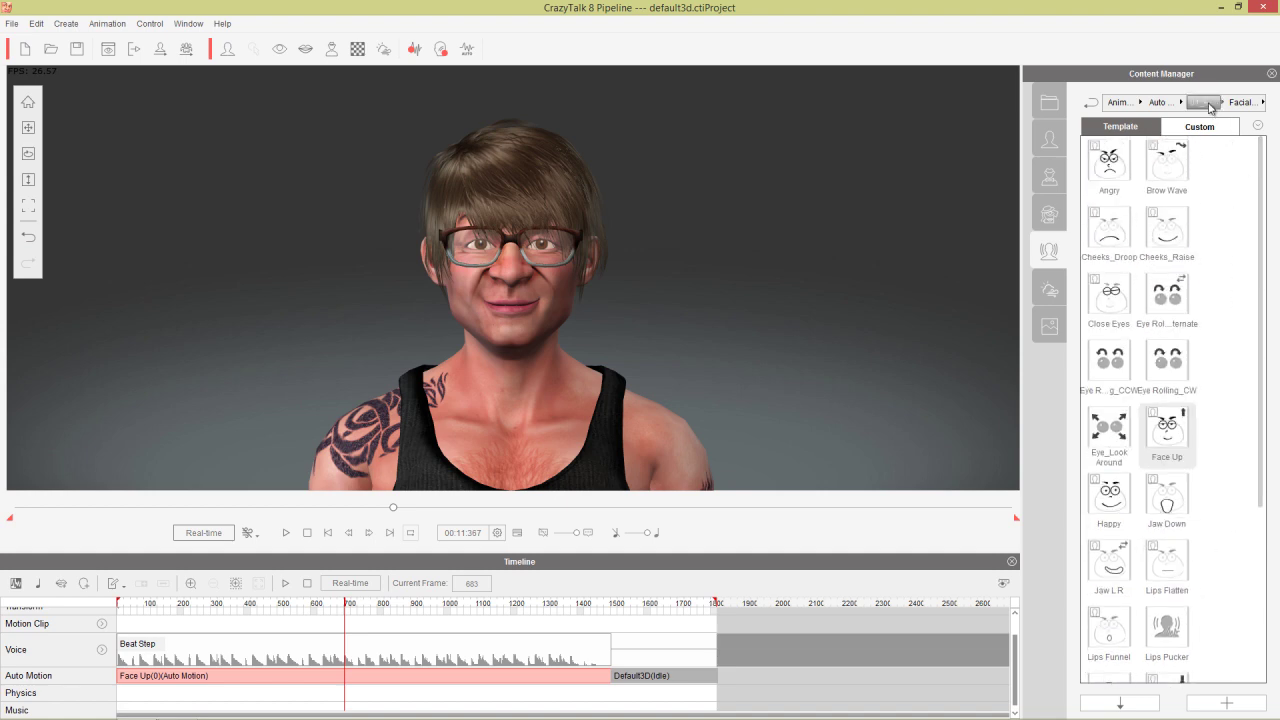
# - Try the Actor Down and Shoulder L-B motions from the Actor & Shoulder set, previewing each on the character
pyautogui.click(1208, 104)
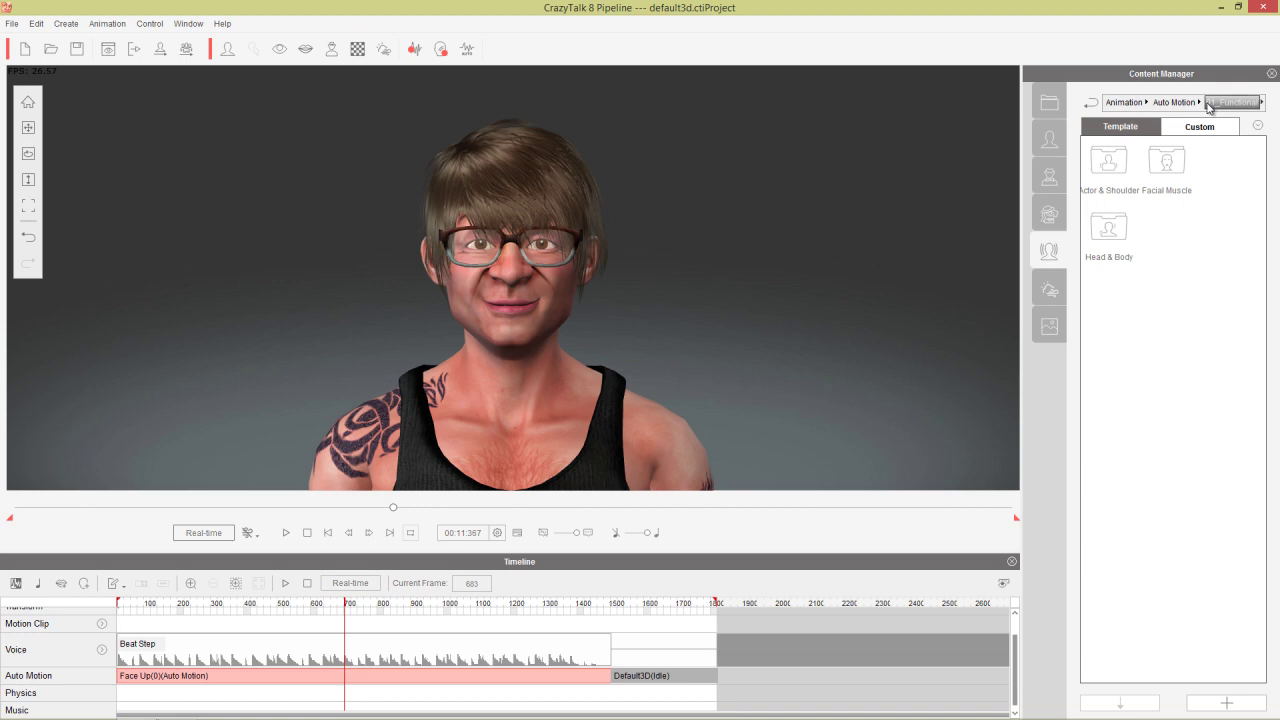
pyautogui.doubleClick(1118, 166)
pyautogui.doubleClick(1176, 172)
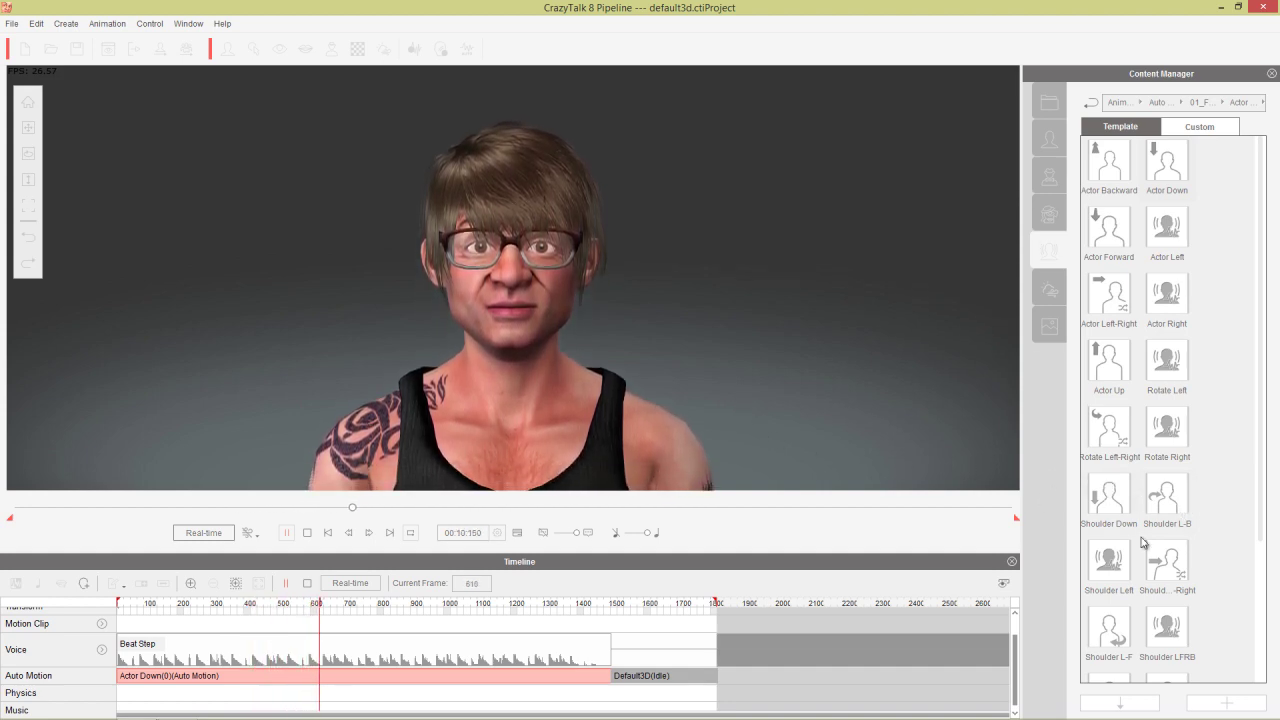
pyautogui.press('space')
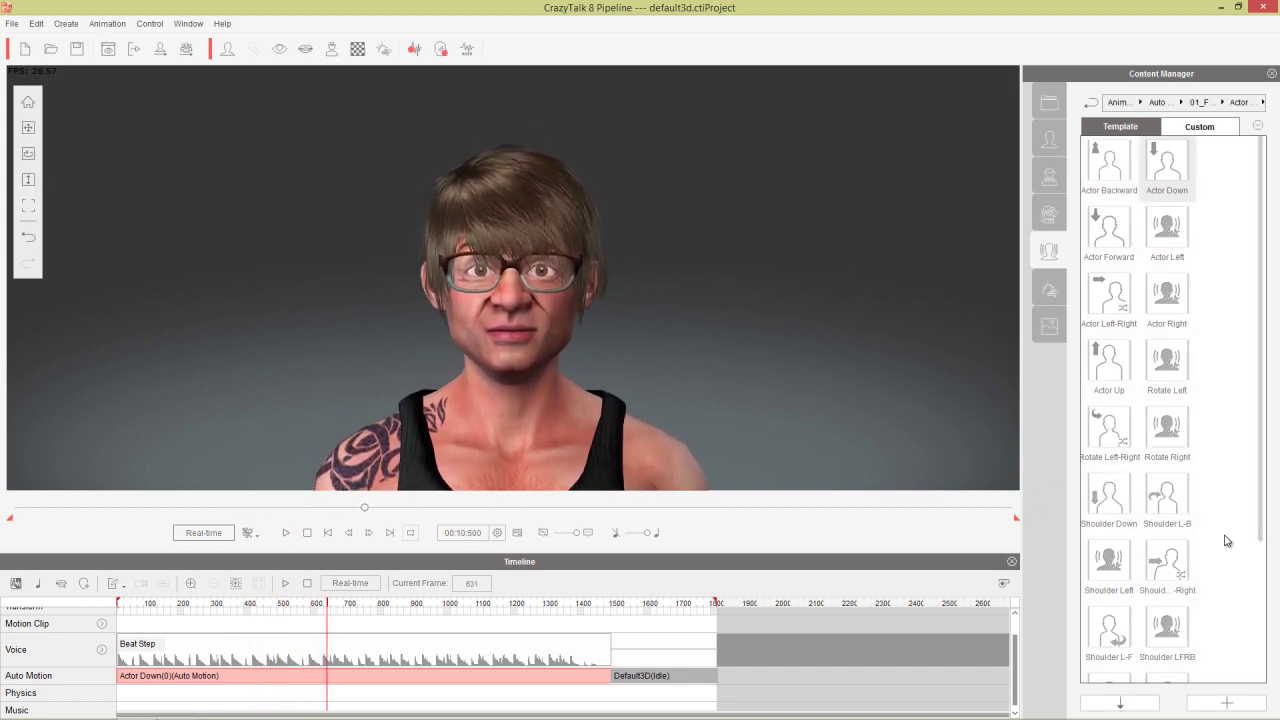
pyautogui.doubleClick(1166, 495)
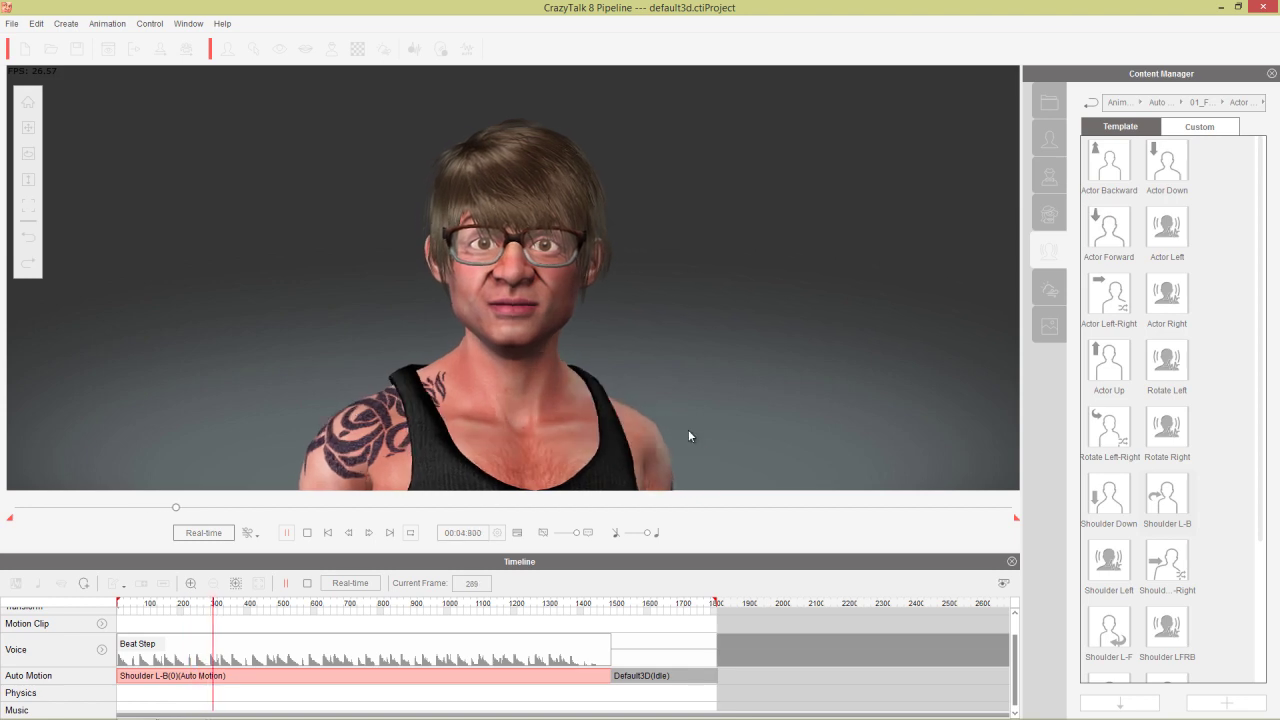
pyautogui.press('space')
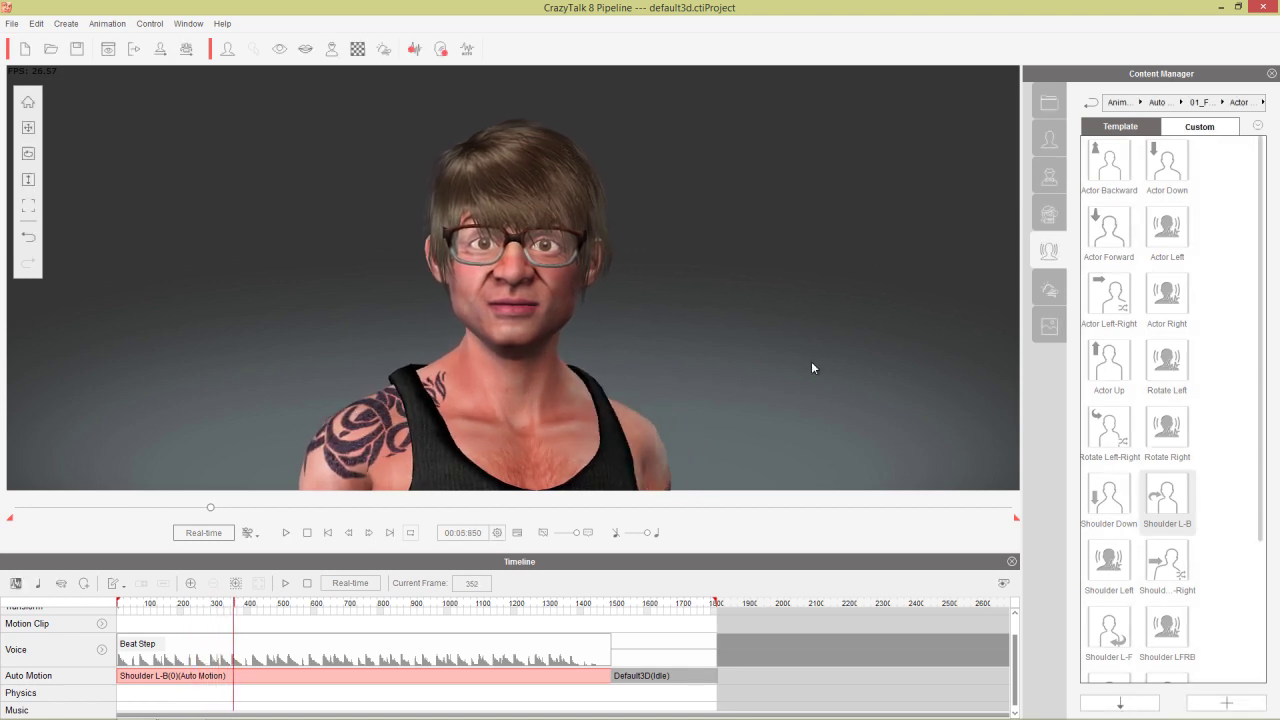
# - Apply the Aspirated motion from the Head & Body set to the Beat Step clip and preview it
pyautogui.click(1205, 103)
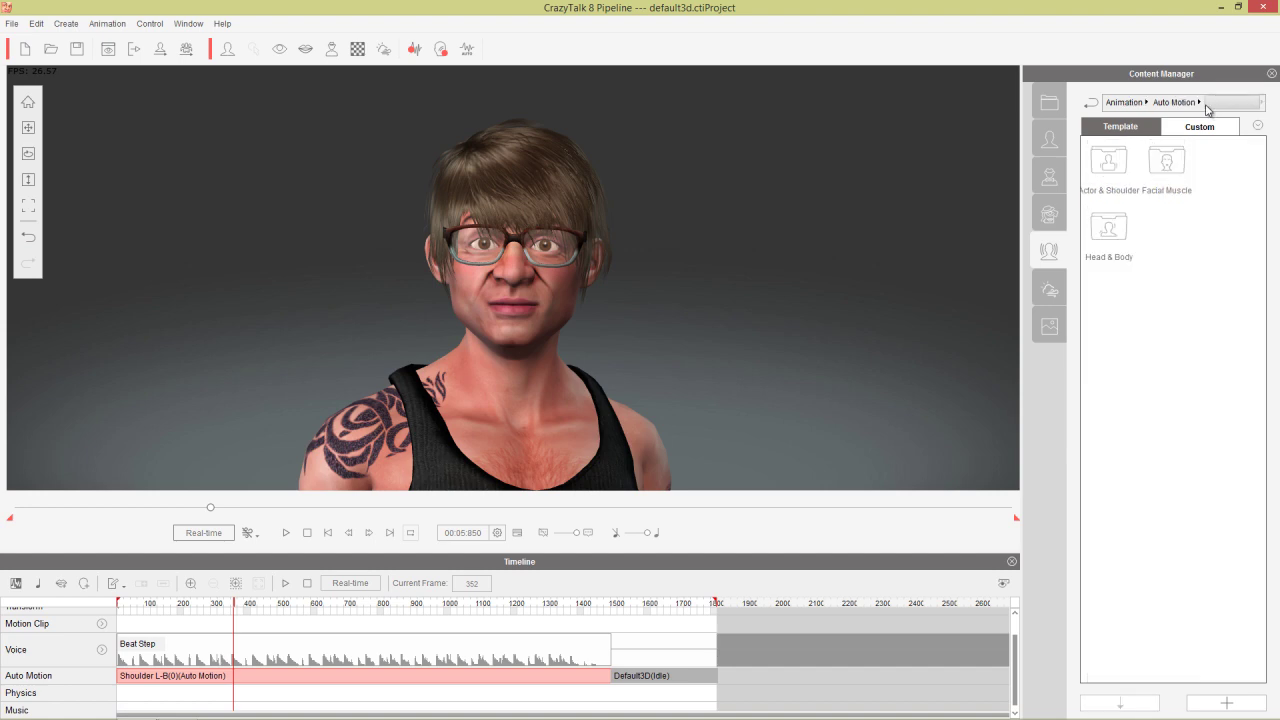
pyautogui.doubleClick(1119, 232)
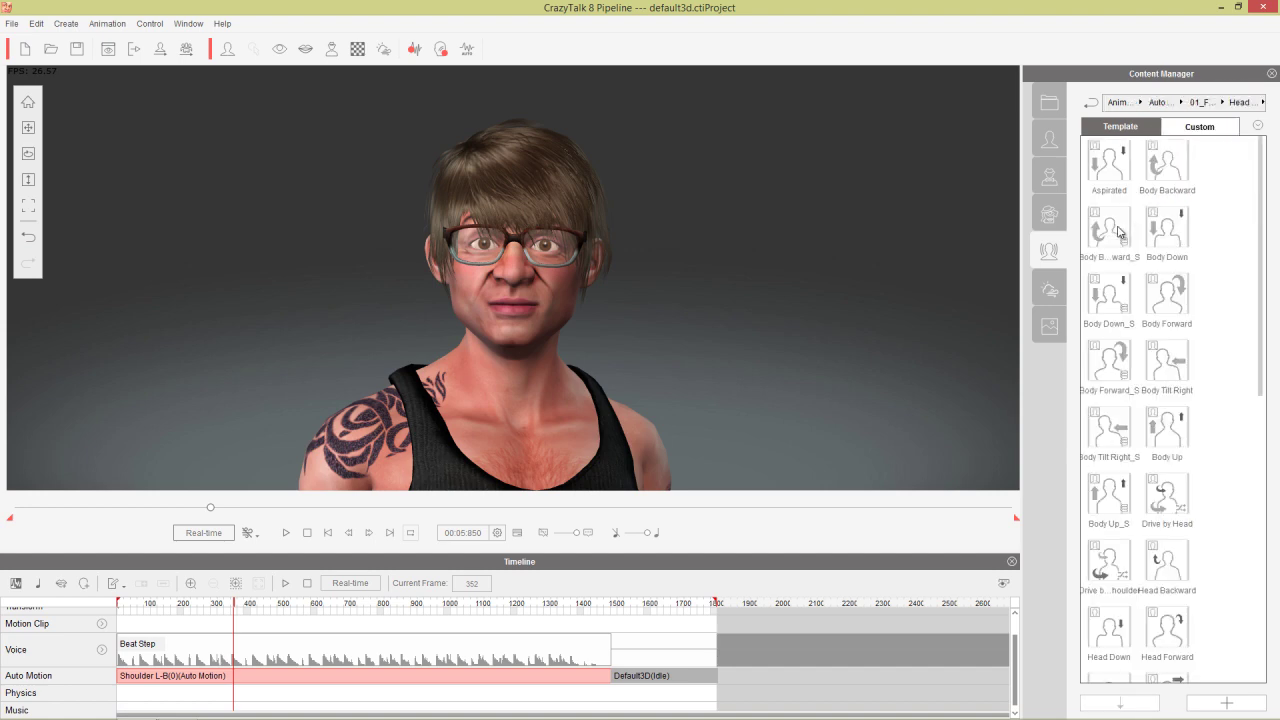
pyautogui.doubleClick(1117, 175)
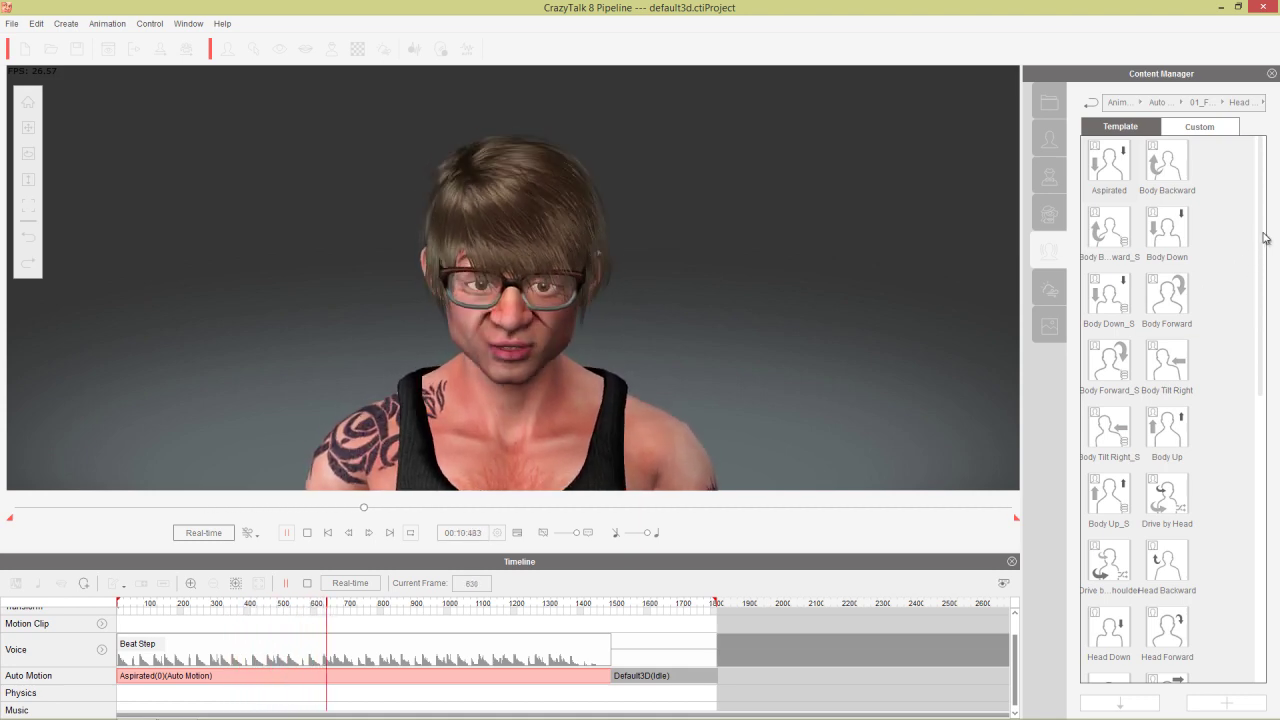
pyautogui.press('space')
# - Apply the Shrink motion from the Head & Body set to the Beat Step clip and preview it
pyautogui.moveTo(1263, 237); pyautogui.dragTo(1276, 528)
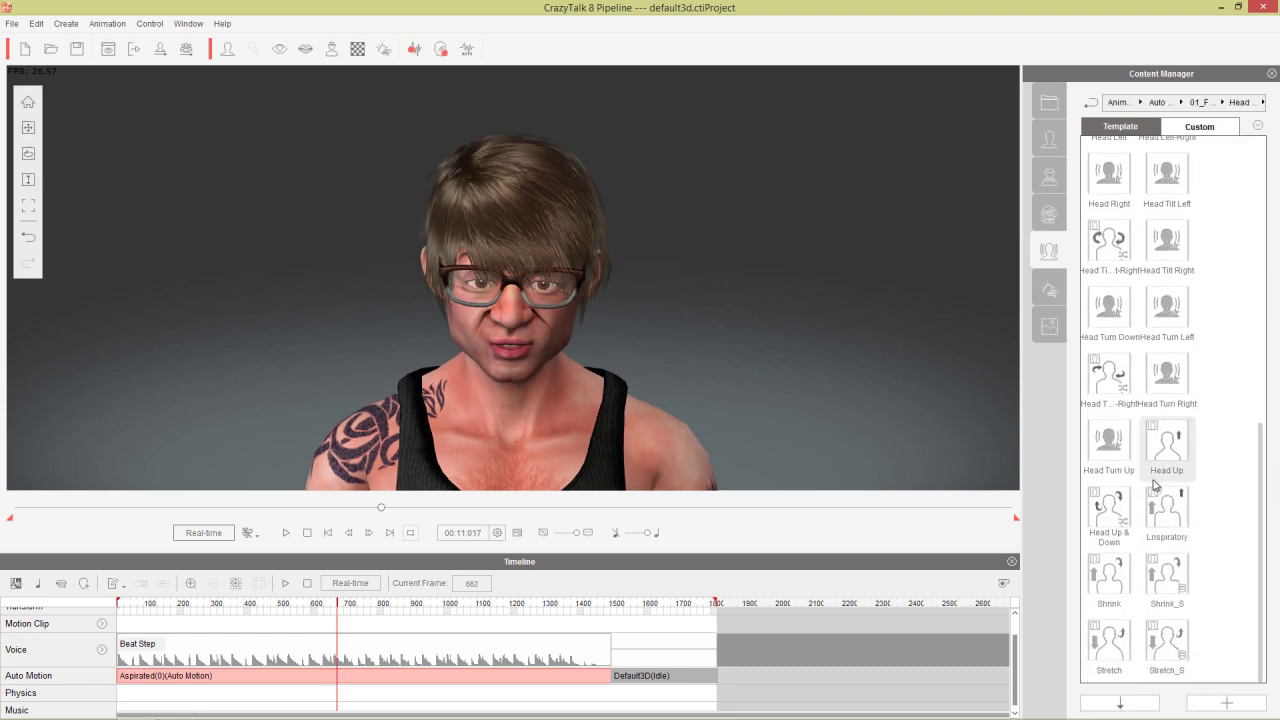
pyautogui.doubleClick(1117, 582)
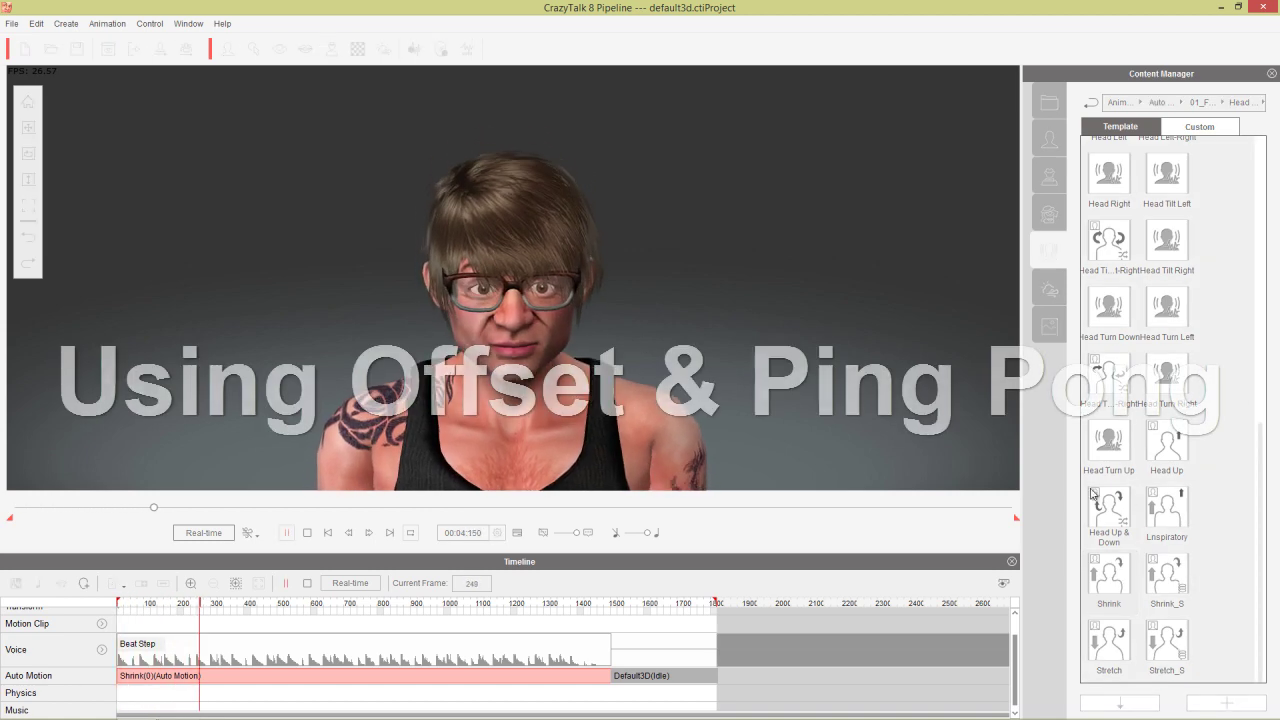
pyautogui.press('space')
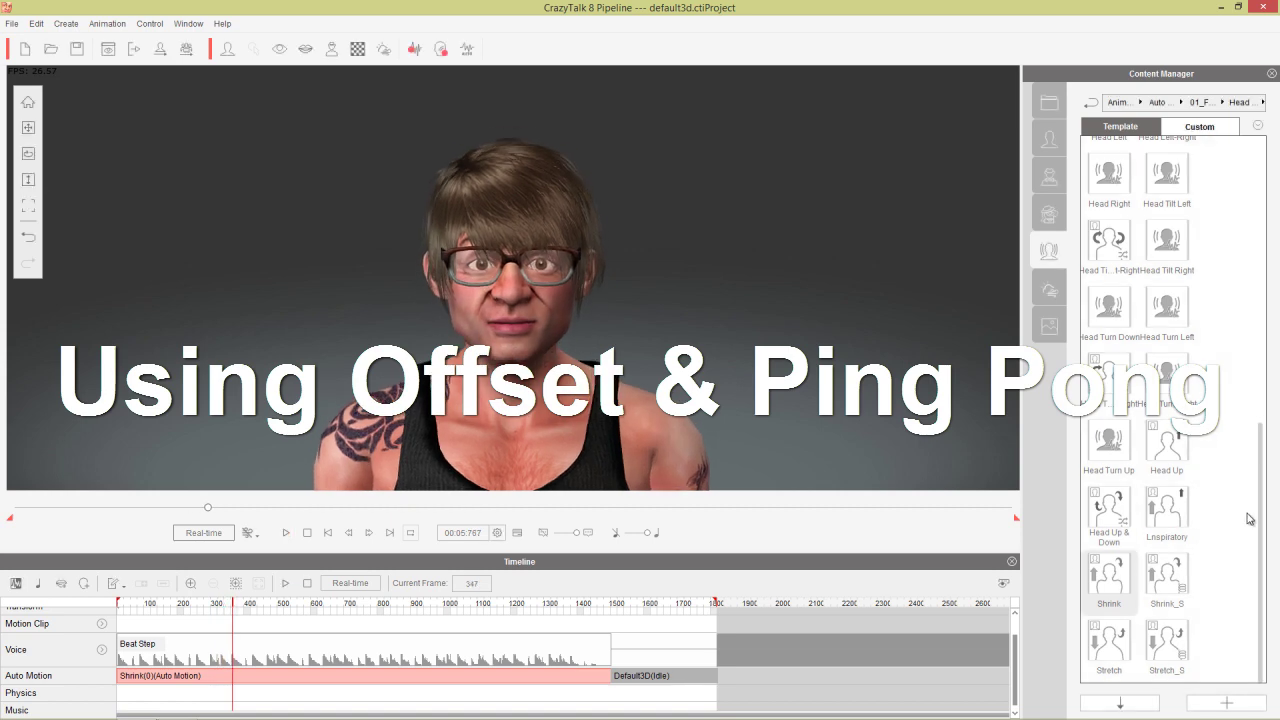
pyautogui.moveTo(1260, 495); pyautogui.dragTo(1251, 286)
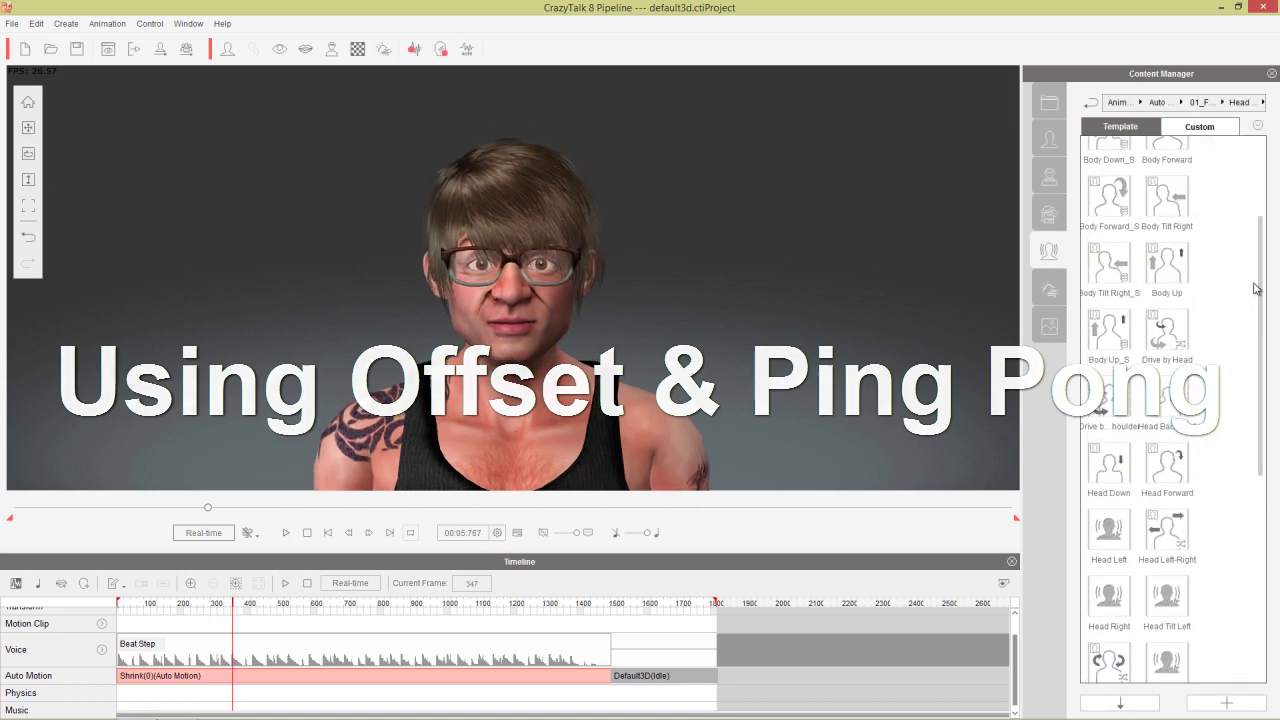
# - Apply the Drive by Head motion from the Head & Body set to the Beat Step clip and preview it
pyautogui.doubleClick(1173, 340)
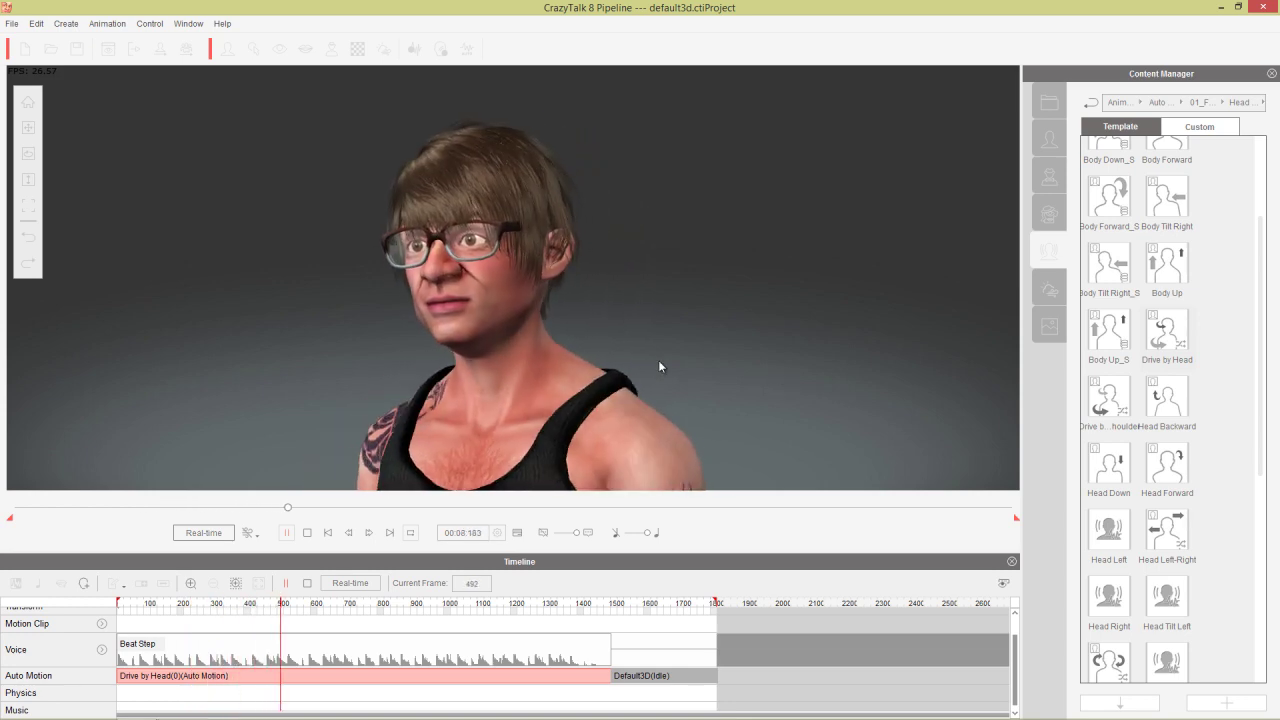
pyautogui.press('space')
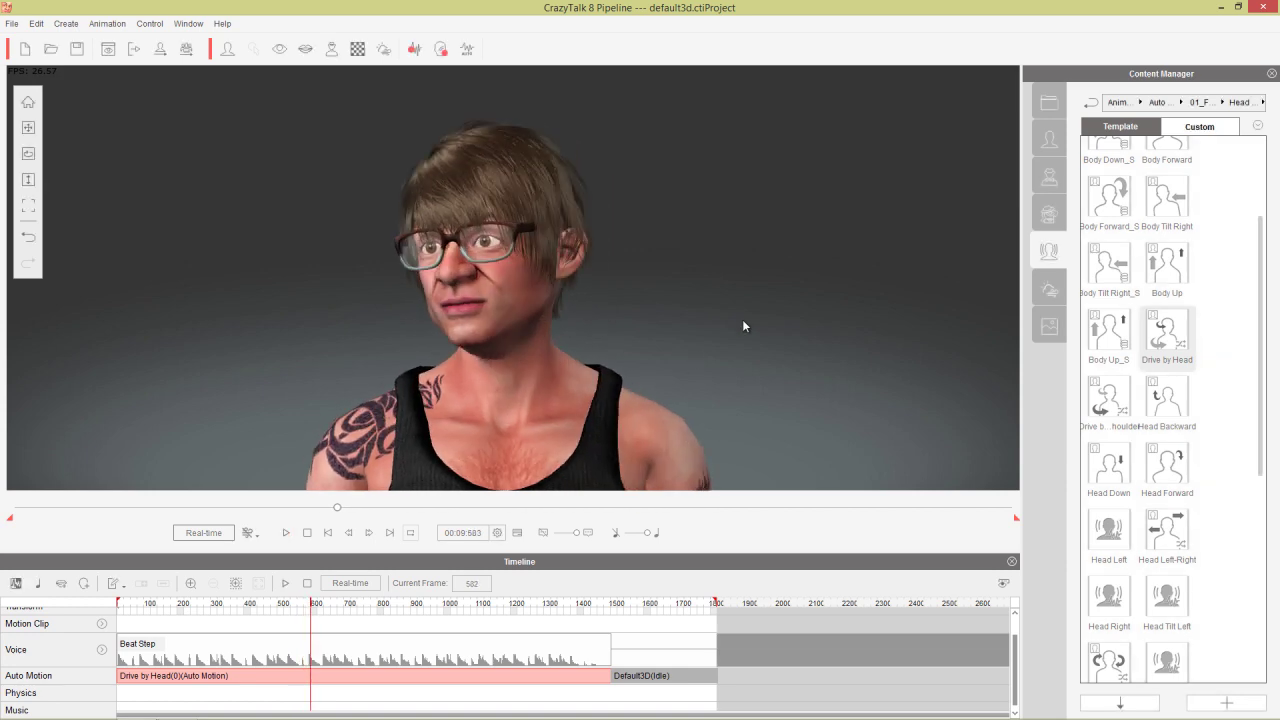
# - Open the part settings of the auto motion, preview the animation, and set the head's Right/Left rotation to 100
pyautogui.click(468, 52)
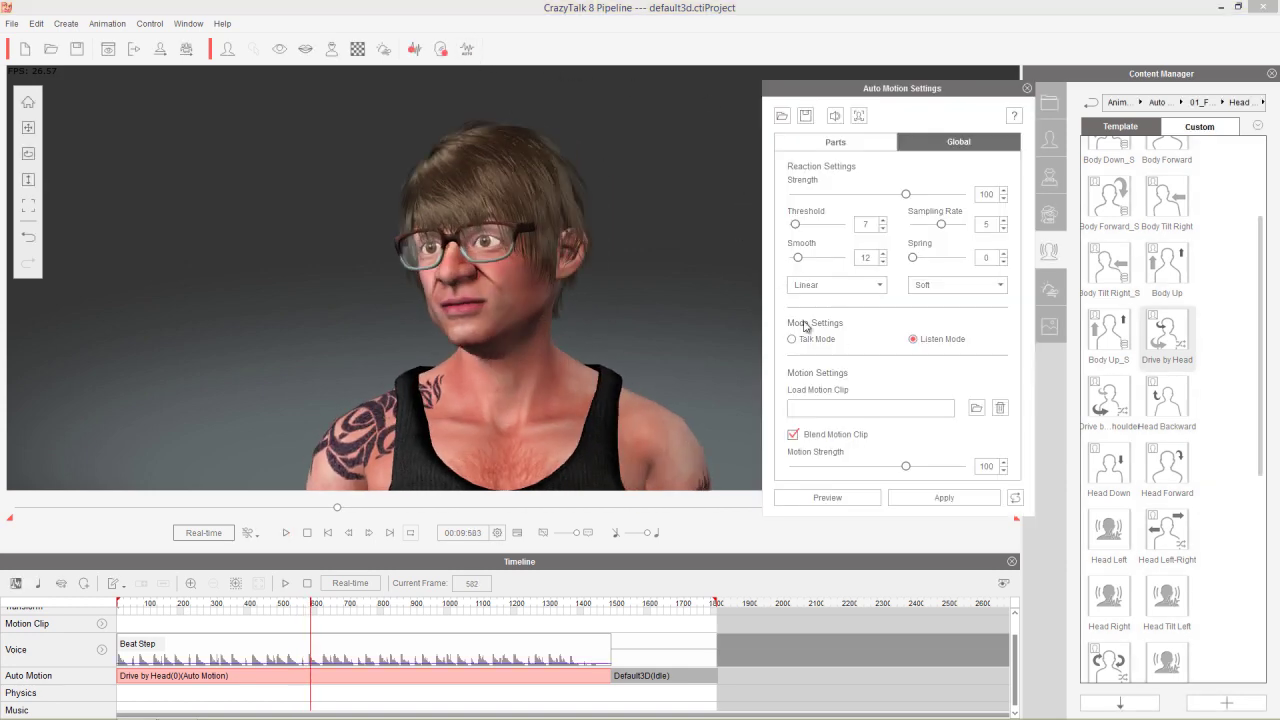
pyautogui.click(860, 147)
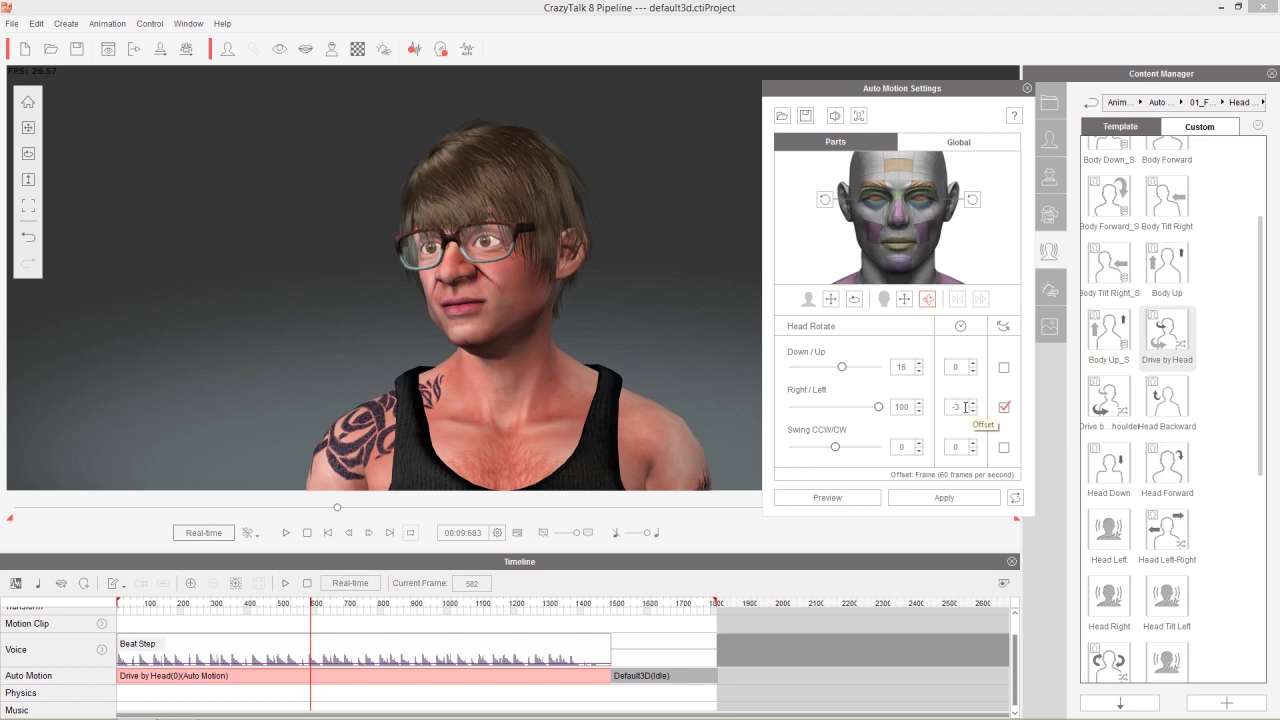
pyautogui.click(864, 499)
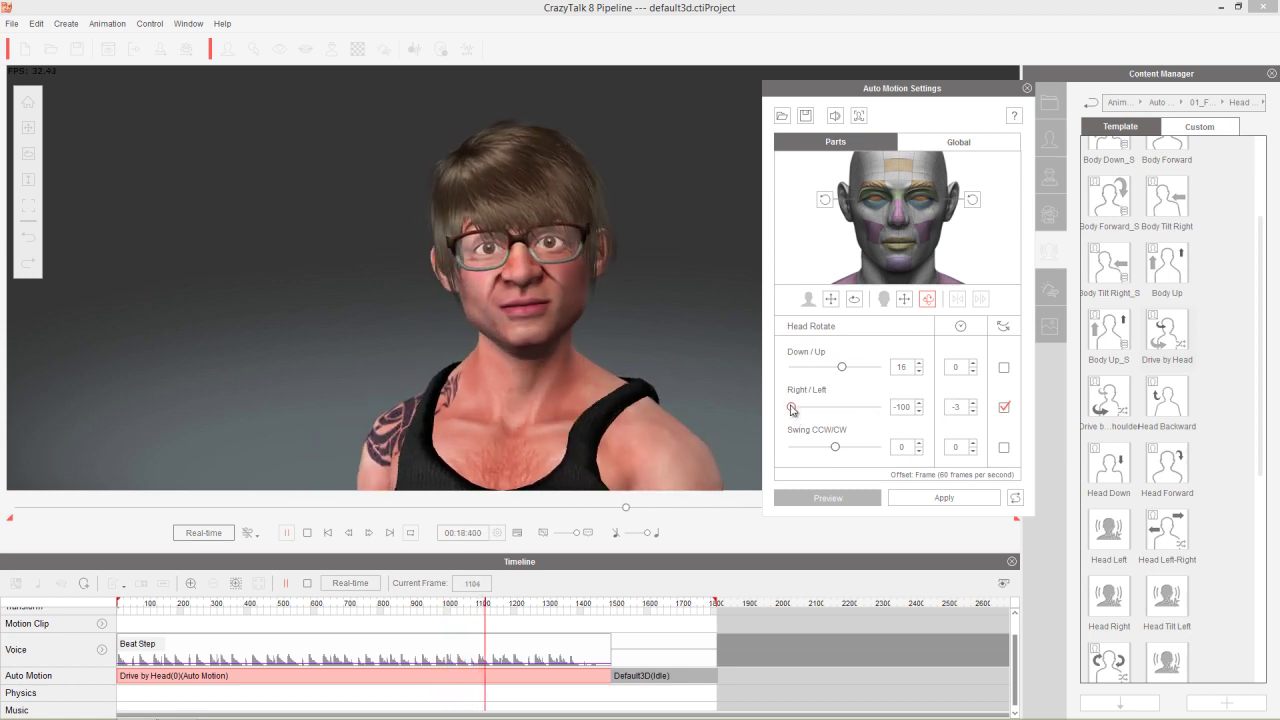
pyautogui.moveTo(791, 407); pyautogui.dragTo(917, 408)
# - Try an offset of 9 for the head's Right/Left rotation, and restore it to -3
pyautogui.doubleClick(957, 406)
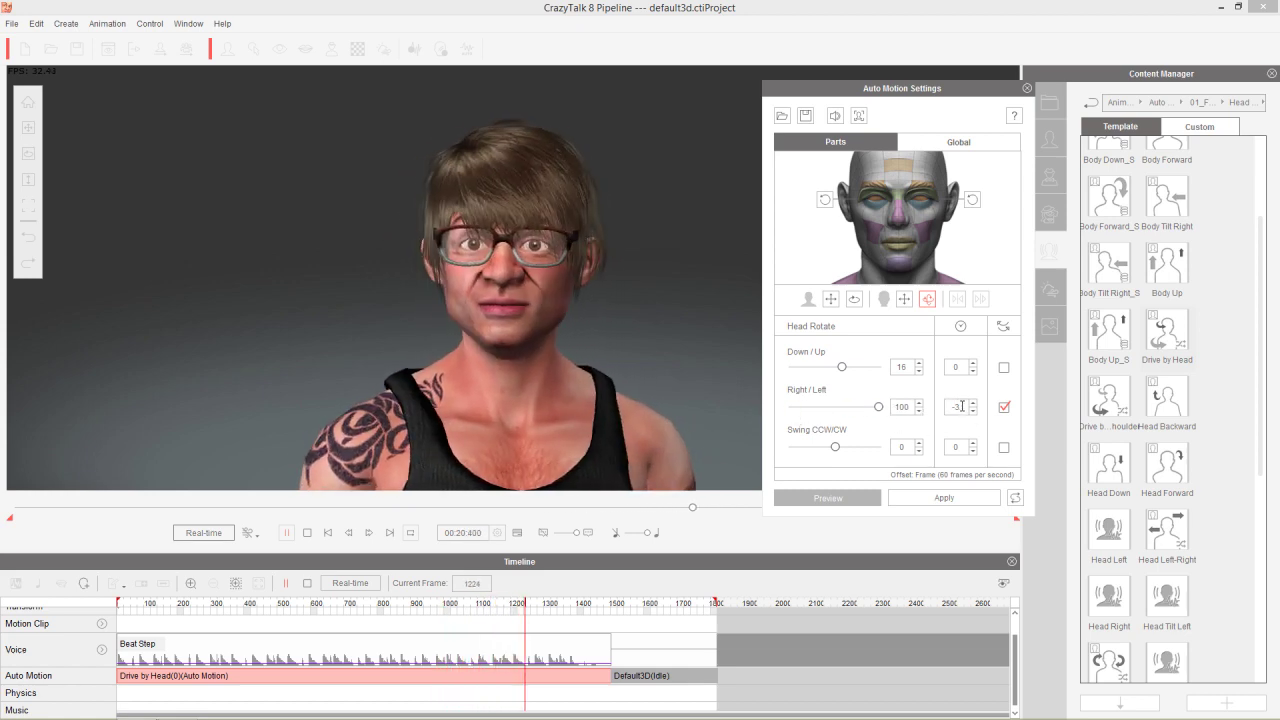
pyautogui.write('9')
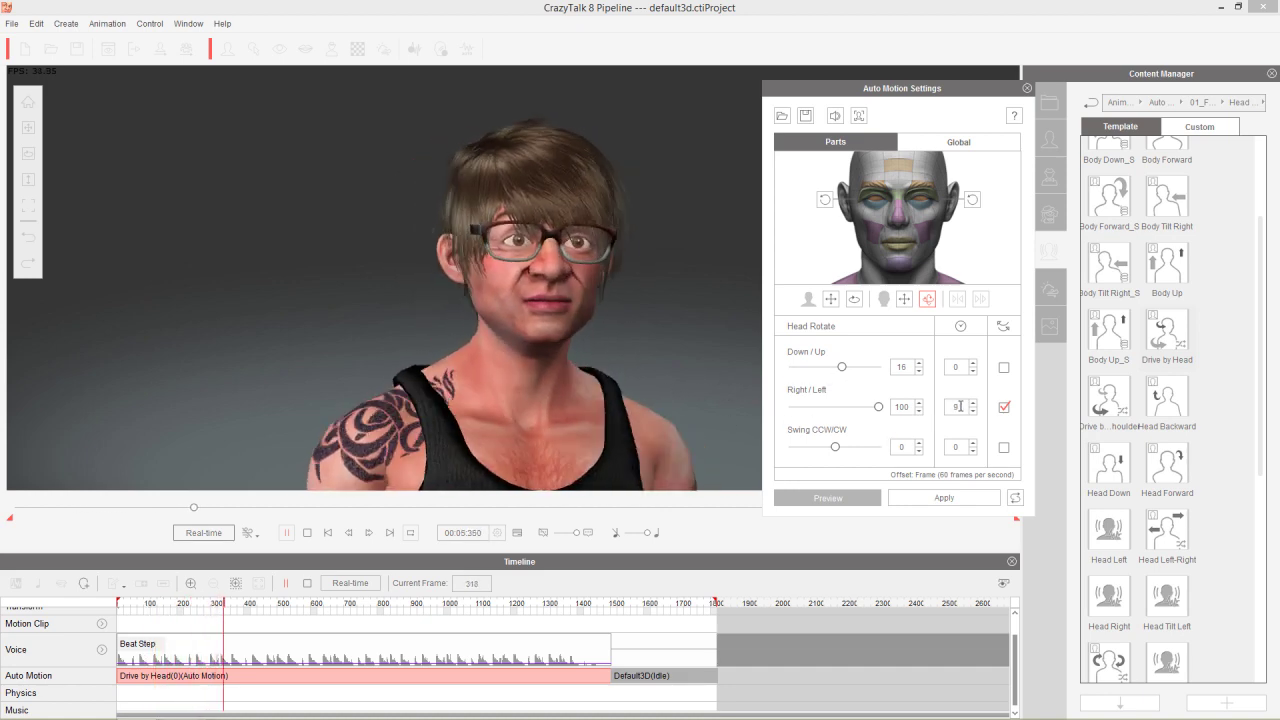
pyautogui.write('-3')
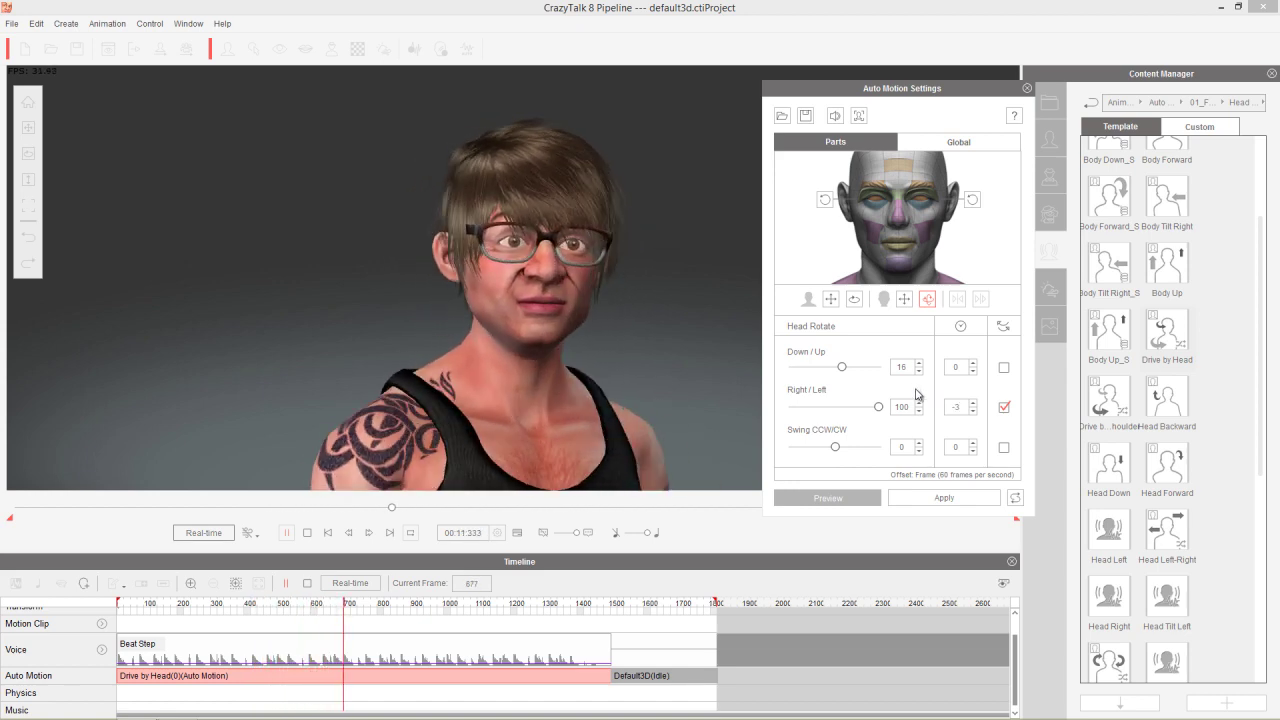
# - Set the left shoulder's Back/Front offset to 0 while the preview plays
pyautogui.click(1008, 278)
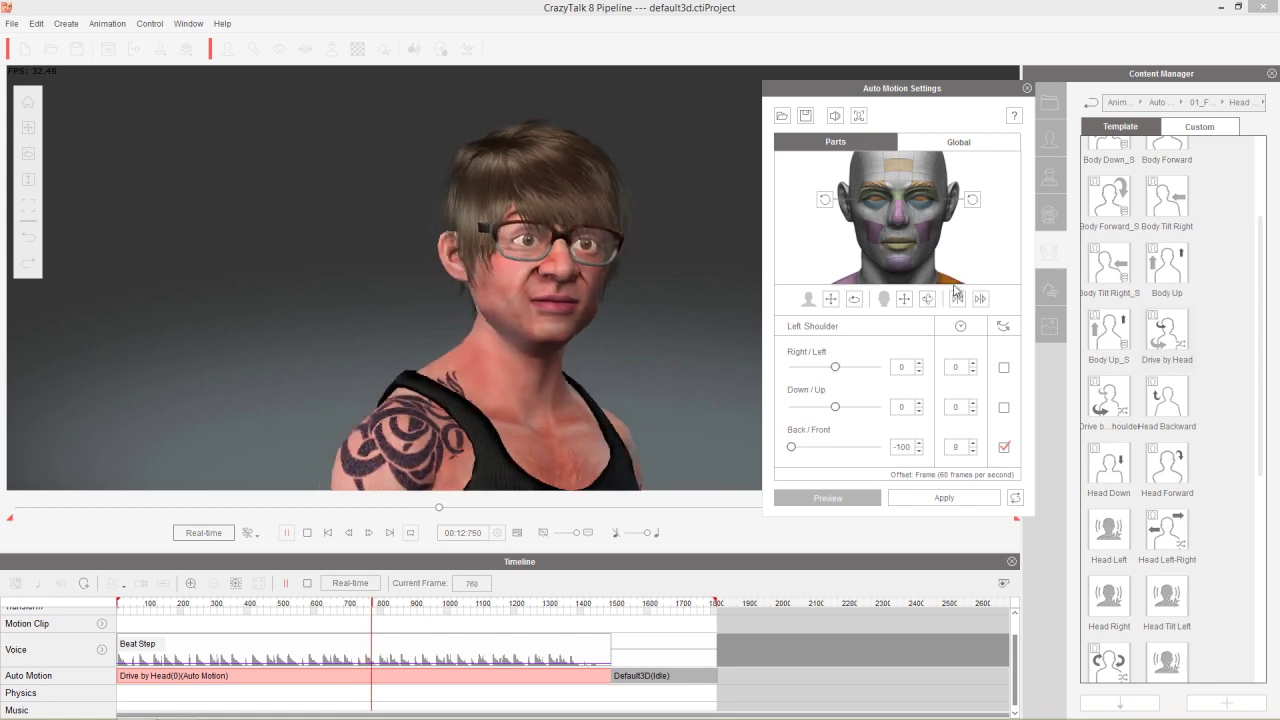
pyautogui.doubleClick(957, 448)
pyautogui.press('Return')
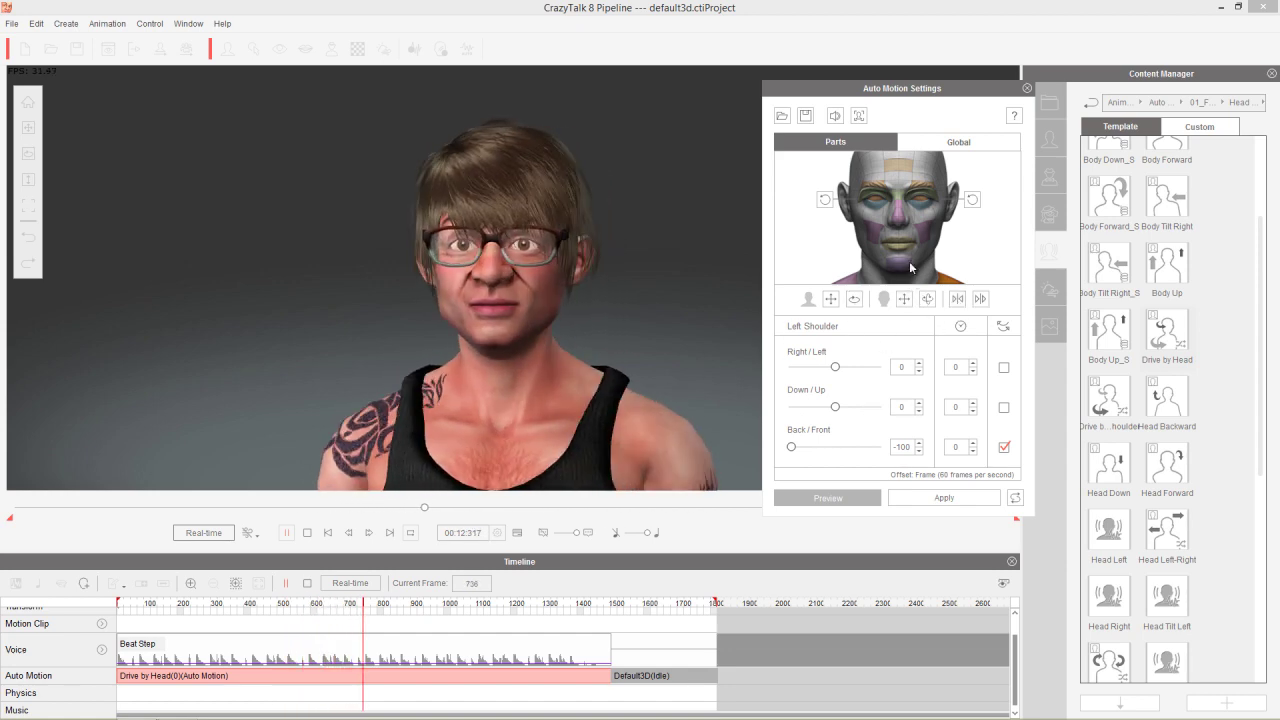
# - Set the head's Right/Left rotation to -100 and the left shoulder's Back/Front offset to 9
pyautogui.click(929, 299)
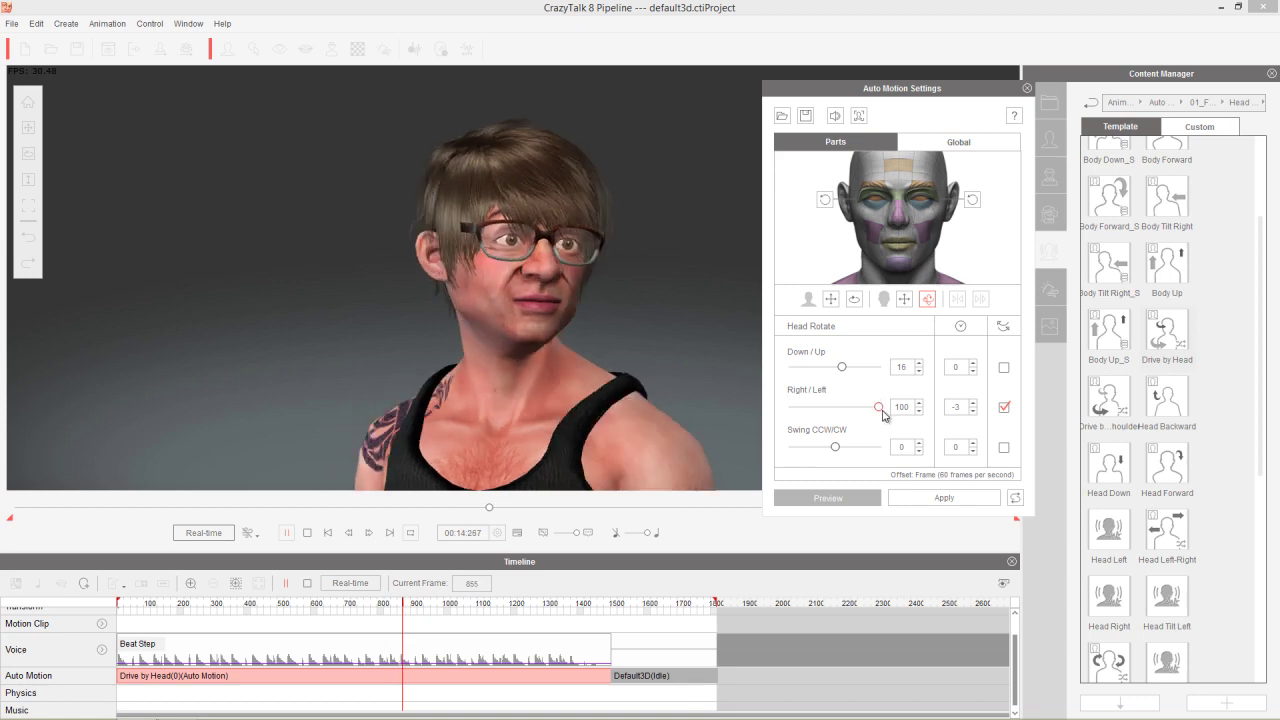
pyautogui.moveTo(842, 414); pyautogui.dragTo(748, 411)
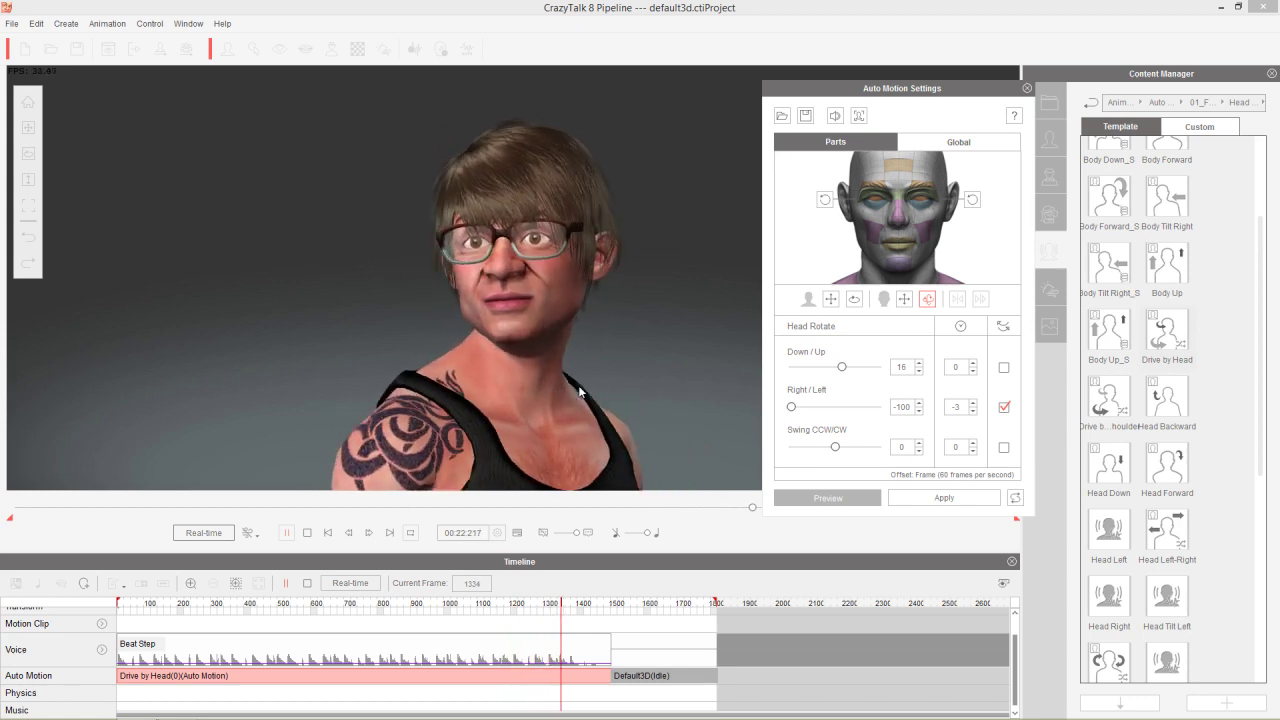
pyautogui.click(945, 281)
pyautogui.doubleClick(956, 447)
pyautogui.write('9')
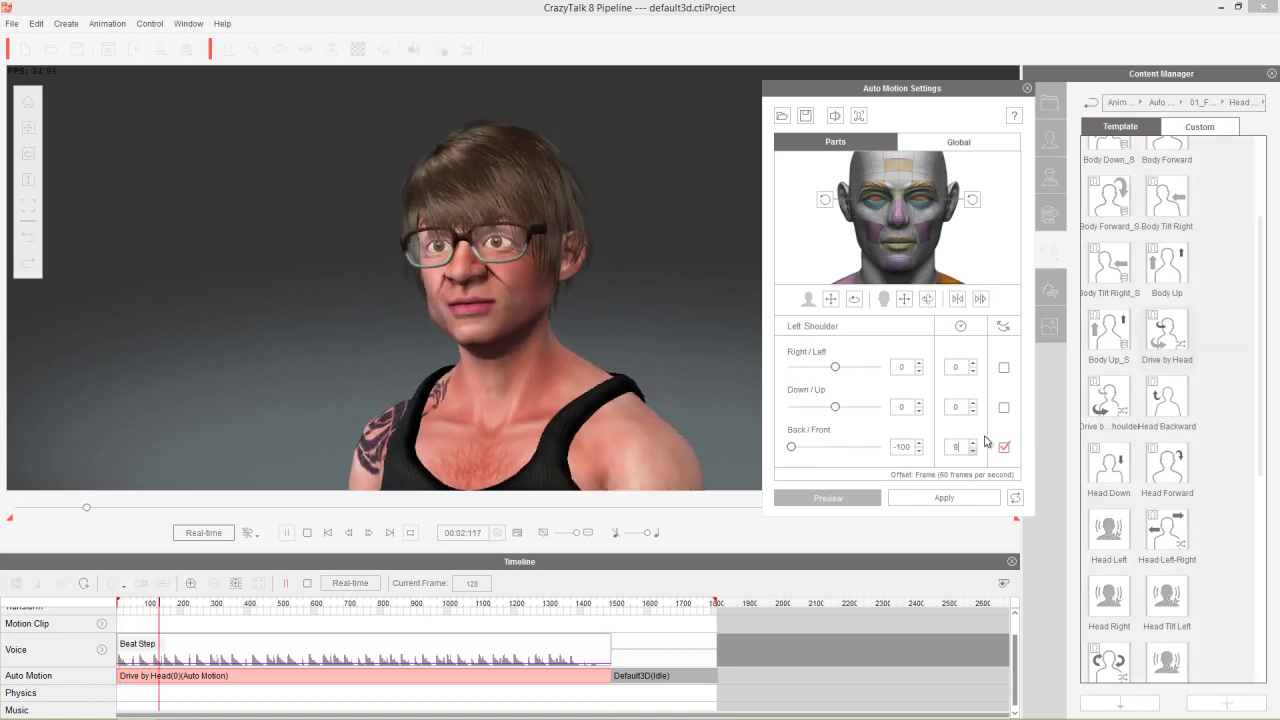
# - Compare the right shoulder's Back/Front strength, offset and Ping-pong settings with those of the left shoulder
pyautogui.click(958, 300)
pyautogui.click(848, 280)
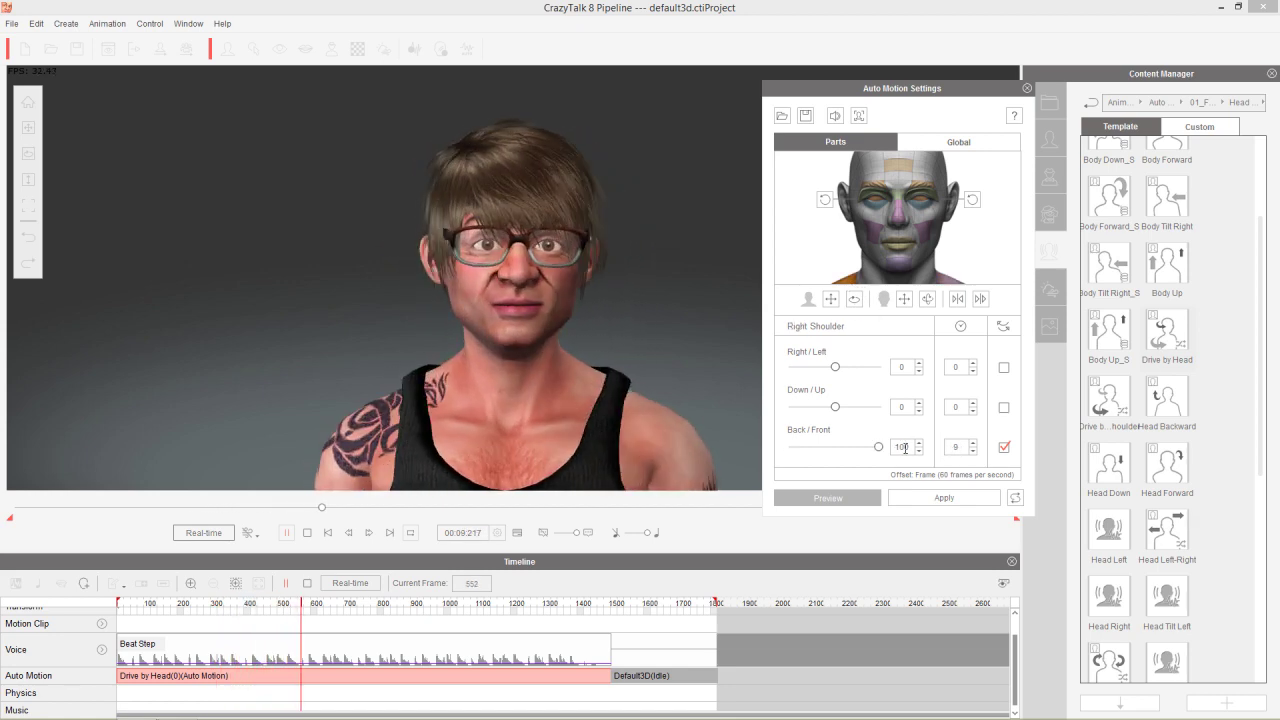
pyautogui.click(940, 302)
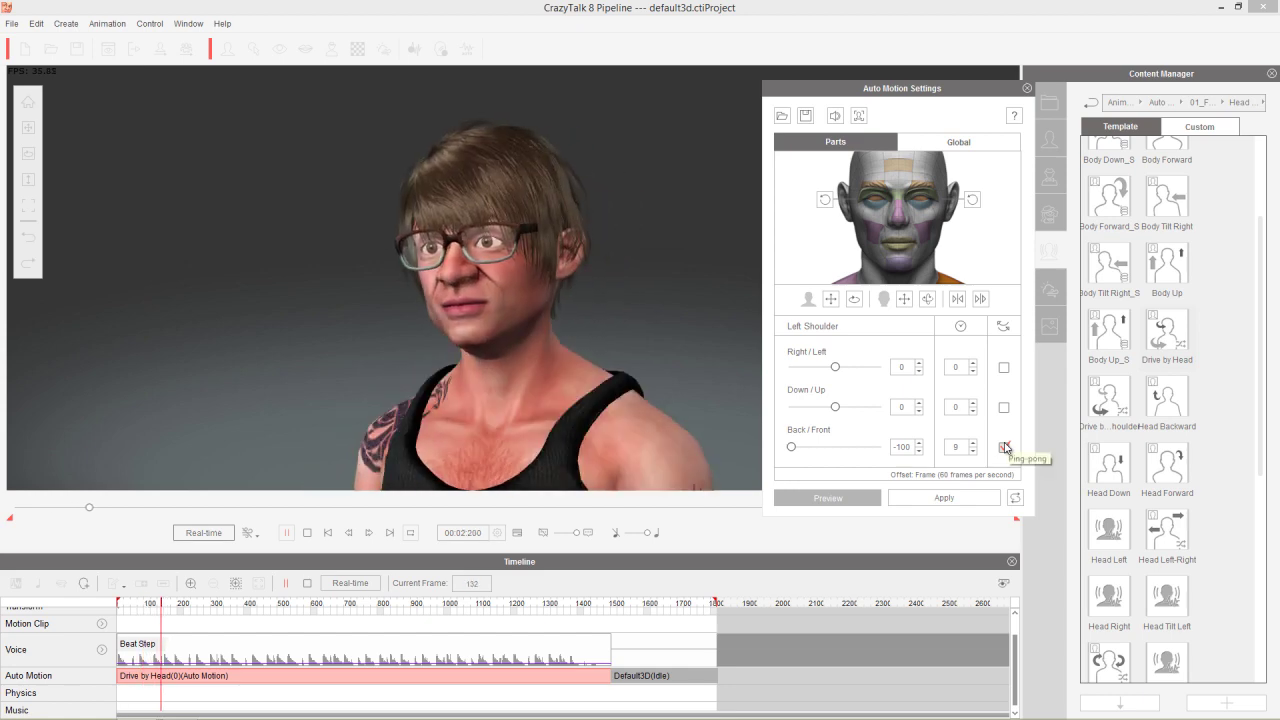
# - Toggle Ping-pong for the left shoulder's Back/Front movement and enter 9 as its offset again
pyautogui.click(1004, 447)
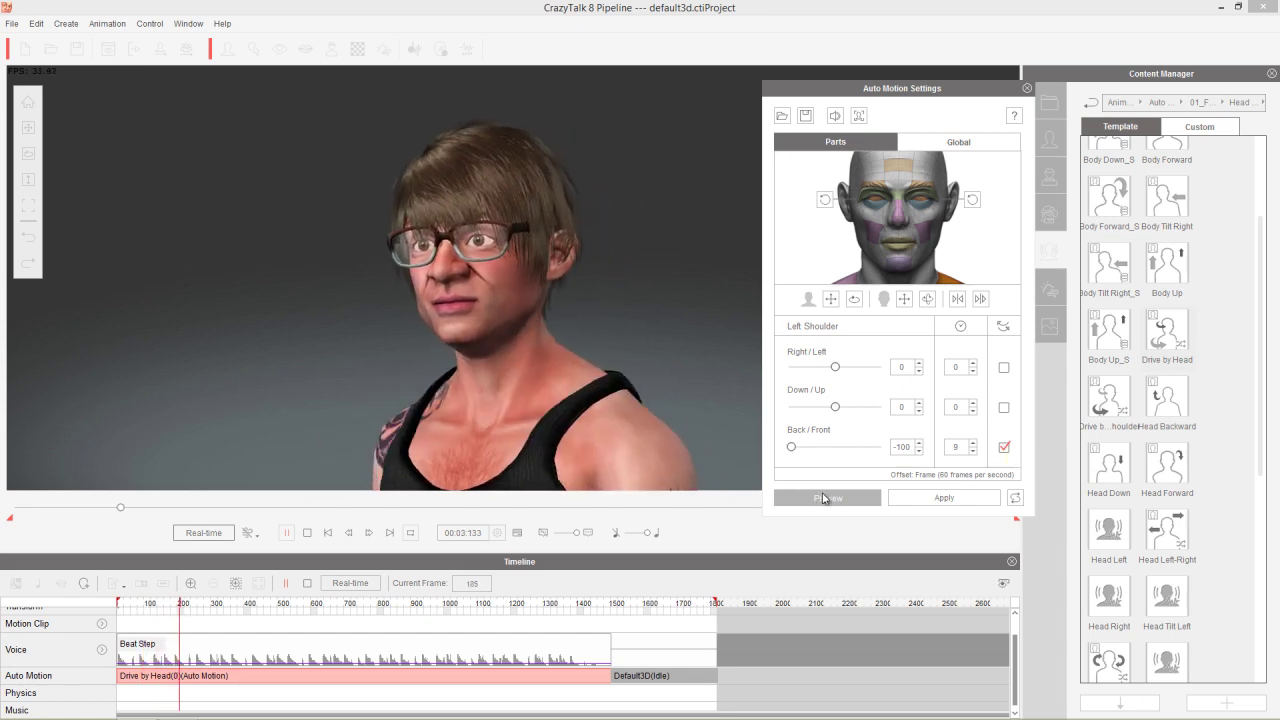
pyautogui.click(956, 447)
pyautogui.write('9')
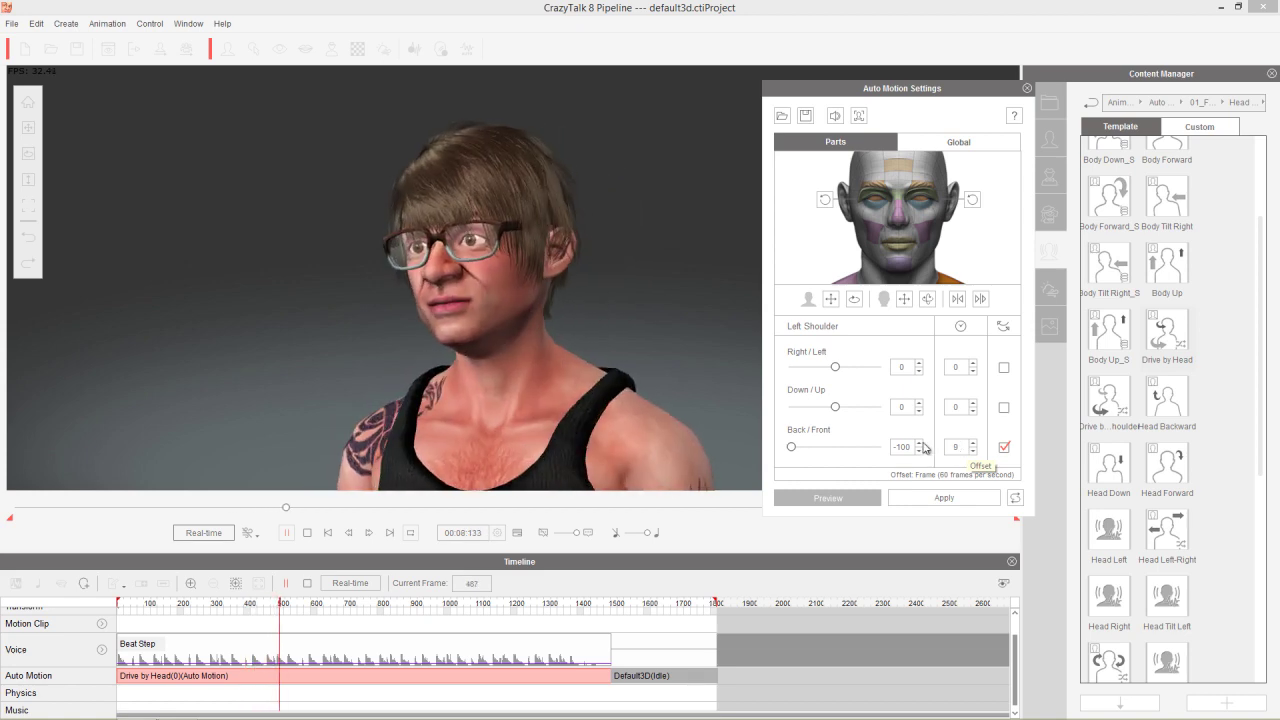
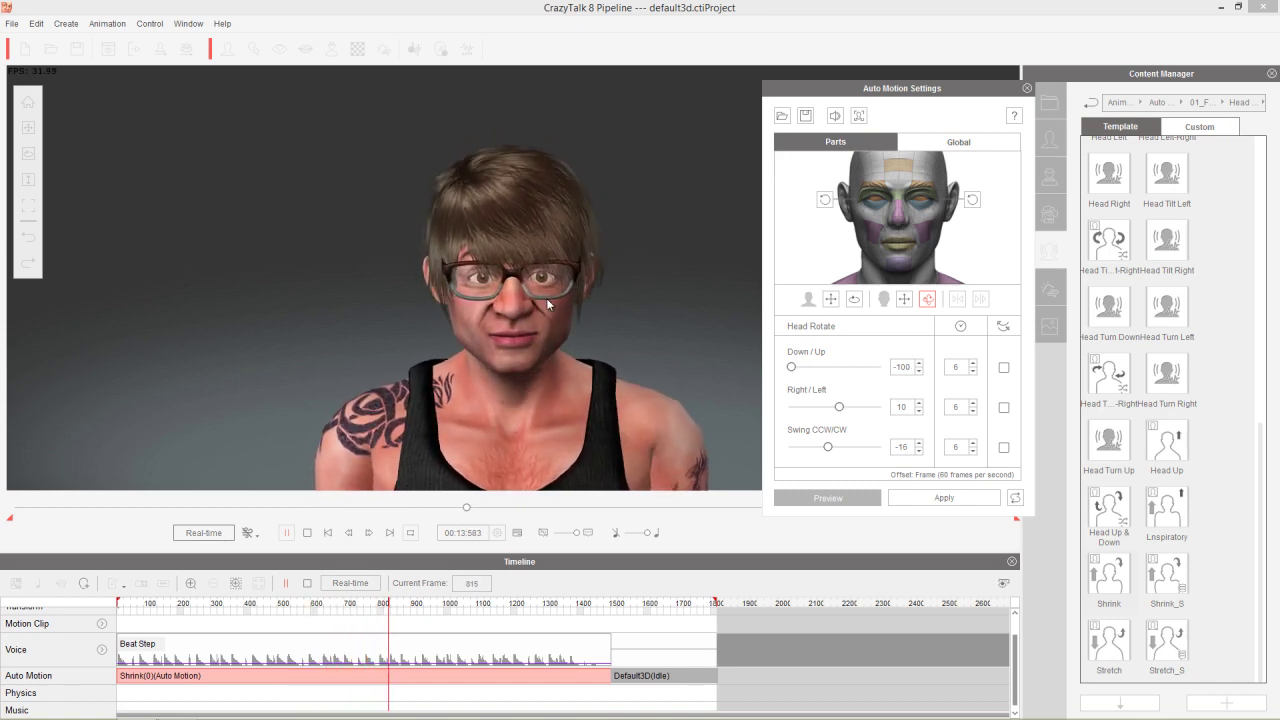
# - On the Shrink motion, enable Ping-pong for the head's Down/Up rotation and check both shoulders' Down/Up settings
pyautogui.click(1004, 368)
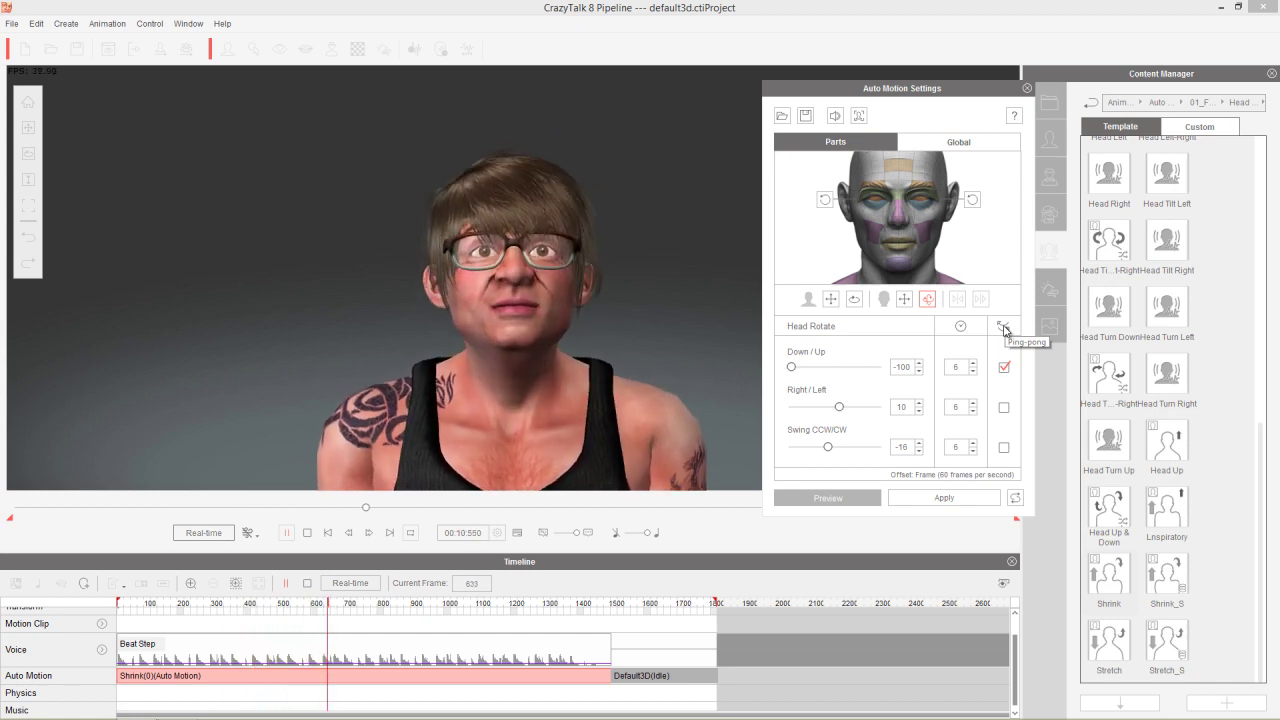
pyautogui.click(940, 281)
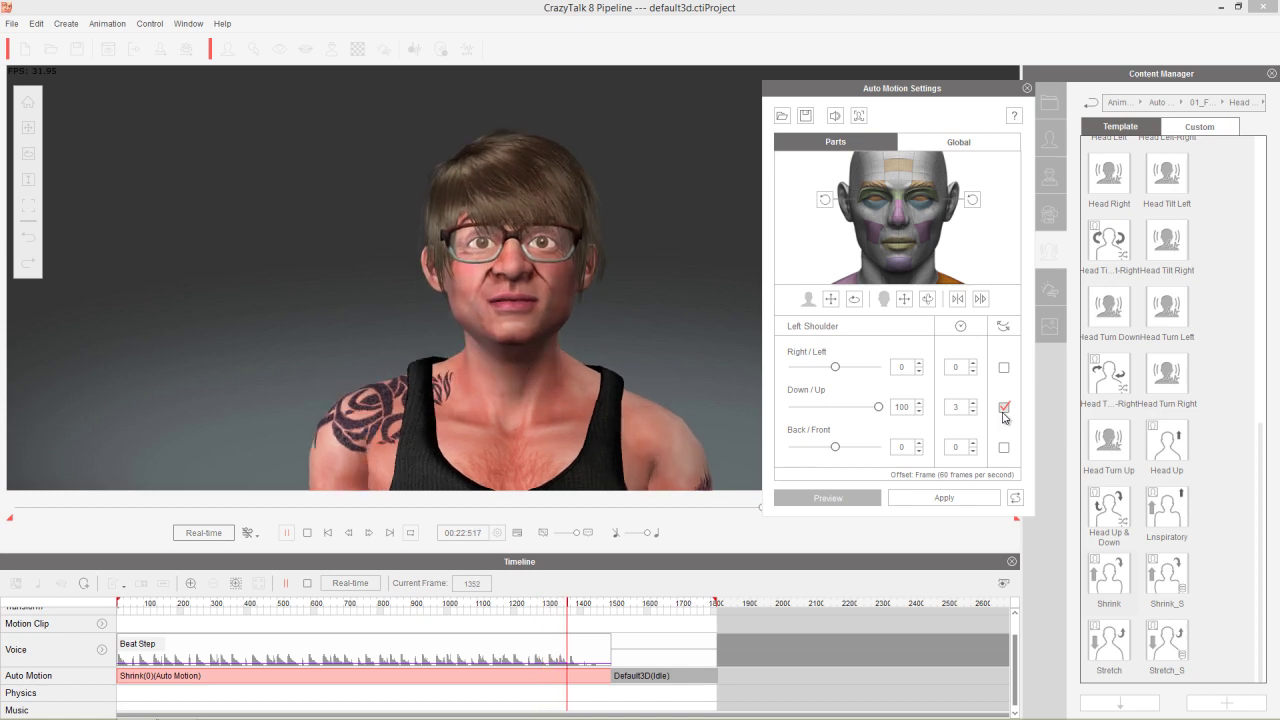
pyautogui.click(847, 281)
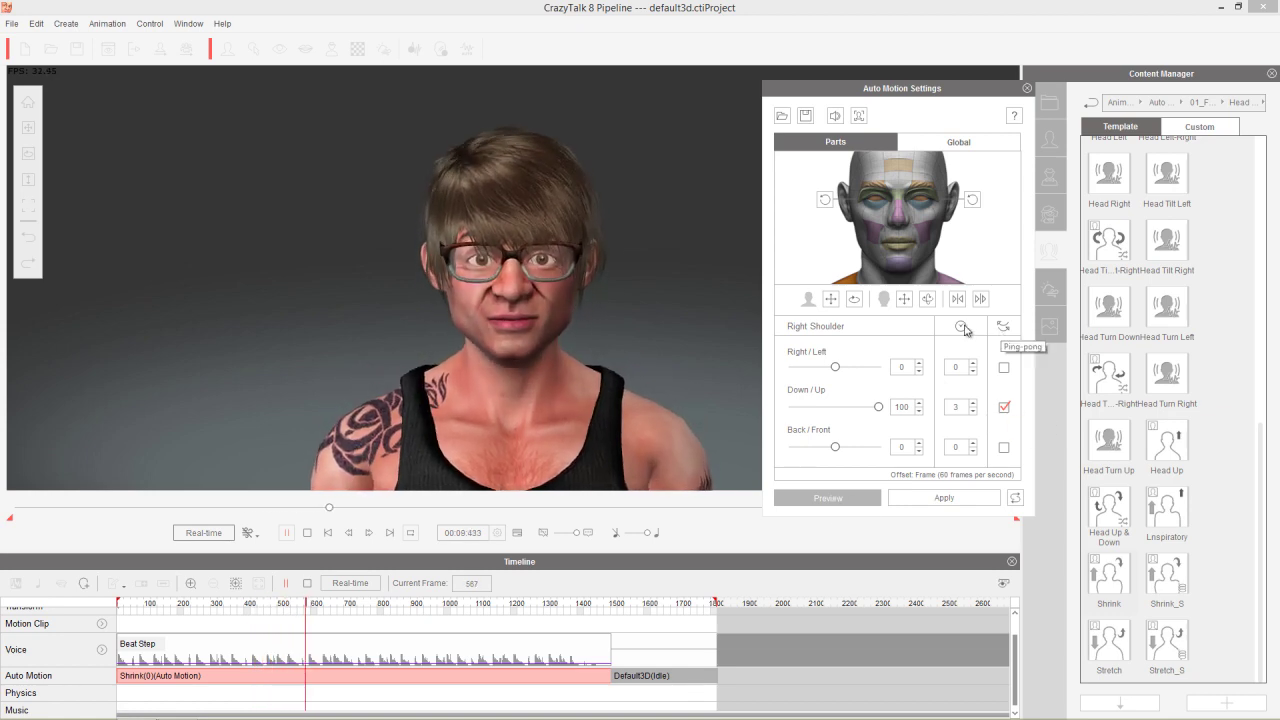
# - Reset the auto motion part settings and reapply the Shrink motion to the Beat Step clip
pyautogui.click(829, 498)
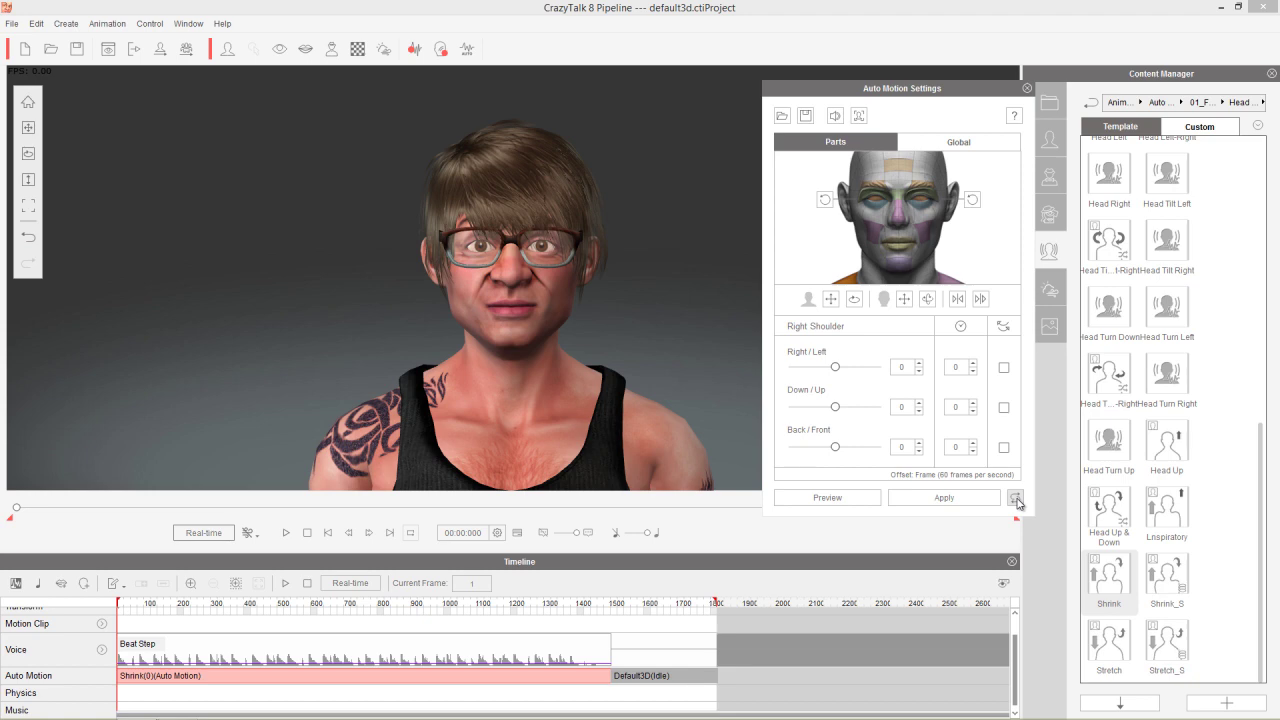
pyautogui.click(870, 506)
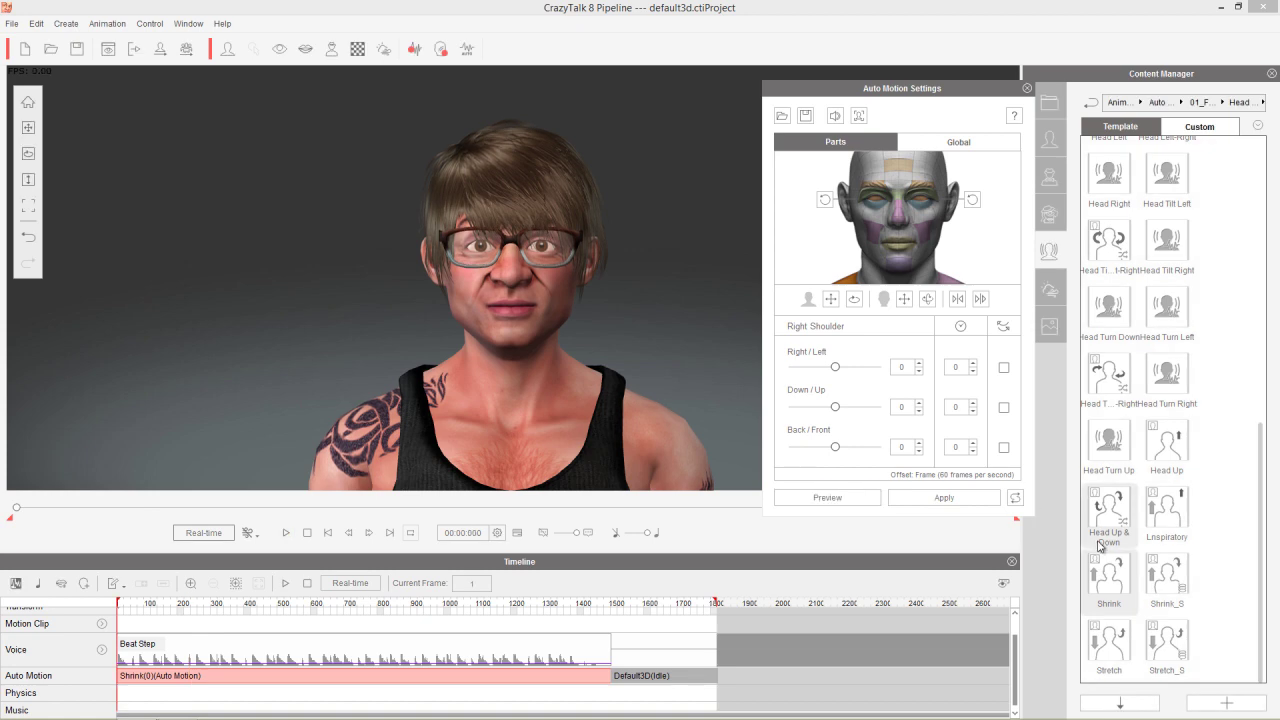
pyautogui.click(917, 497)
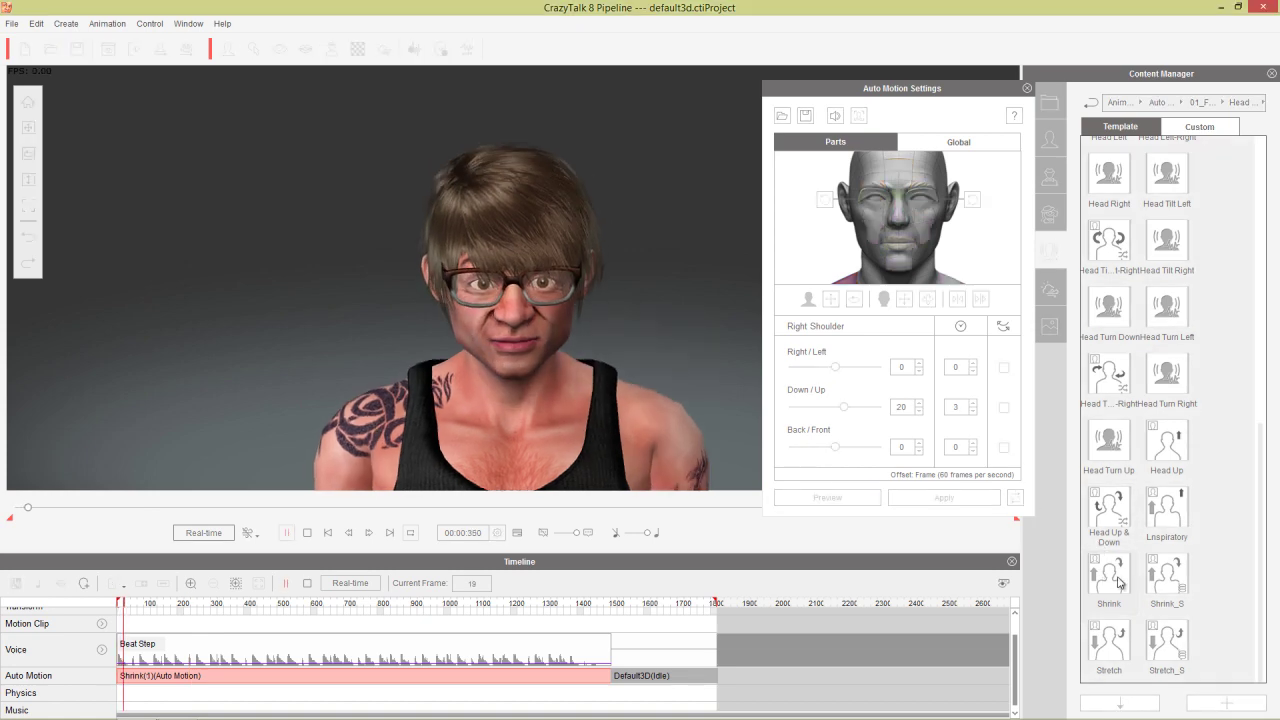
pyautogui.click(838, 498)
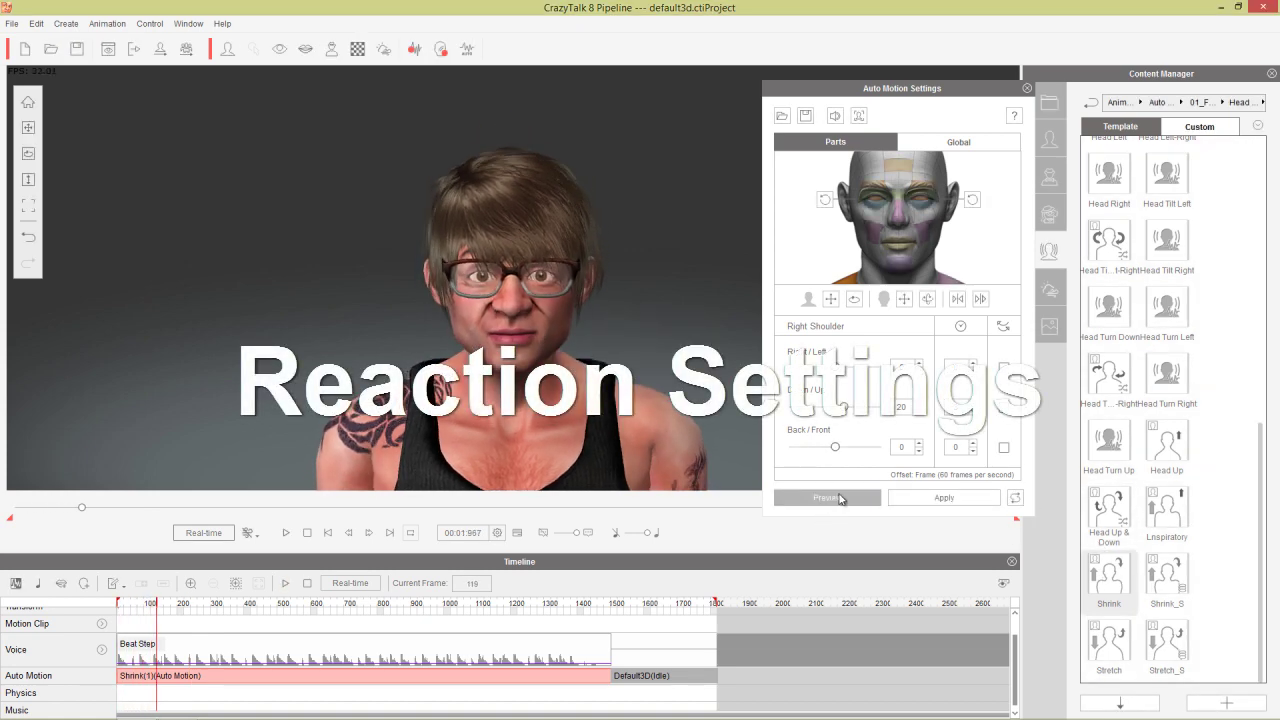
# - Open the global reaction settings of the Shrink motion and preview the animation
pyautogui.click(956, 141)
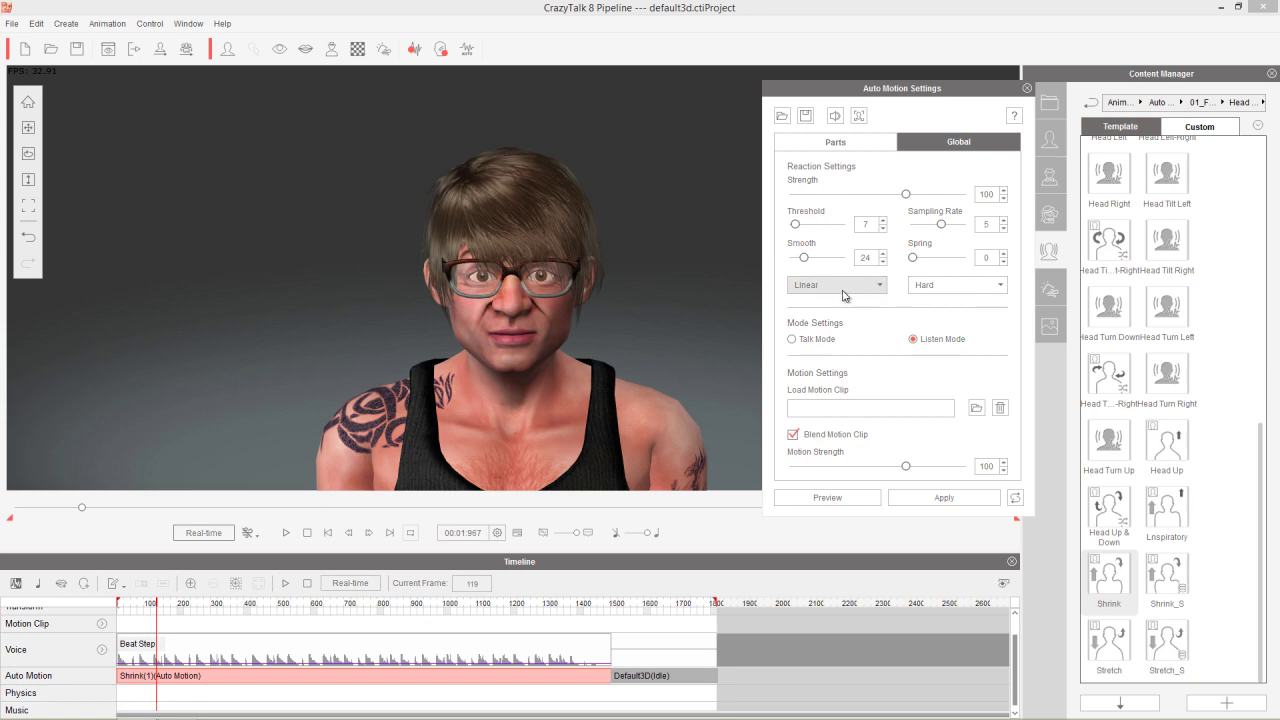
pyautogui.click(851, 498)
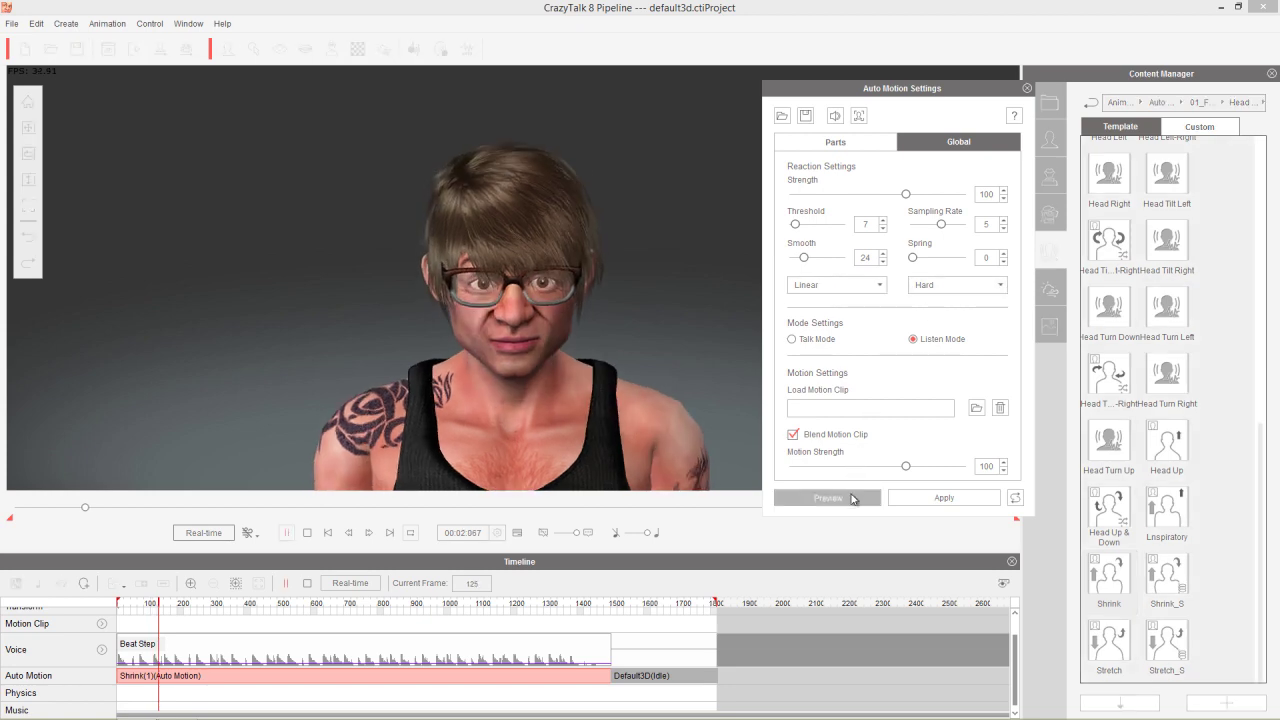
# - Try the Soft spring type with a Spring value of 2 on the previewed Shrink motion
pyautogui.click(937, 286)
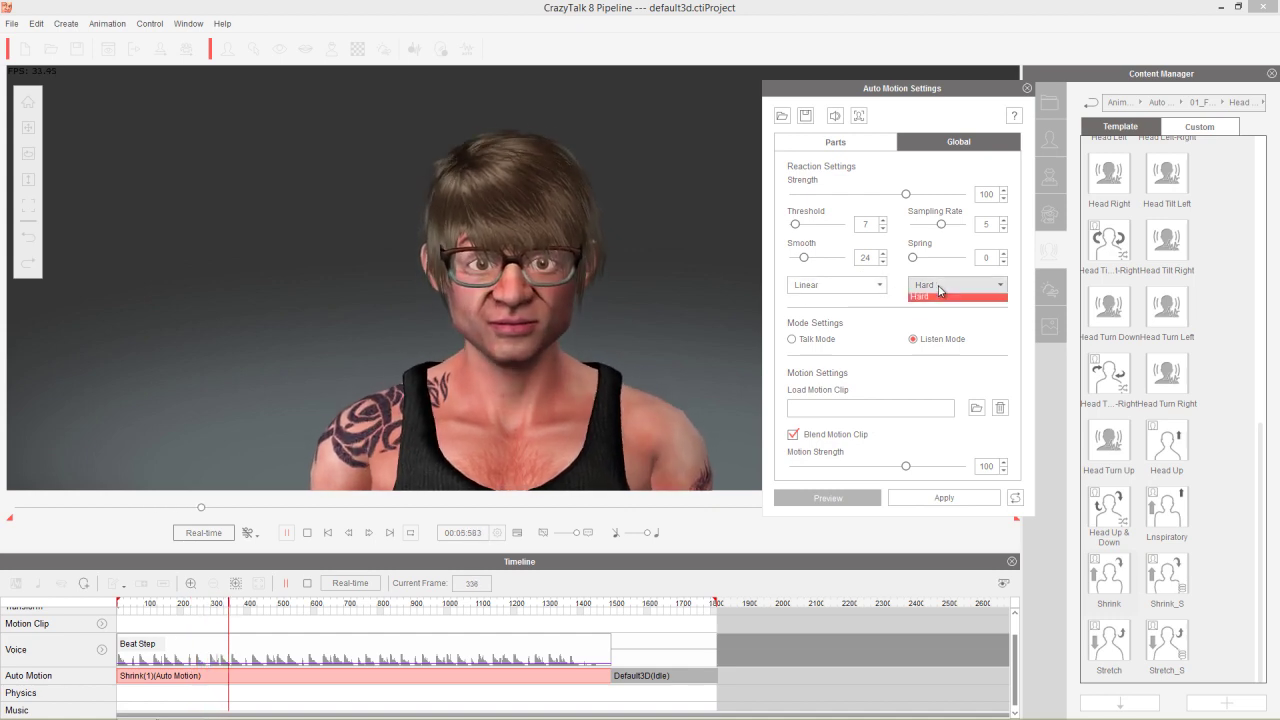
pyautogui.click(938, 300)
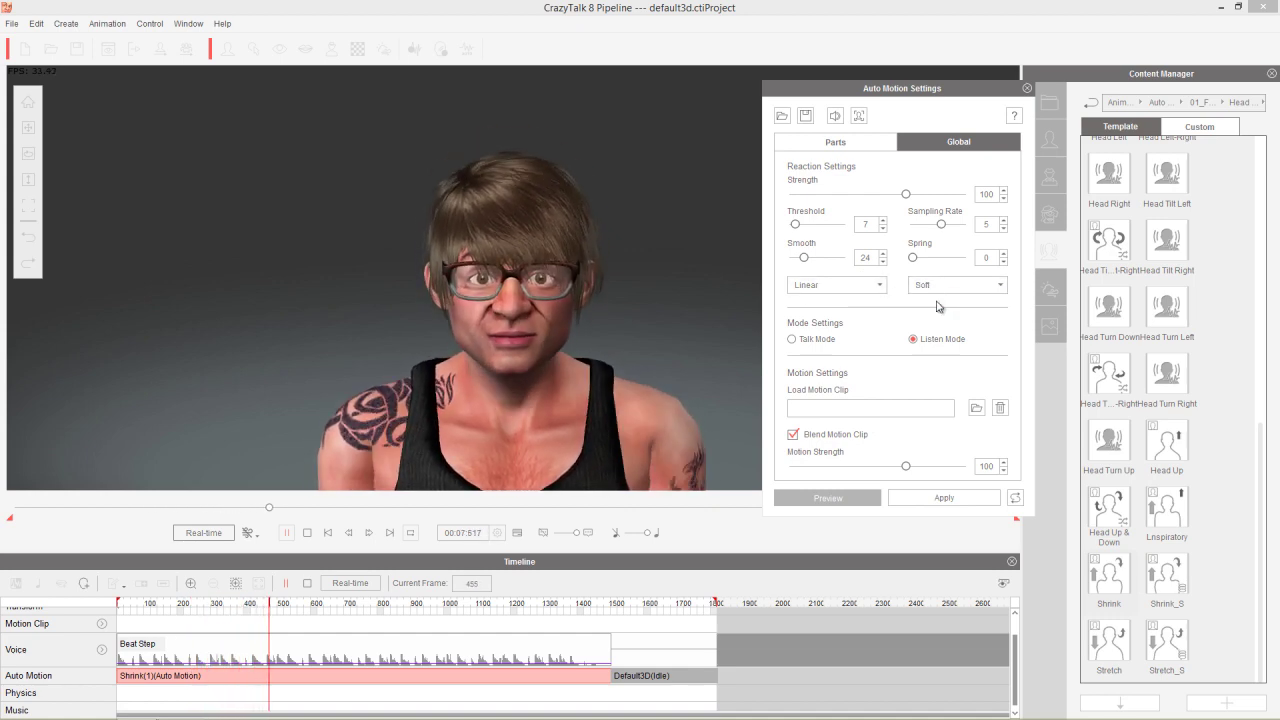
pyautogui.moveTo(912, 257); pyautogui.dragTo(920, 257)
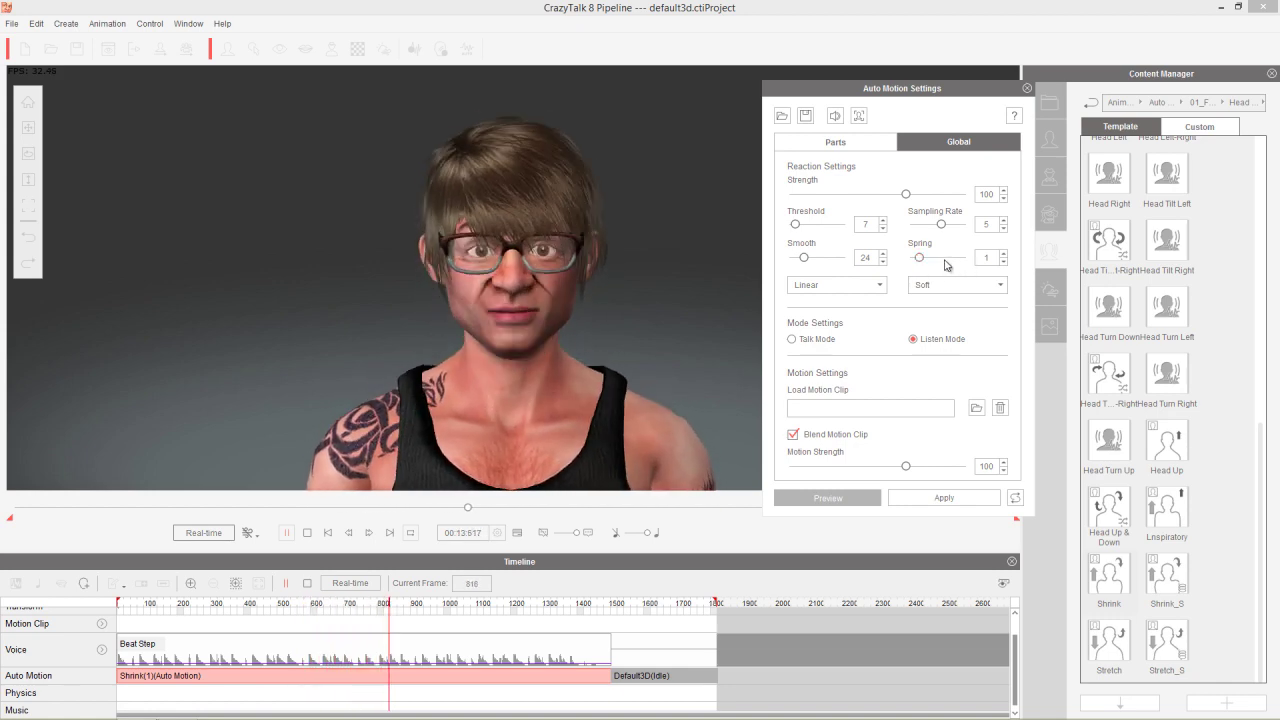
pyautogui.moveTo(920, 258); pyautogui.dragTo(925, 258)
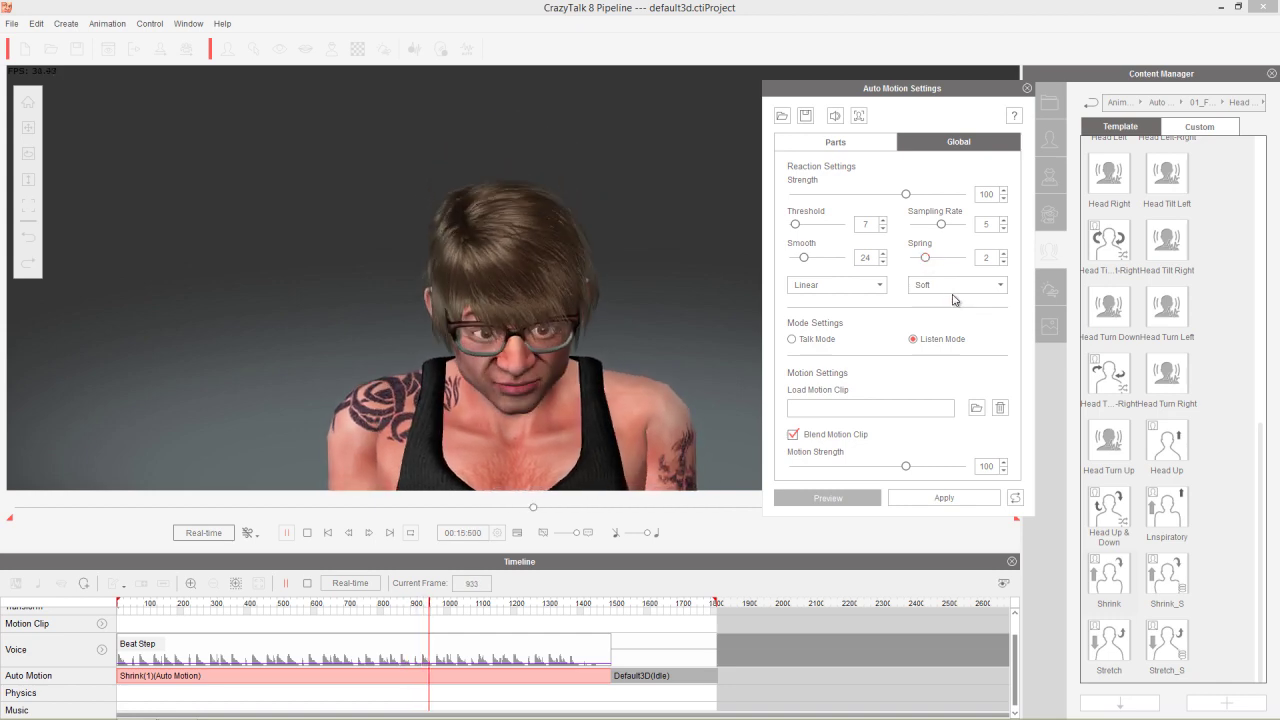
# - Switch the spring type to Hard and bring the Spring value back to 0
pyautogui.click(951, 288)
pyautogui.click(944, 307)
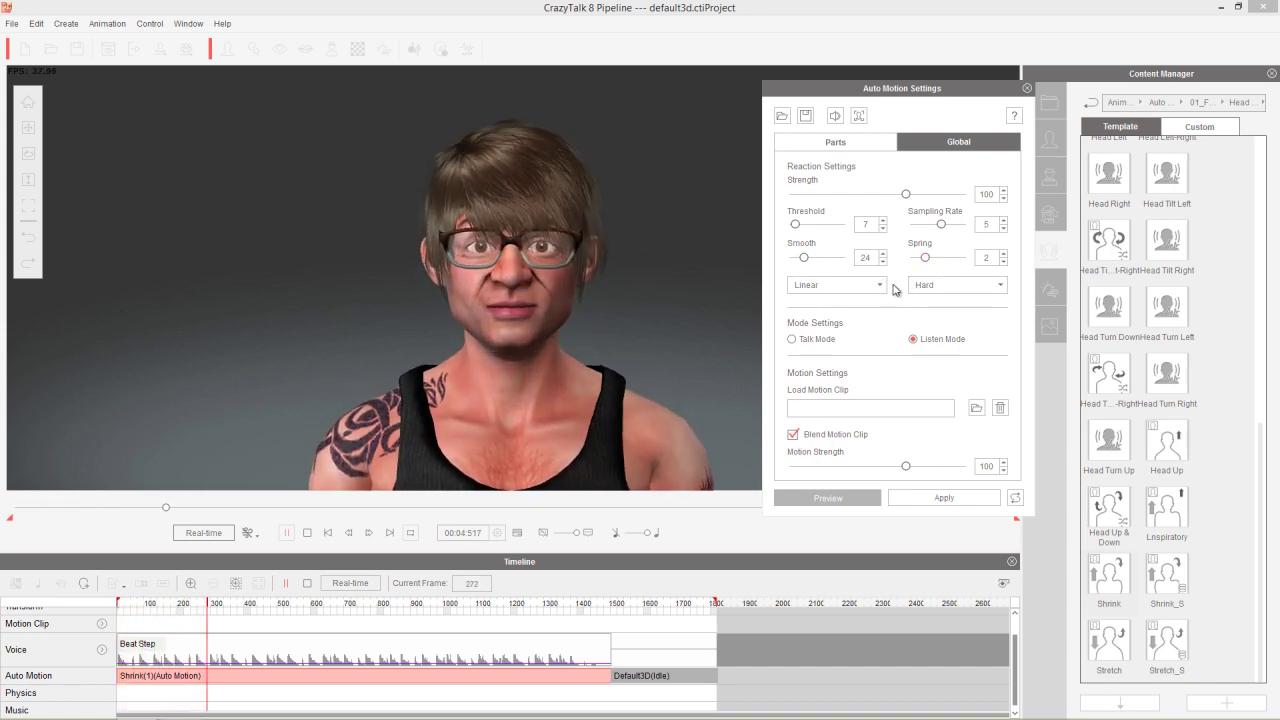
pyautogui.moveTo(917, 262); pyautogui.dragTo(906, 259)
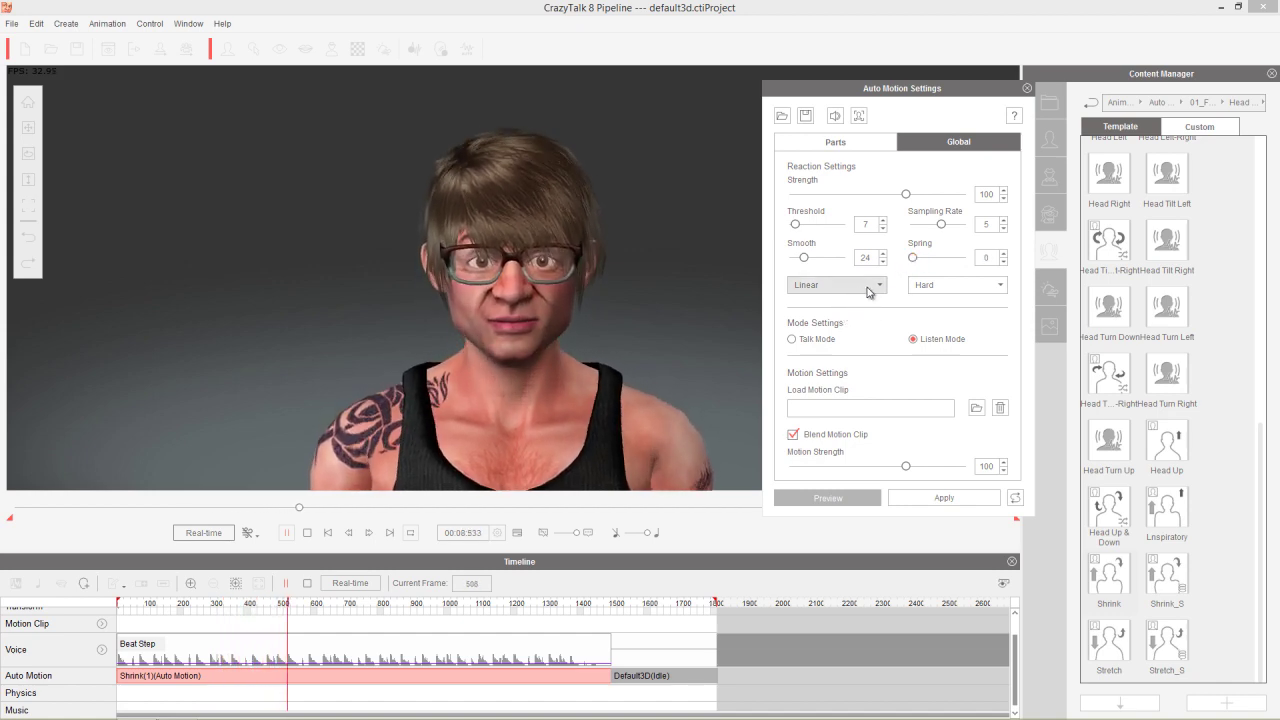
# - Change the transition curve in the reaction settings to Ease Out while the motion previews
pyautogui.click(868, 290)
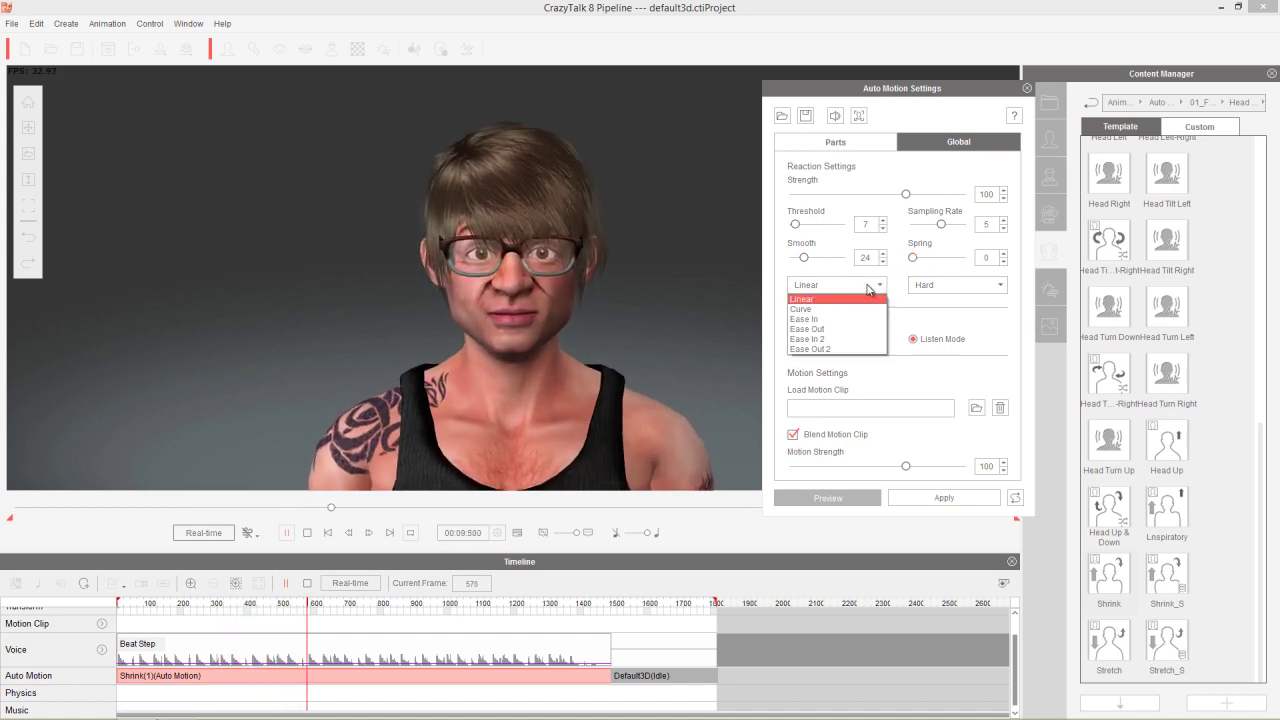
pyautogui.click(834, 329)
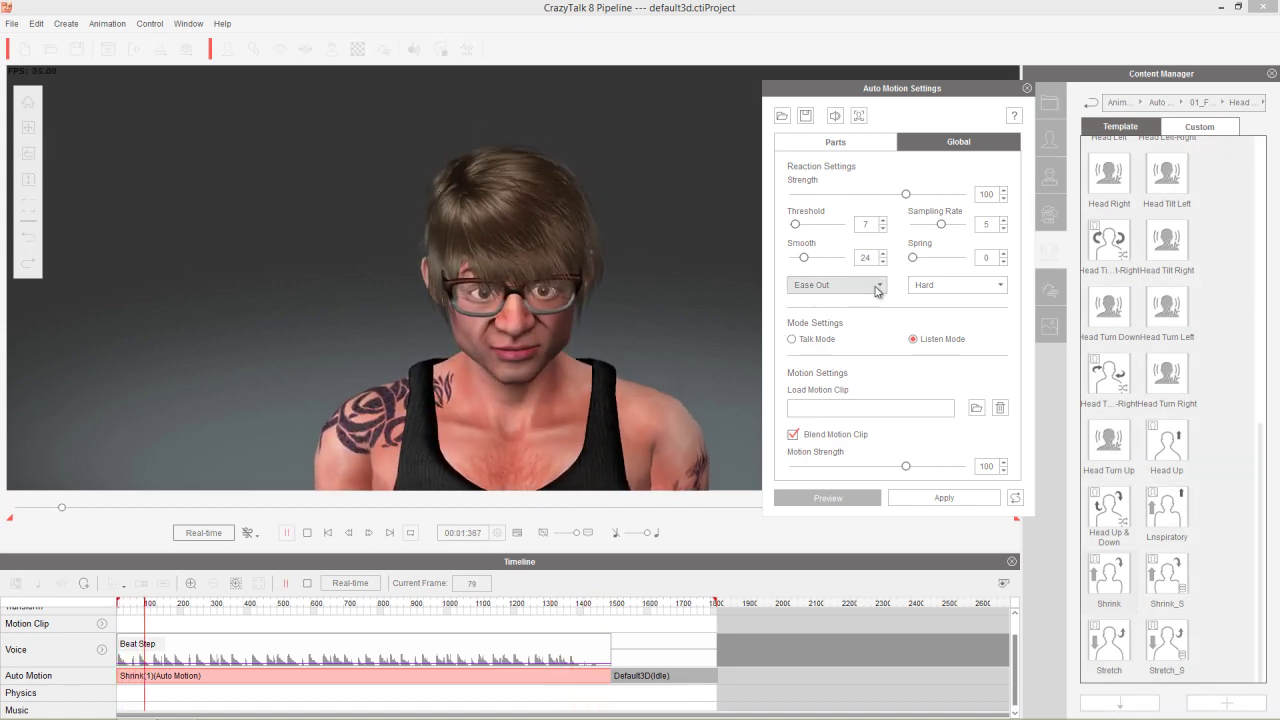
# - Try the Ease In and Ease In 2 transition curves on the previewed Shrink motion
pyautogui.click(876, 287)
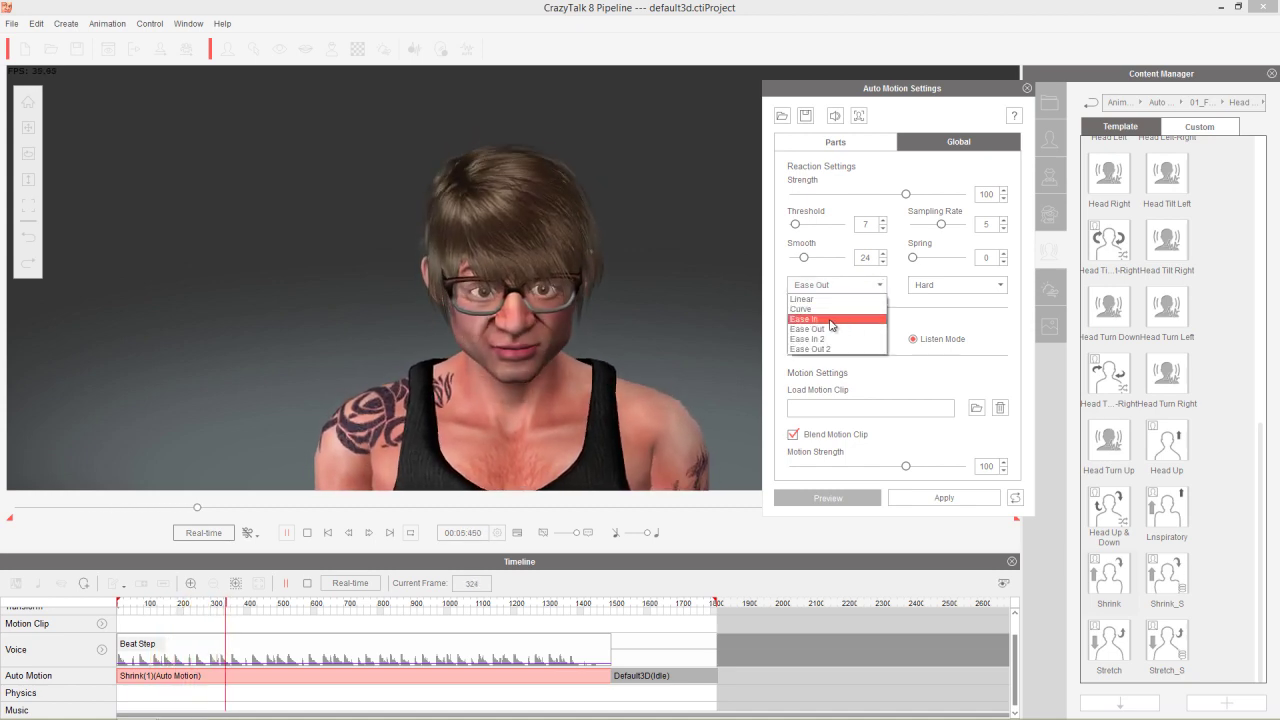
pyautogui.click(830, 320)
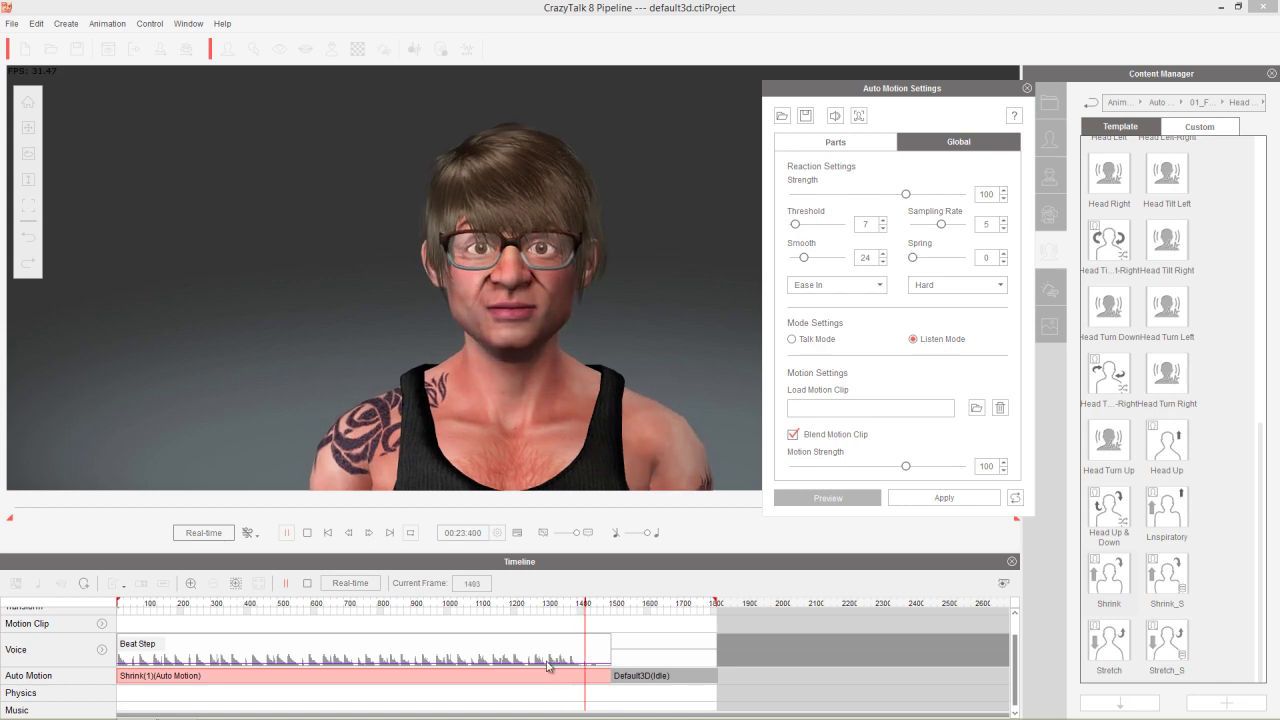
pyautogui.click(859, 291)
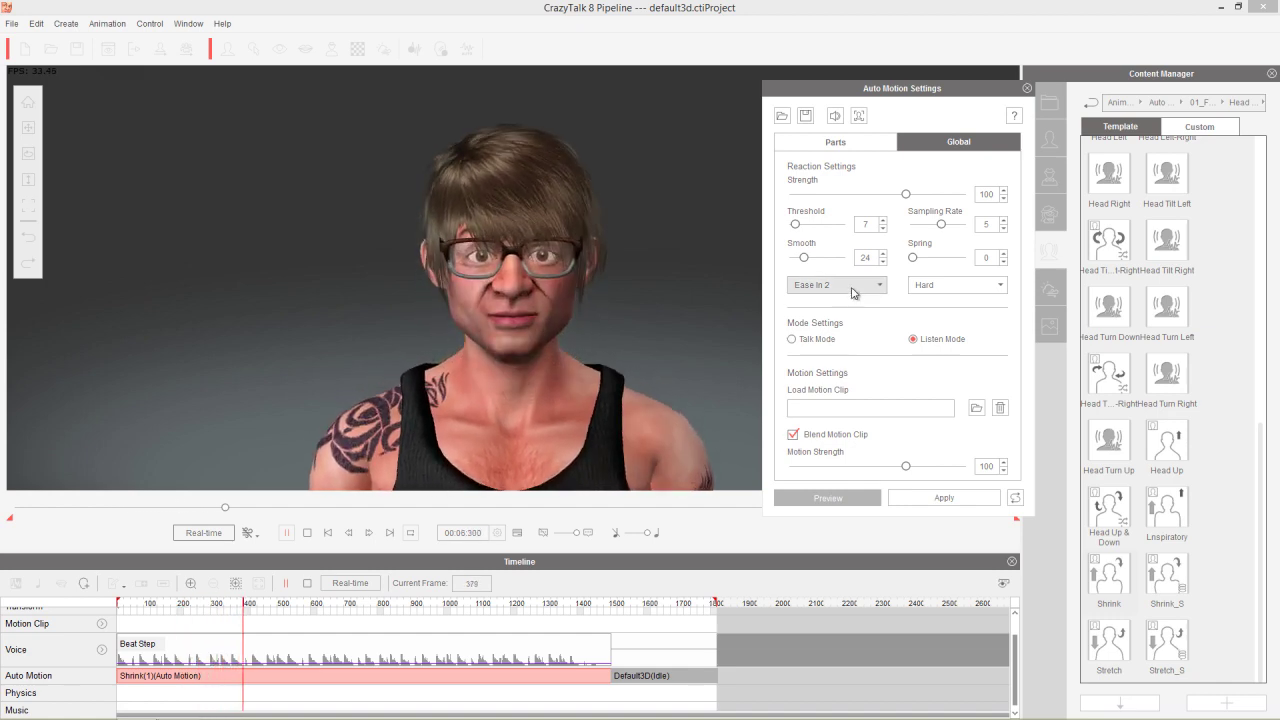
# - Set the transition curve to Ease Out 2, with Smooth at 88 and a Soft spring of 3
pyautogui.click(840, 344)
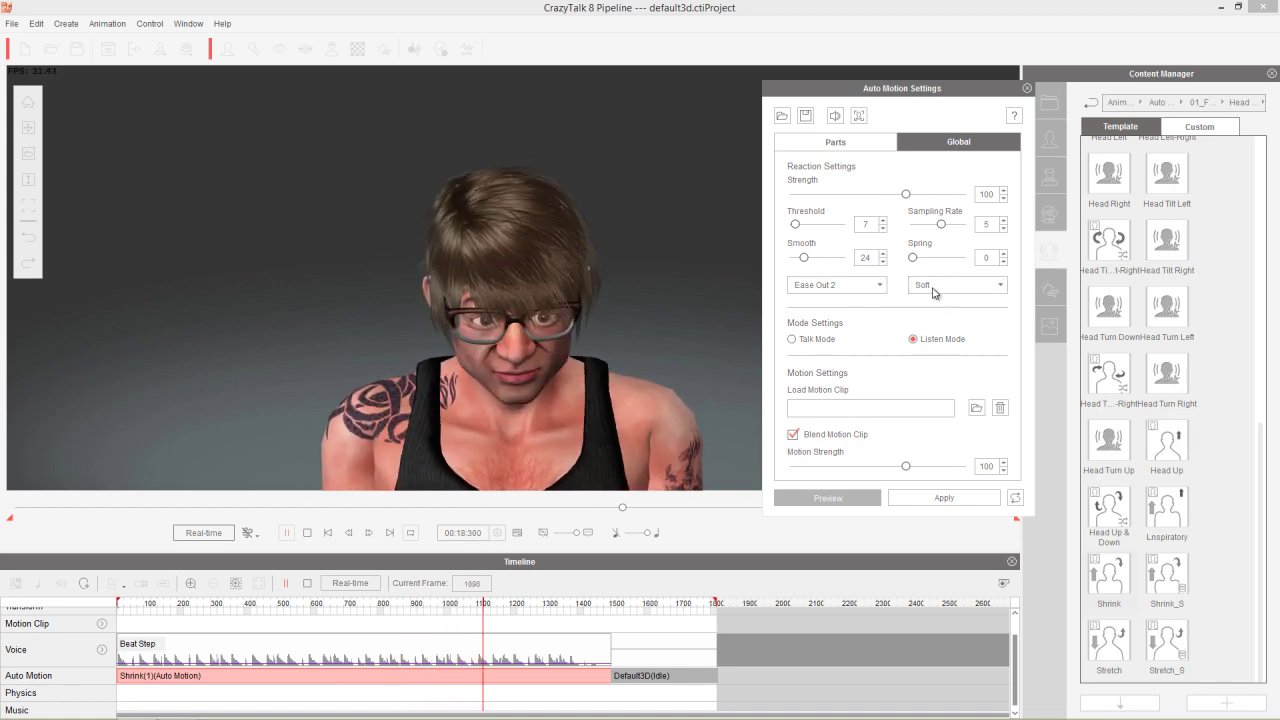
pyautogui.moveTo(912, 257); pyautogui.dragTo(931, 259)
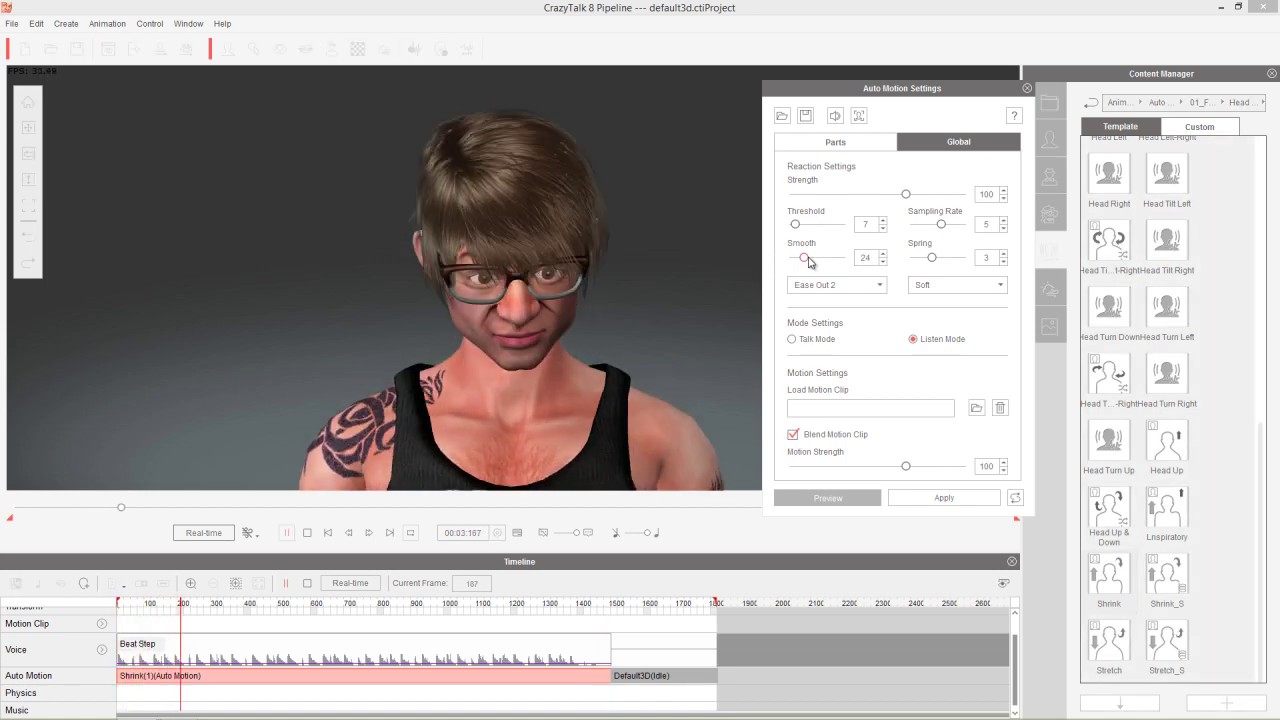
pyautogui.moveTo(809, 262); pyautogui.dragTo(841, 263)
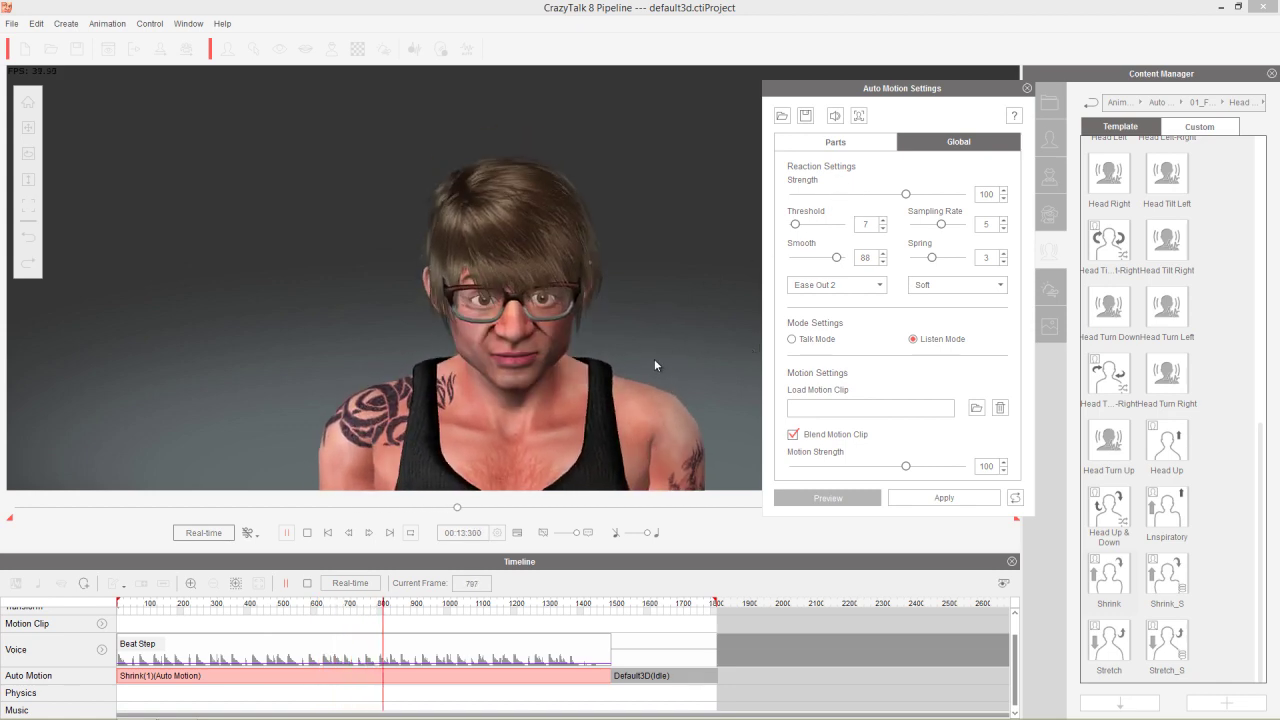
# - Set Body Move to Down/Up -50, Right/Left 50 with Ping-pong, and Back/Front 21
pyautogui.click(822, 139)
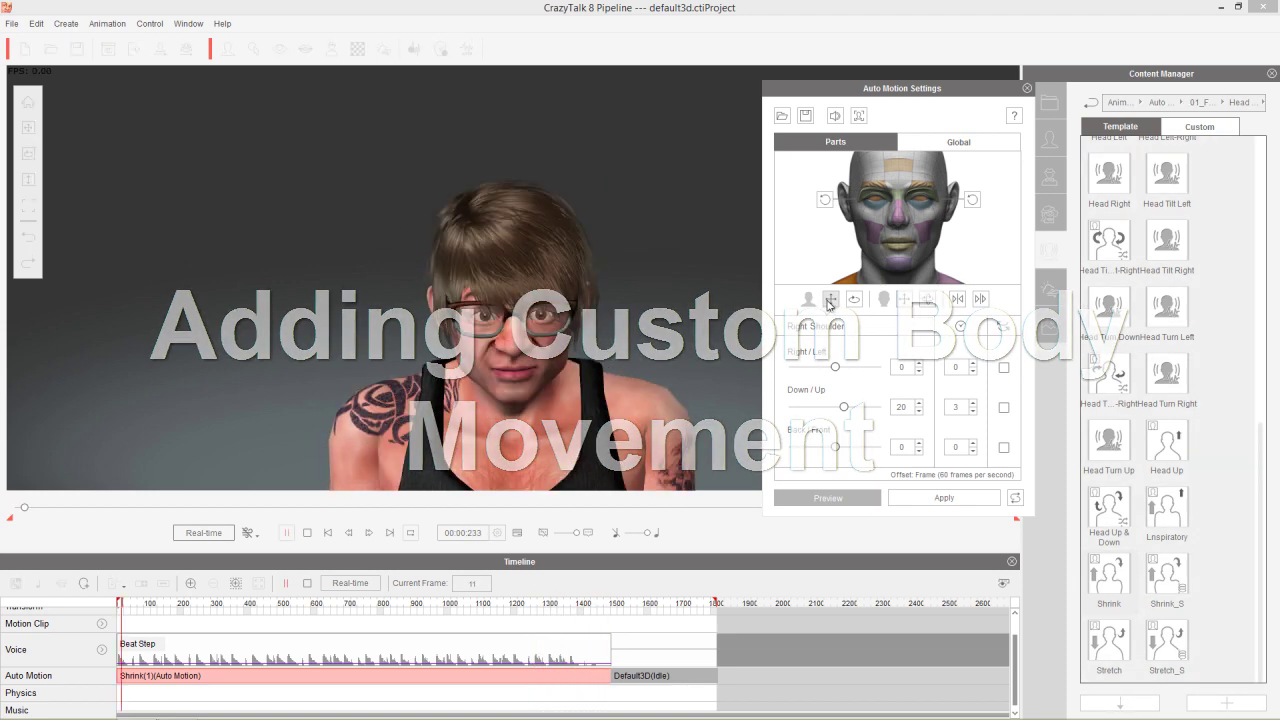
pyautogui.click(830, 300)
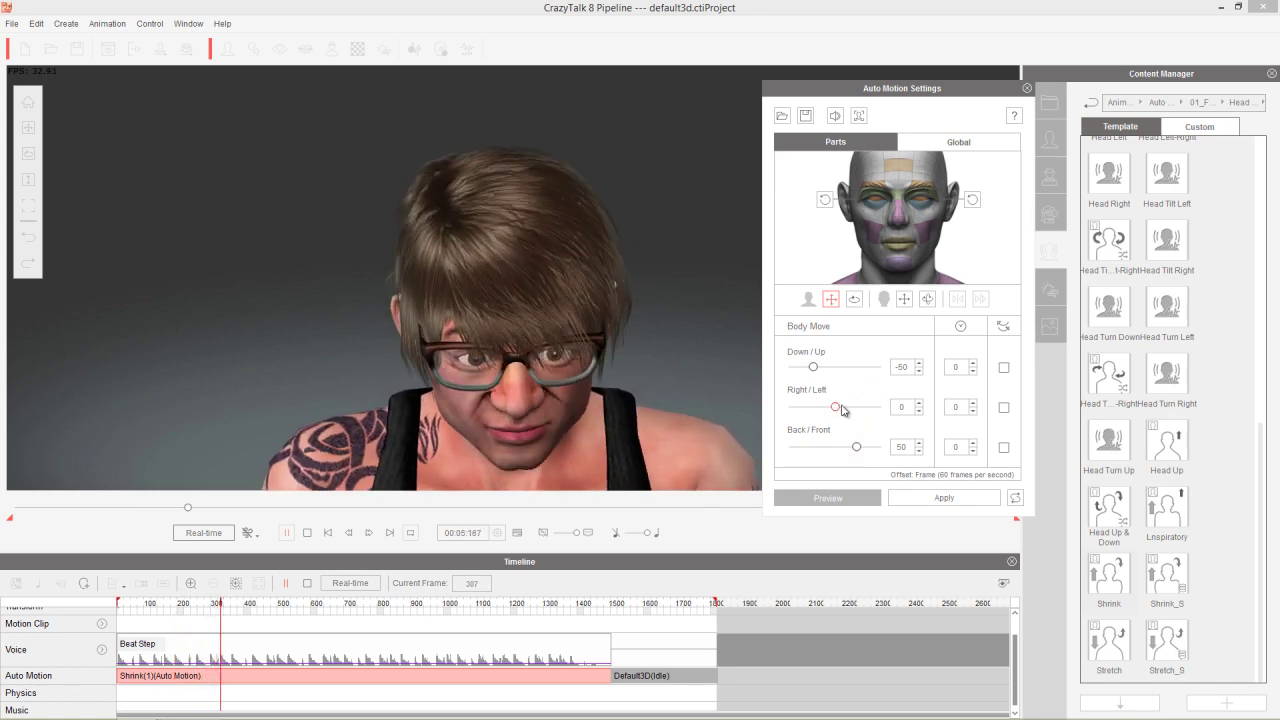
pyautogui.moveTo(856, 406); pyautogui.dragTo(857, 410)
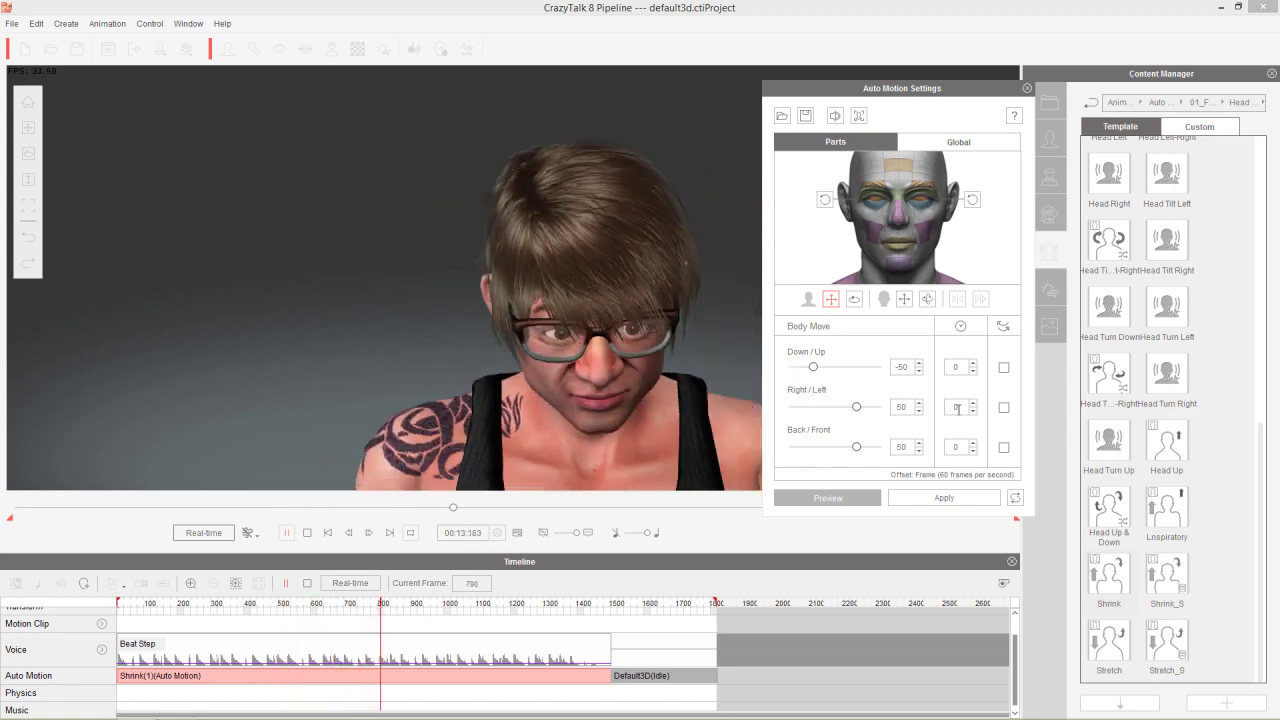
pyautogui.click(1004, 407)
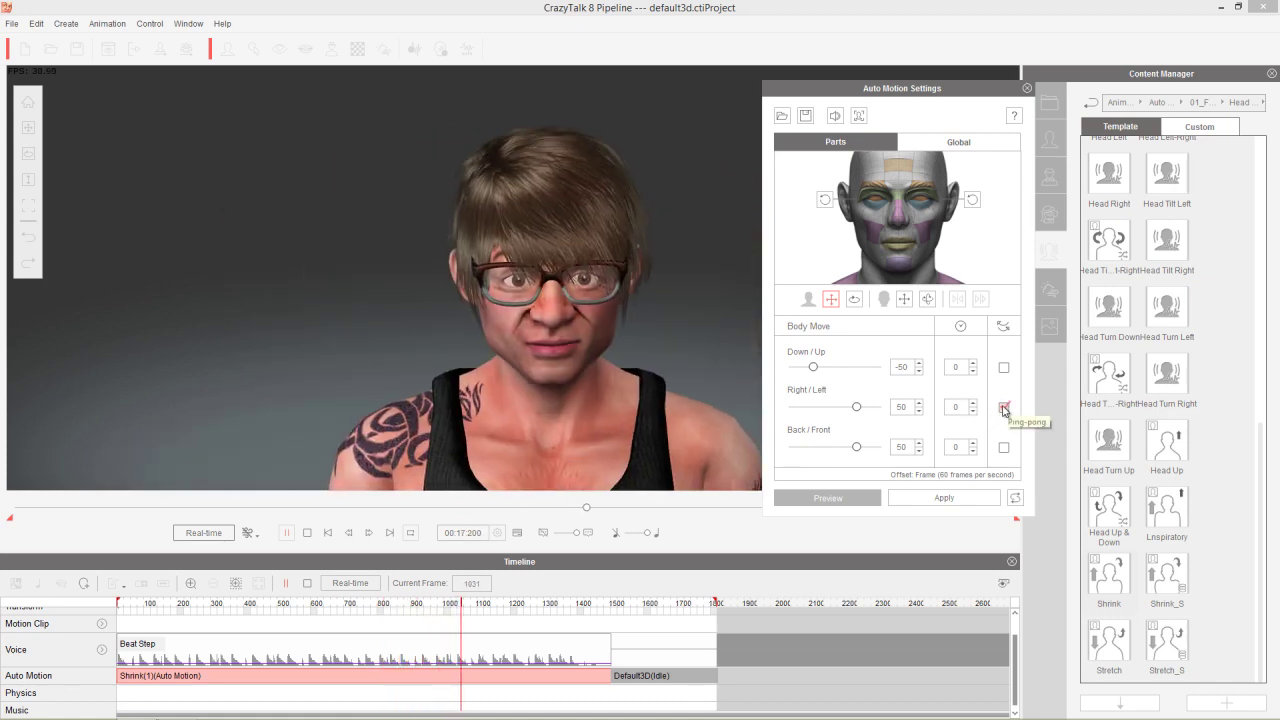
pyautogui.moveTo(856, 447); pyautogui.dragTo(847, 454)
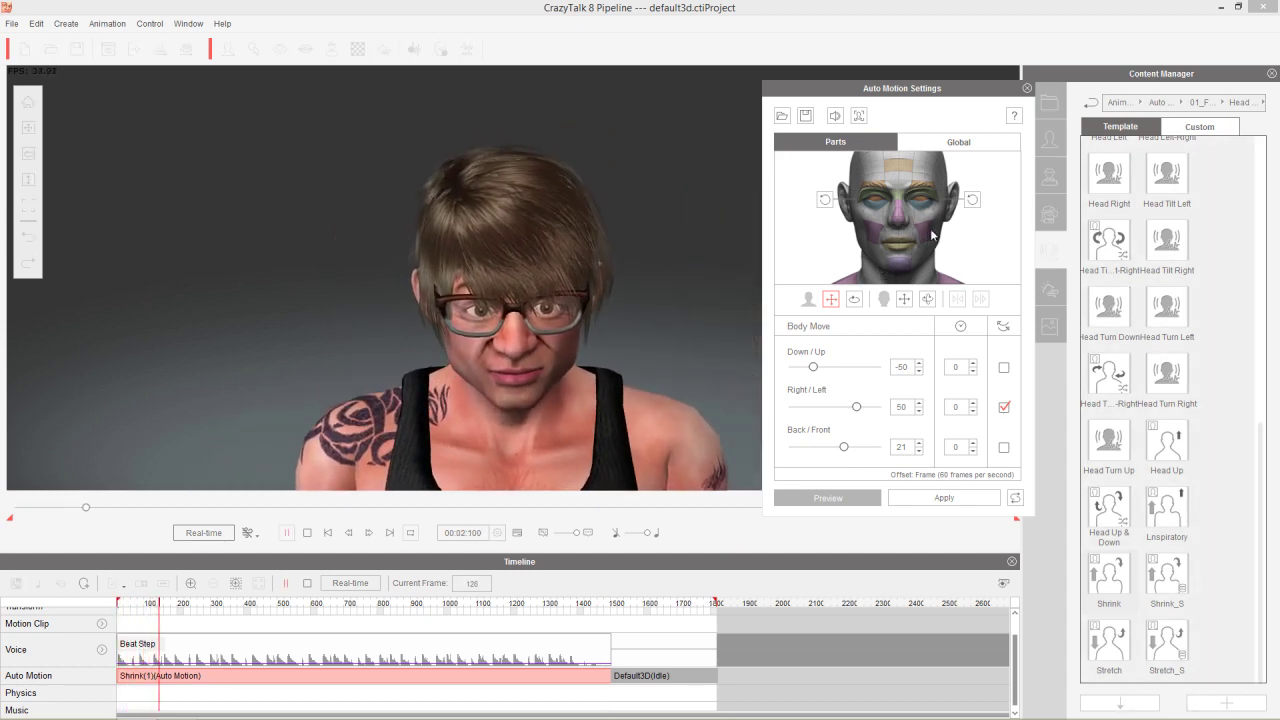
# - Set the Right/Left value of Head Rotate to 83 and enable Ping-pong for it
pyautogui.click(927, 298)
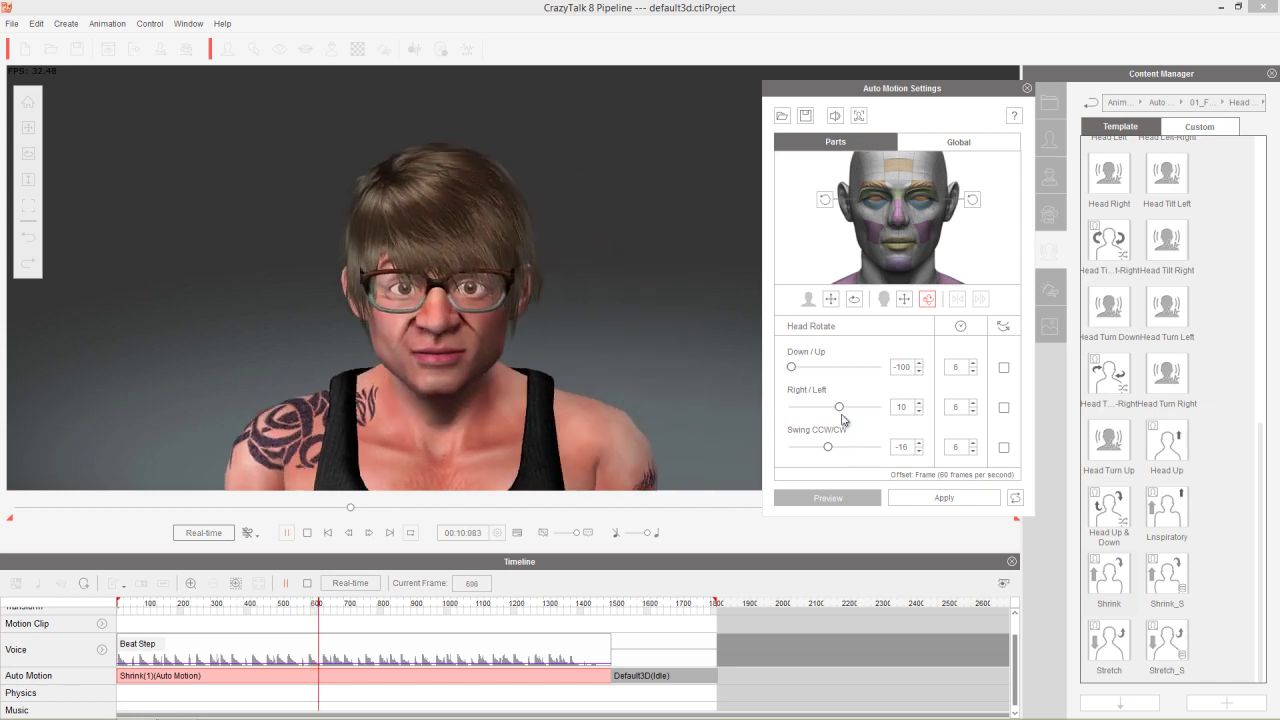
pyautogui.moveTo(840, 410); pyautogui.dragTo(872, 408)
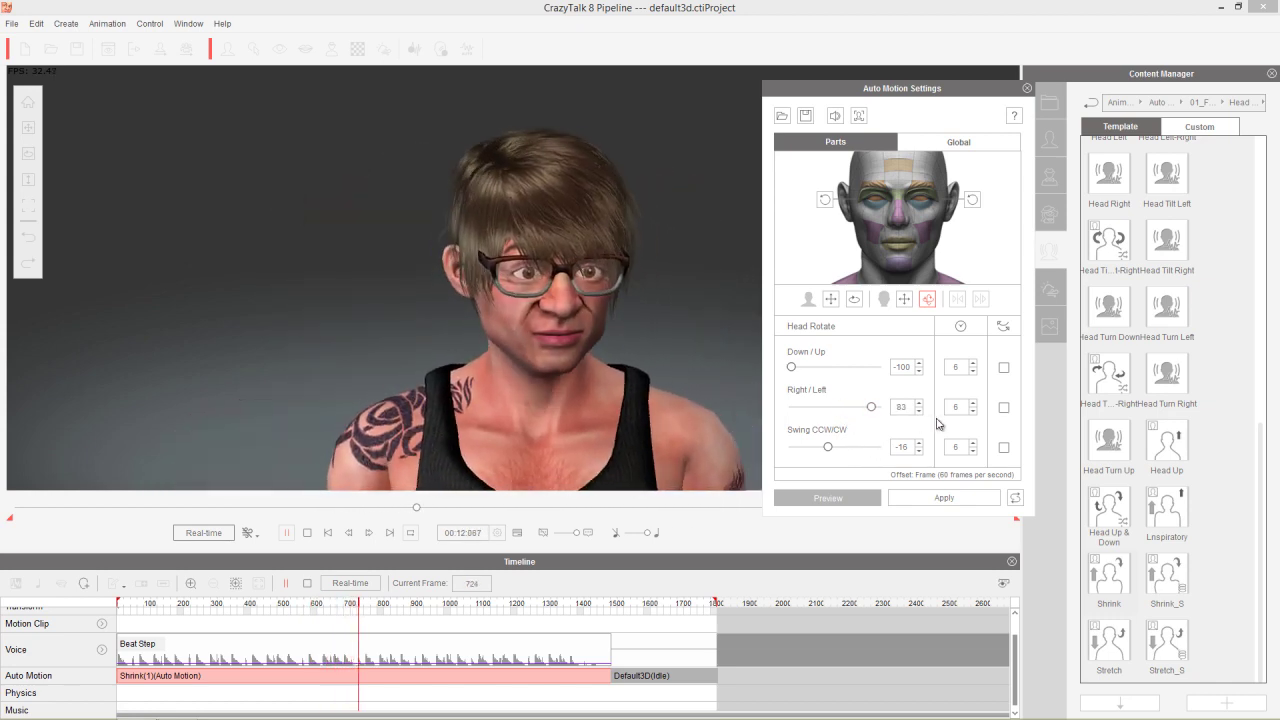
pyautogui.click(1004, 408)
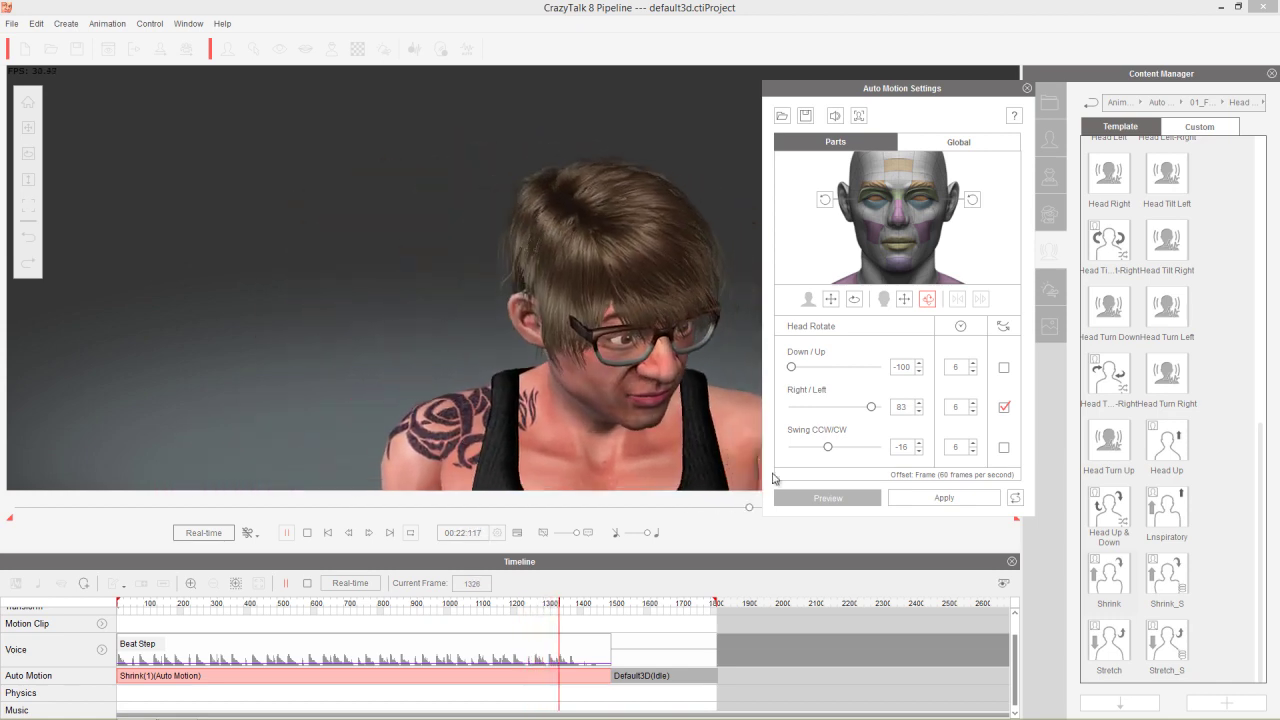
# - Stop the preview, apply the customized auto motion to the clip and close its settings
pyautogui.click(829, 498)
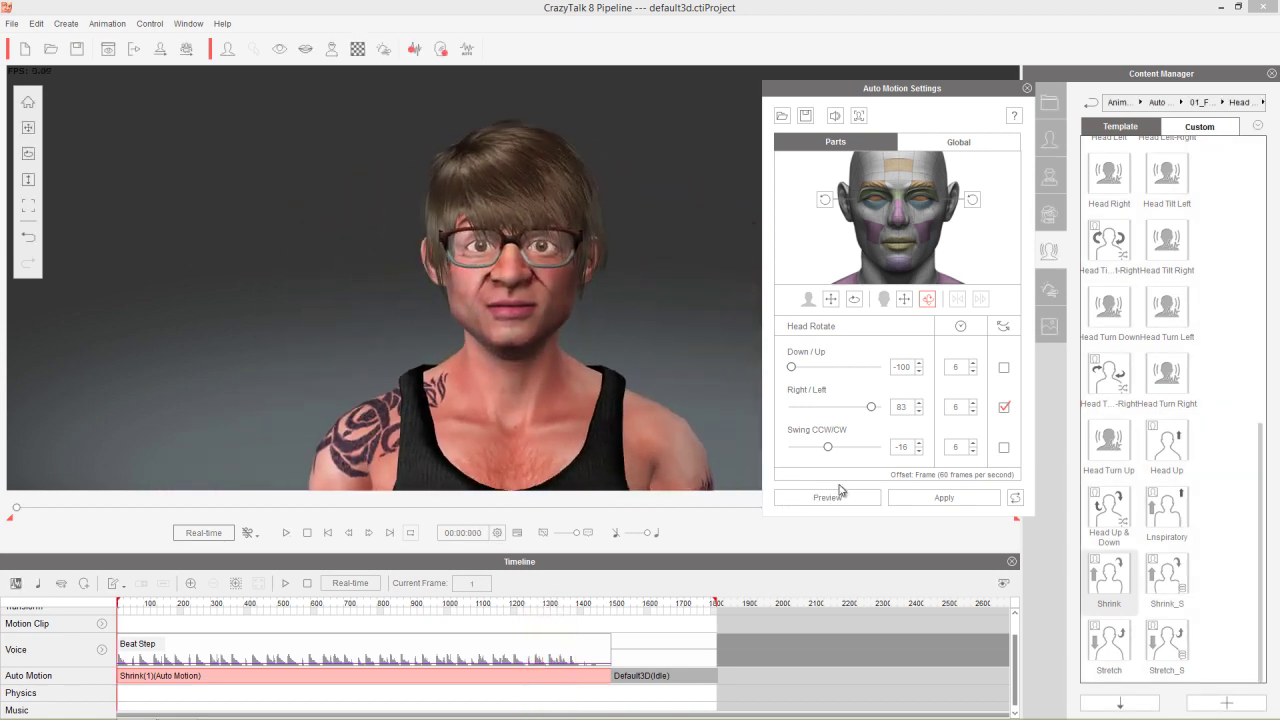
pyautogui.click(936, 498)
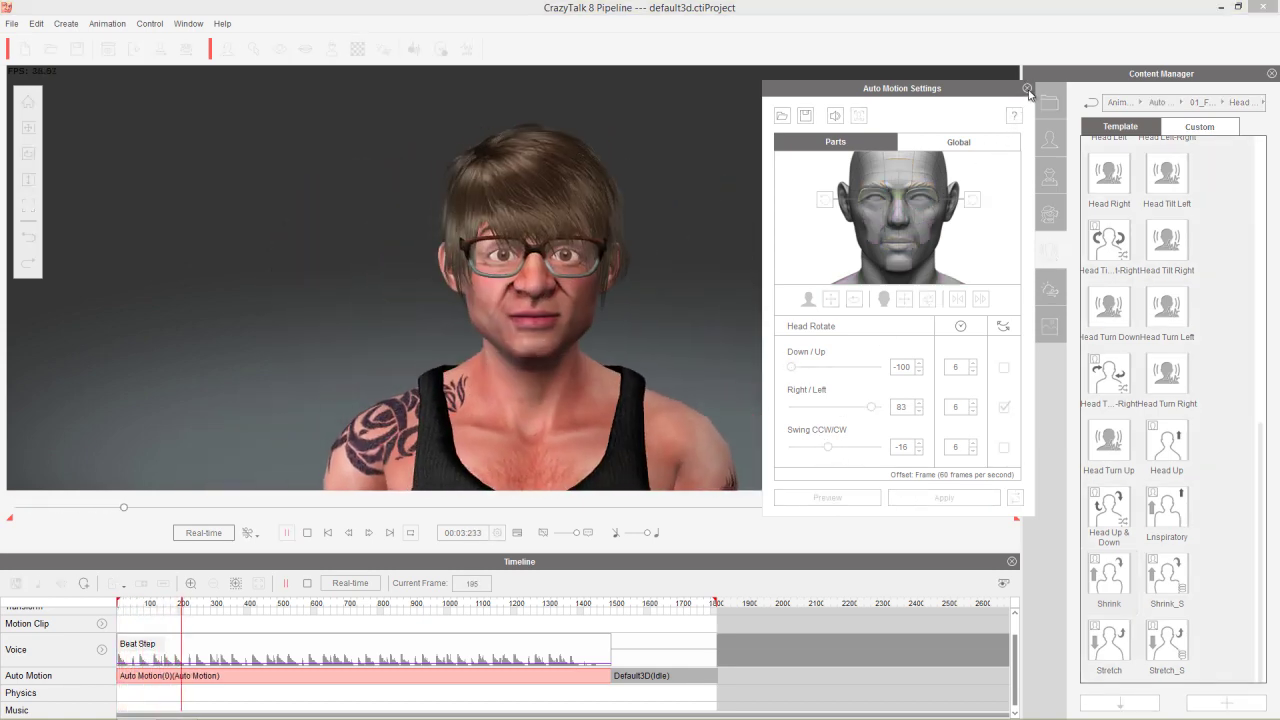
pyautogui.click(1027, 89)
pyautogui.click(1027, 89)
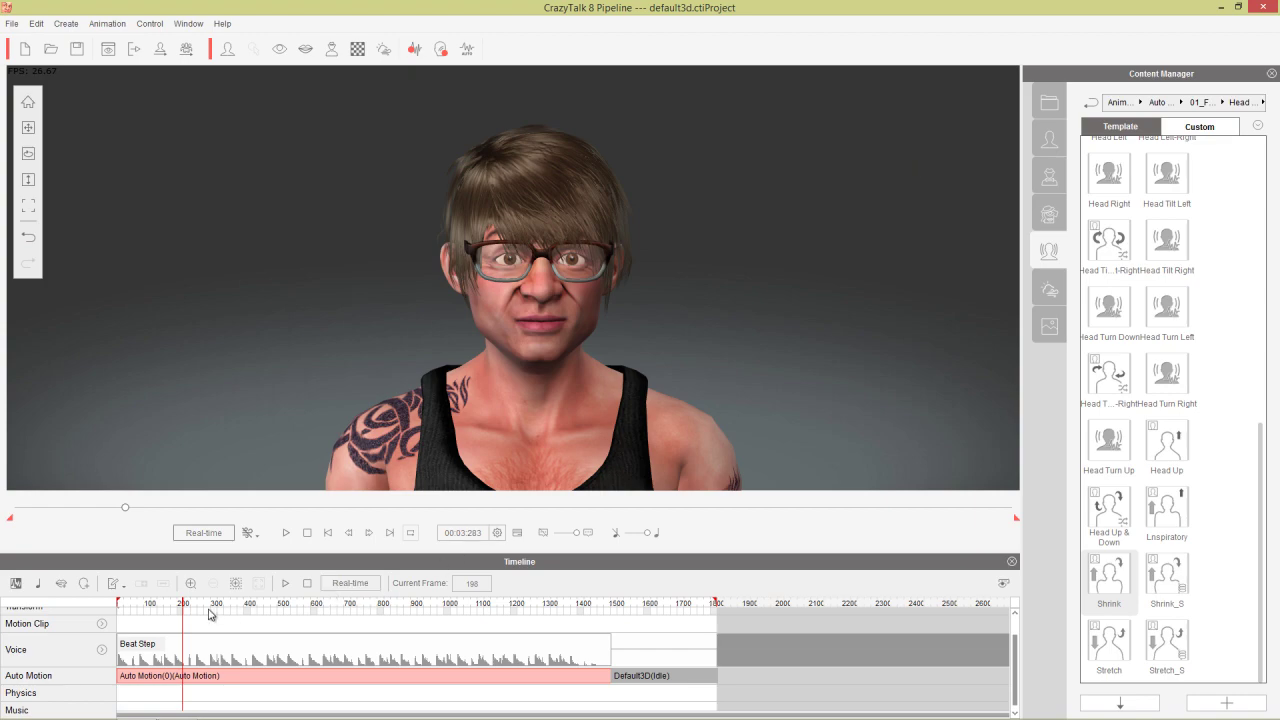
# - Key the character shifted to the right of the scene at about frame 195 and play back the movement
pyautogui.moveTo(205, 604)
pyautogui.mouseDown()
pyautogui.moveTo(120, 603)
pyautogui.moveTo(183, 605)
pyautogui.mouseUp()
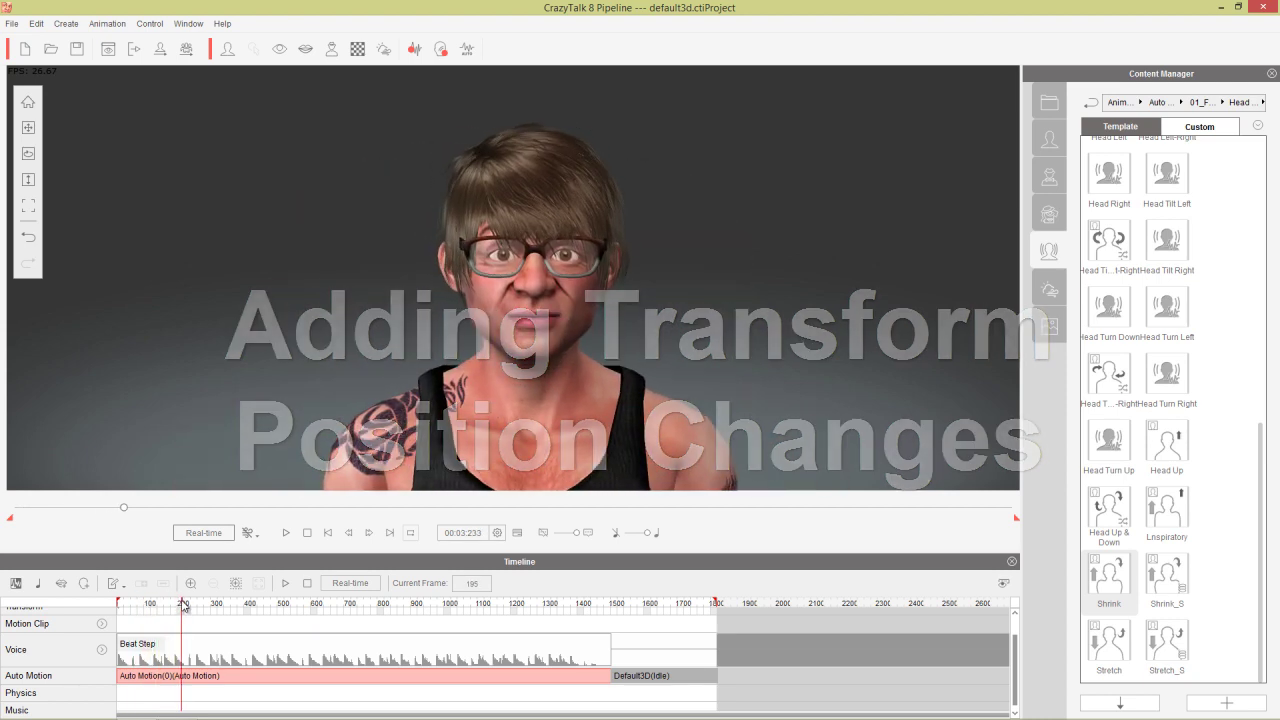
pyautogui.scroll(1, 209, 634)
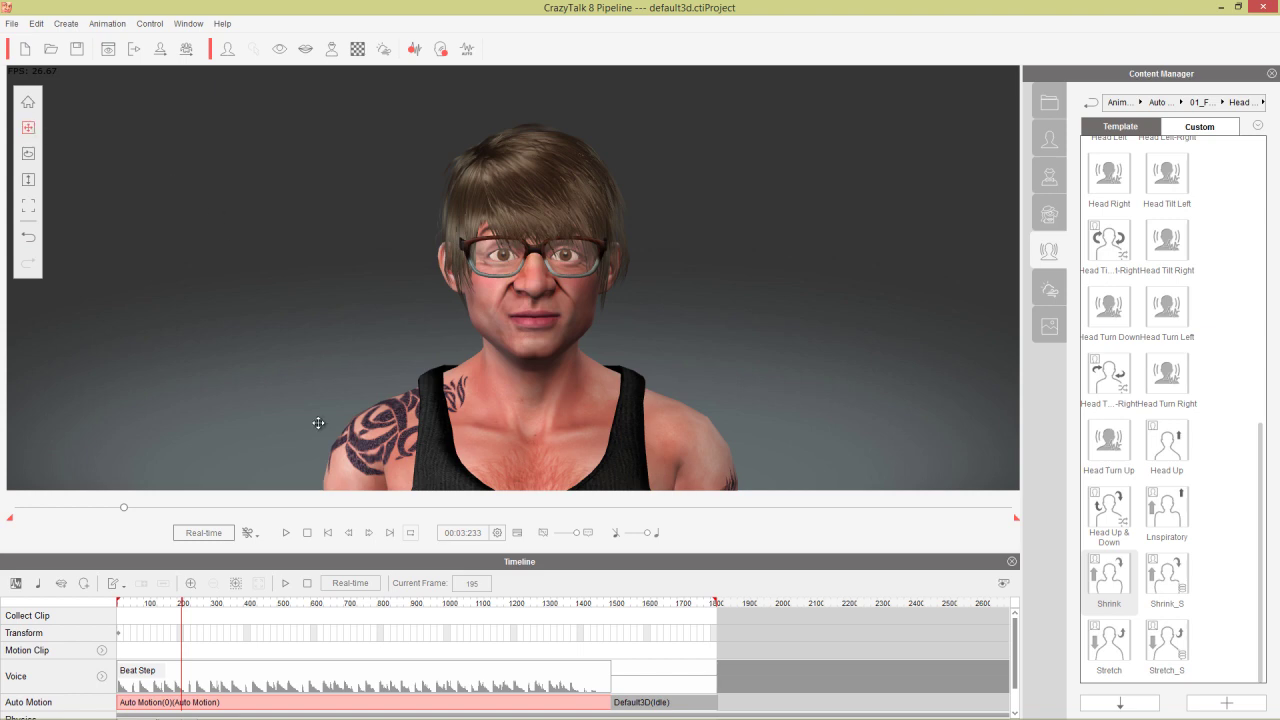
pyautogui.moveTo(503, 409); pyautogui.dragTo(659, 405)
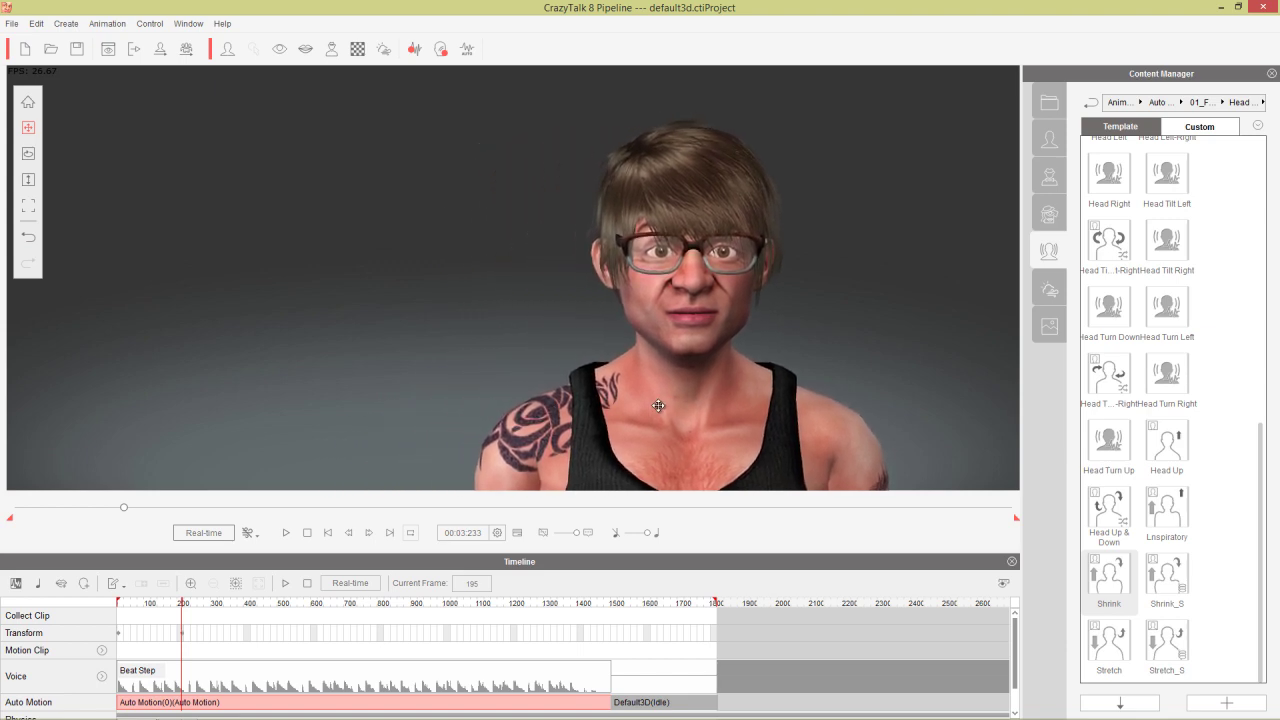
pyautogui.moveTo(157, 609); pyautogui.dragTo(107, 611)
pyautogui.press('space')
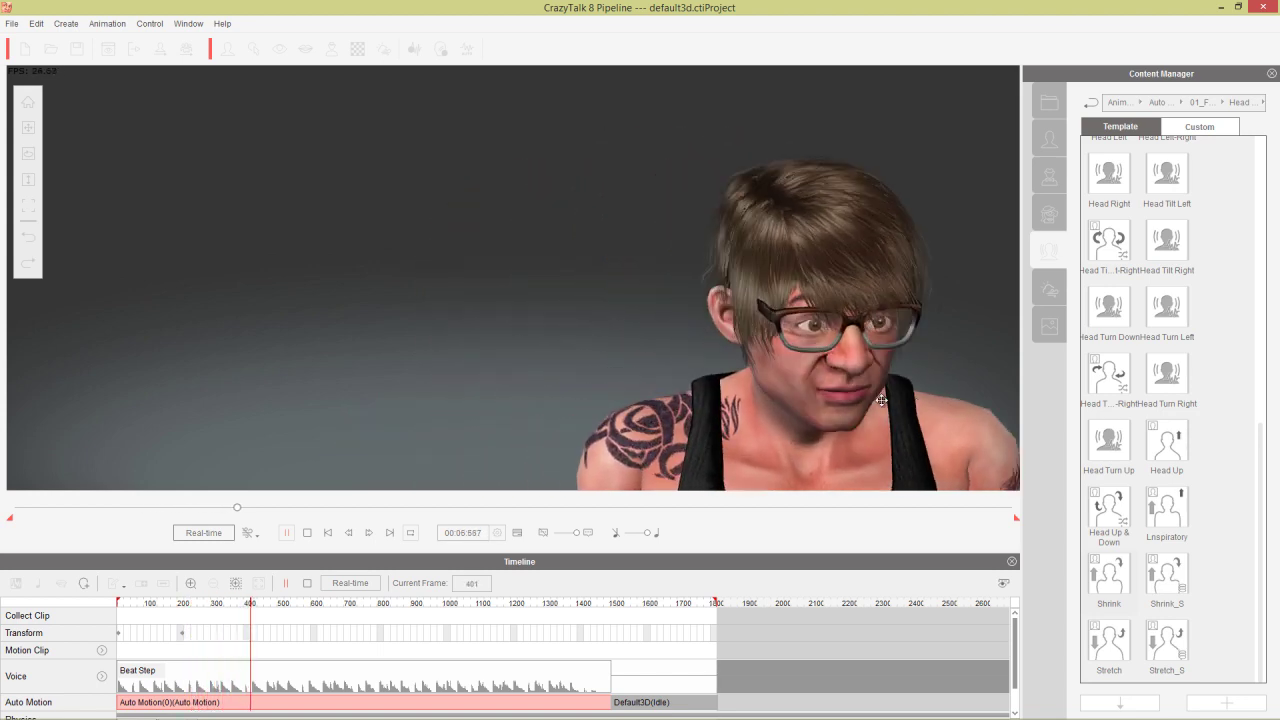
pyautogui.click(285, 583)
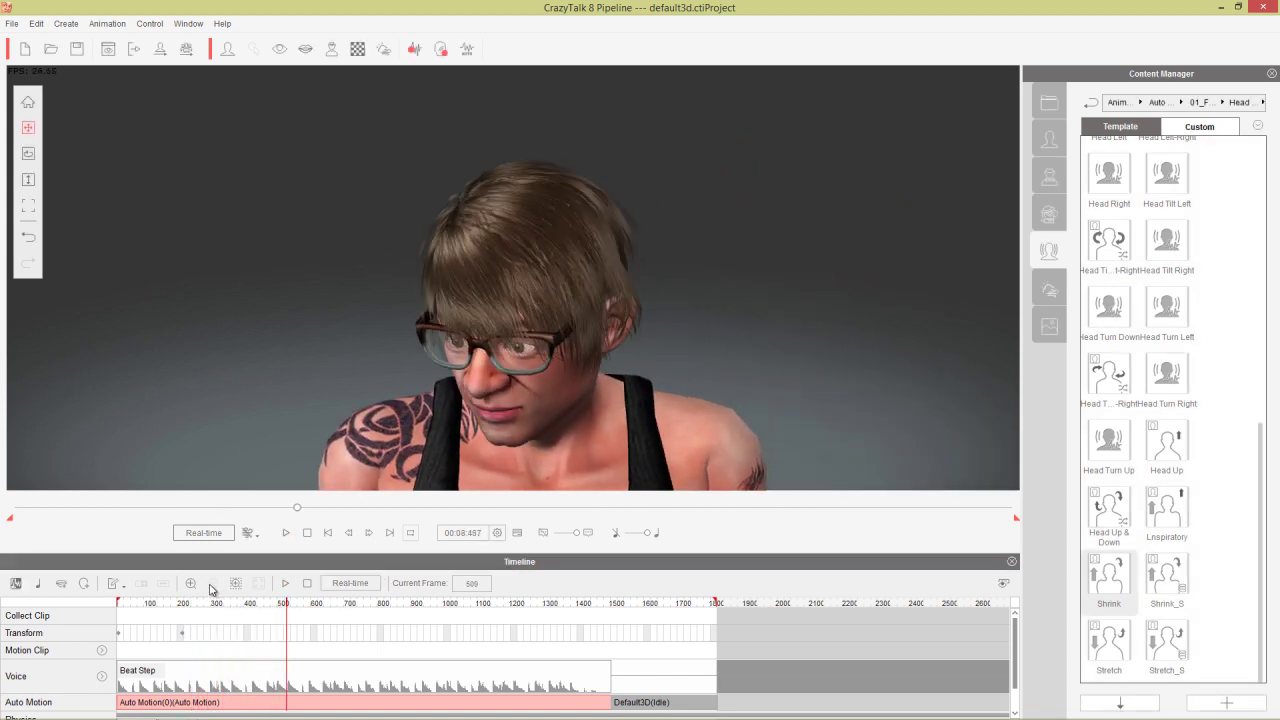
# - Key the character at the far left of the scene at about frame 387 and play the sequence from the start
pyautogui.click(248, 607)
pyautogui.moveTo(648, 424); pyautogui.dragTo(183, 428)
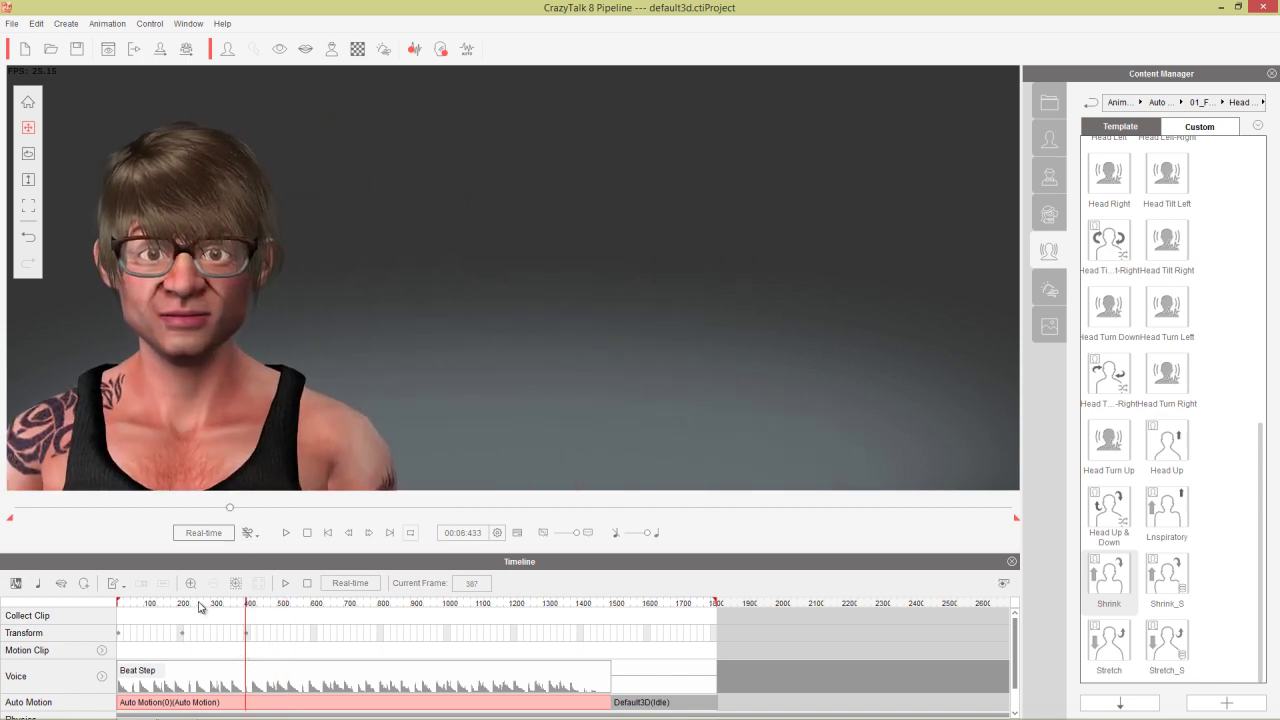
pyautogui.click(118, 606)
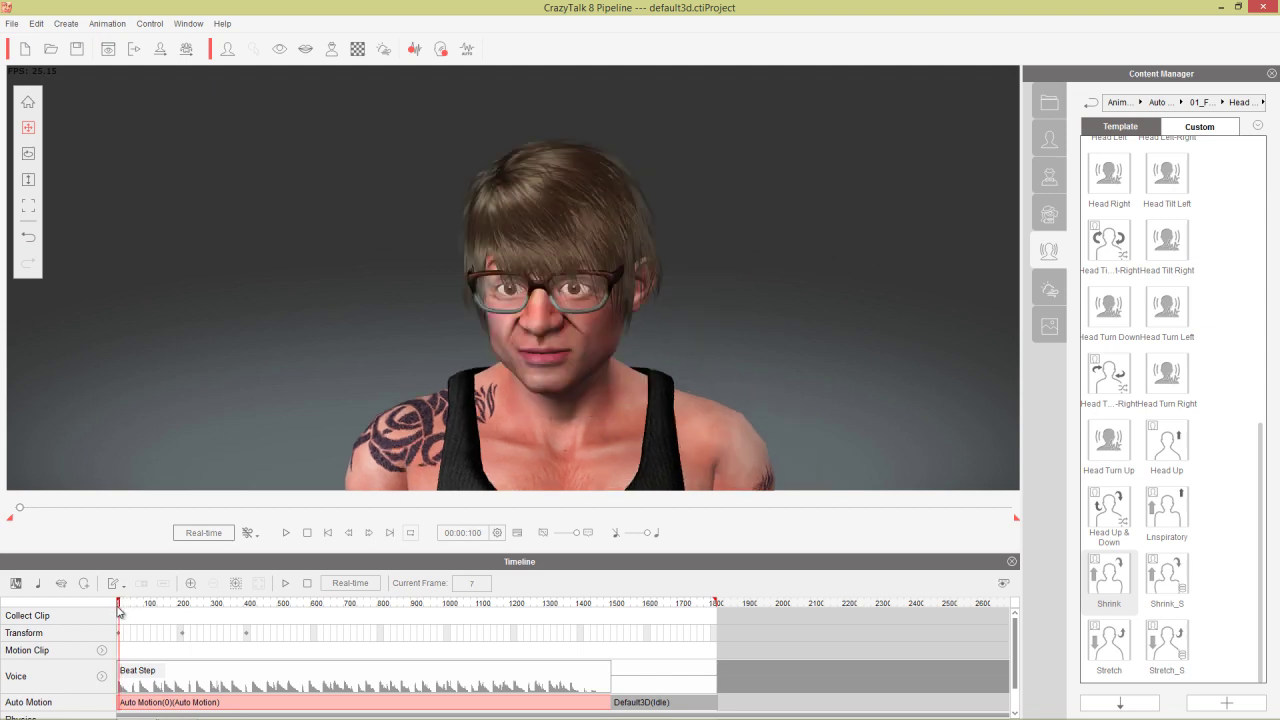
pyautogui.press('space')
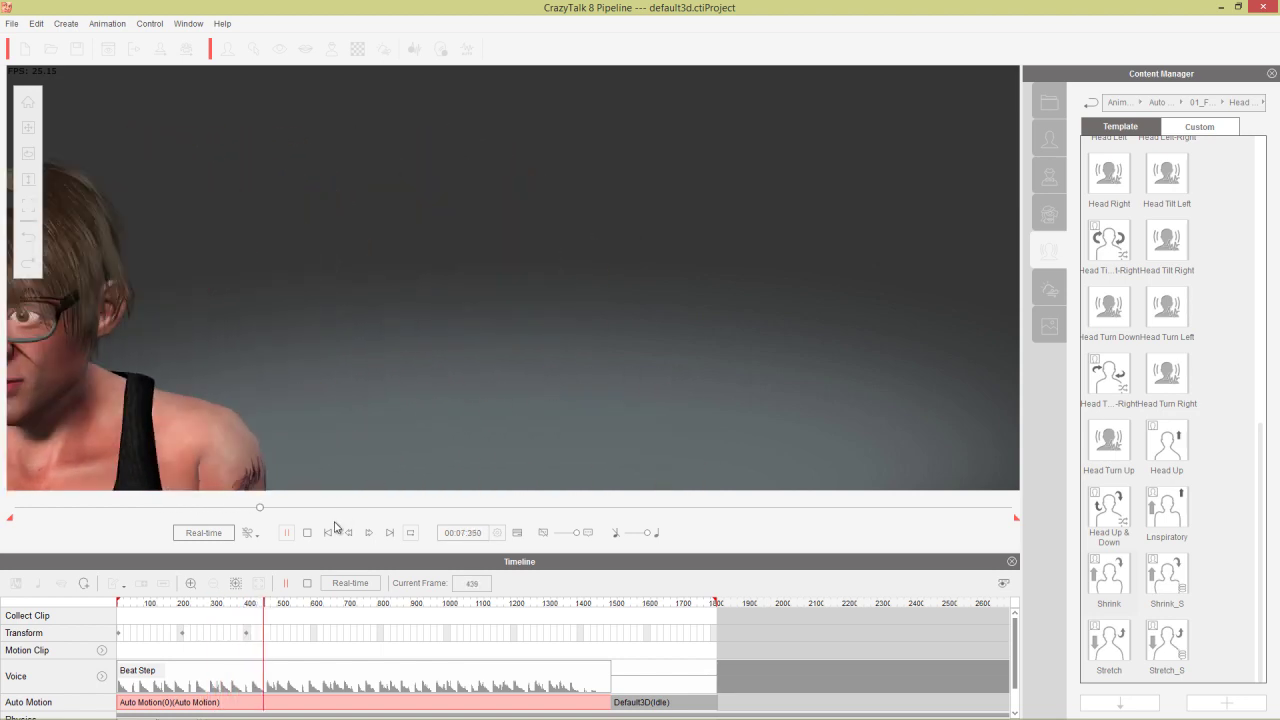
pyautogui.click(285, 583)
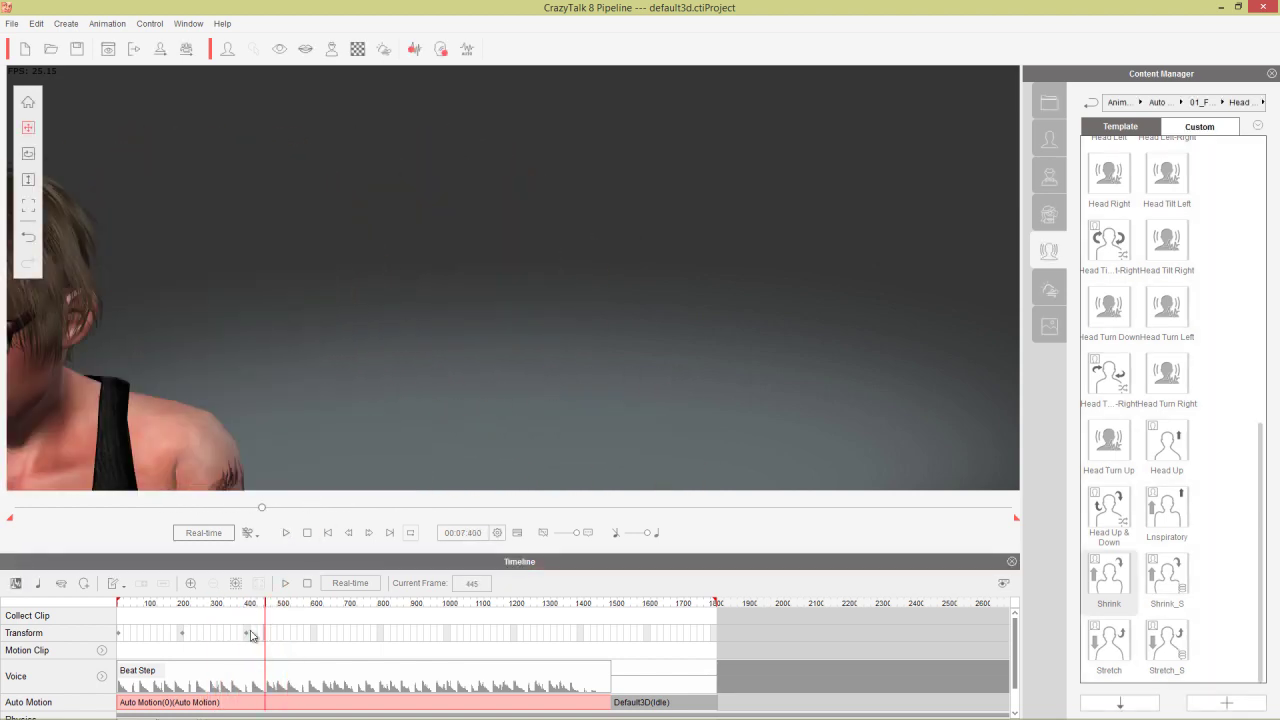
# - Remove the two position keys at about frames 195 and 387 from the Transform track
pyautogui.click(175, 637)
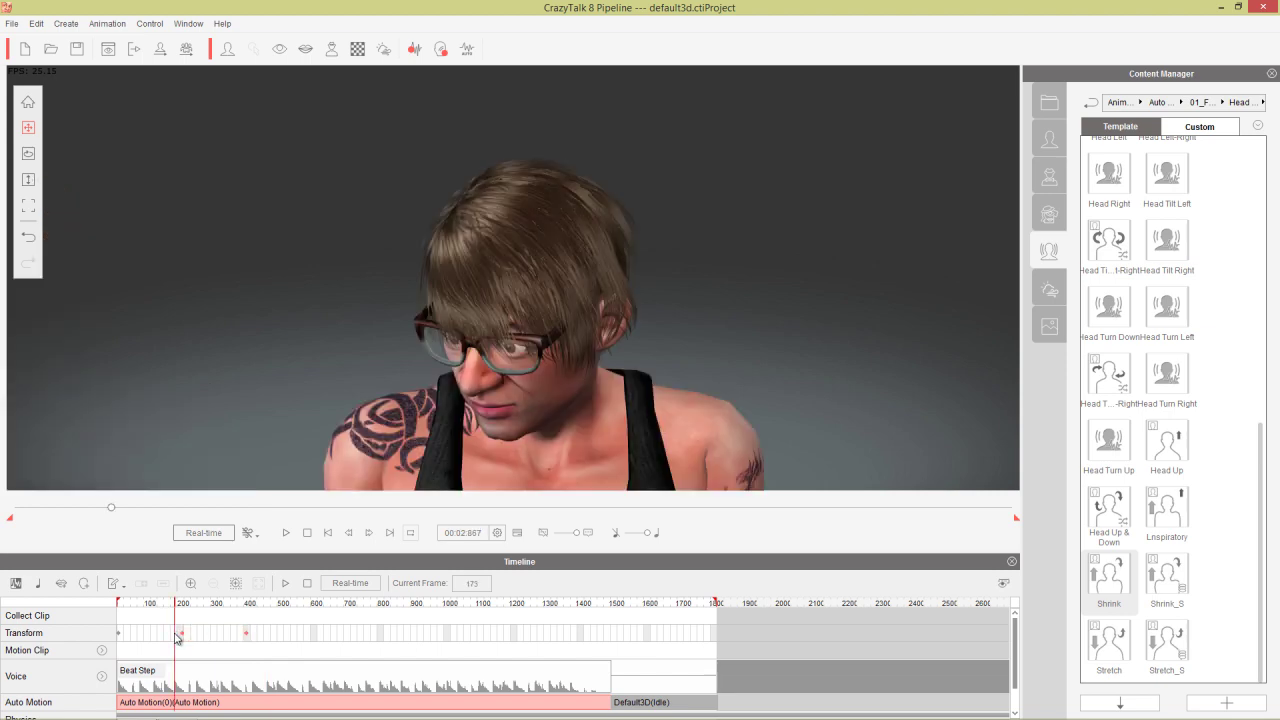
pyautogui.hotkey('ctrl', 'z')
# - At frame 1, recenter the character in the scene and scale it down so more of the torso shows
pyautogui.moveTo(155, 607); pyautogui.dragTo(97, 612)
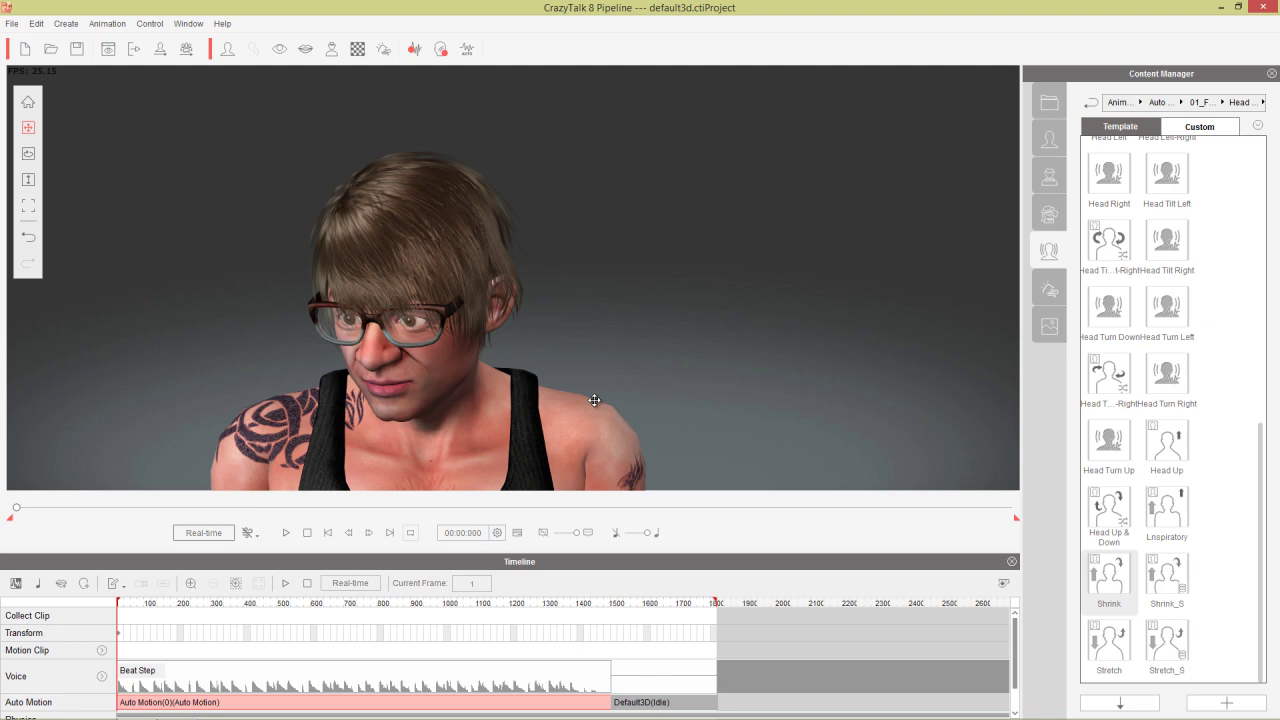
pyautogui.moveTo(499, 399); pyautogui.dragTo(560, 379)
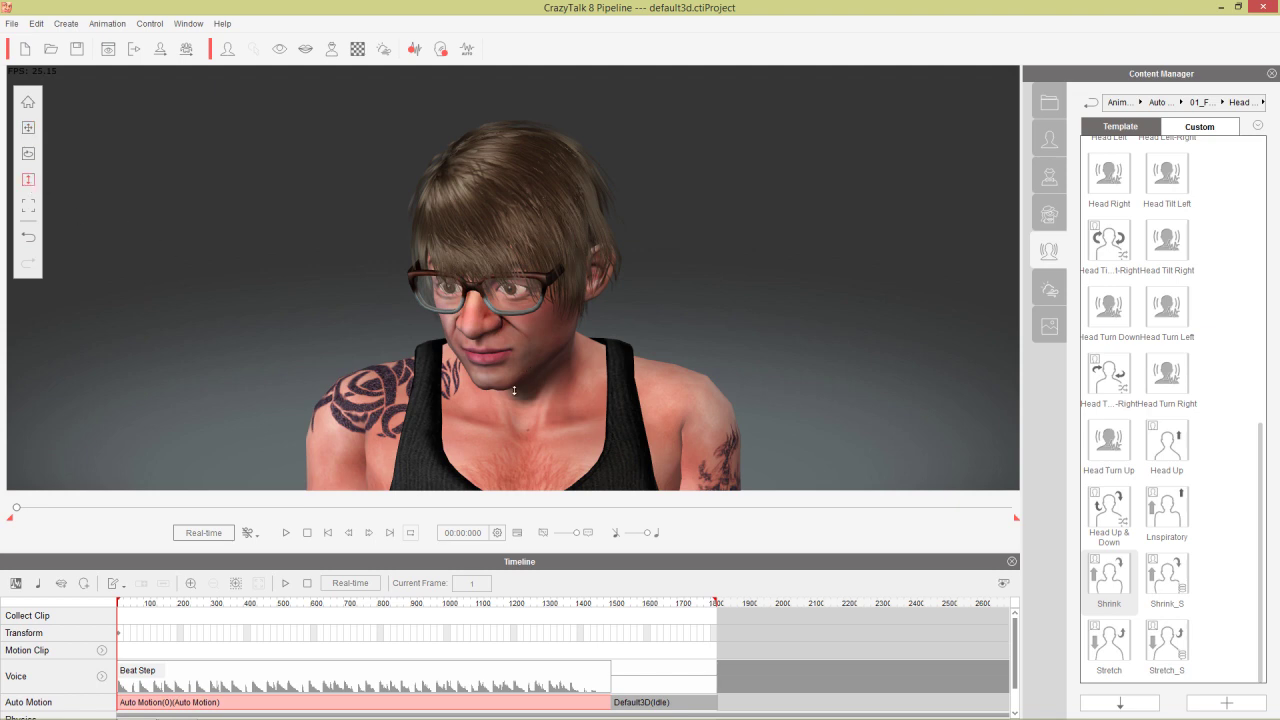
pyautogui.moveTo(514, 390); pyautogui.dragTo(523, 444)
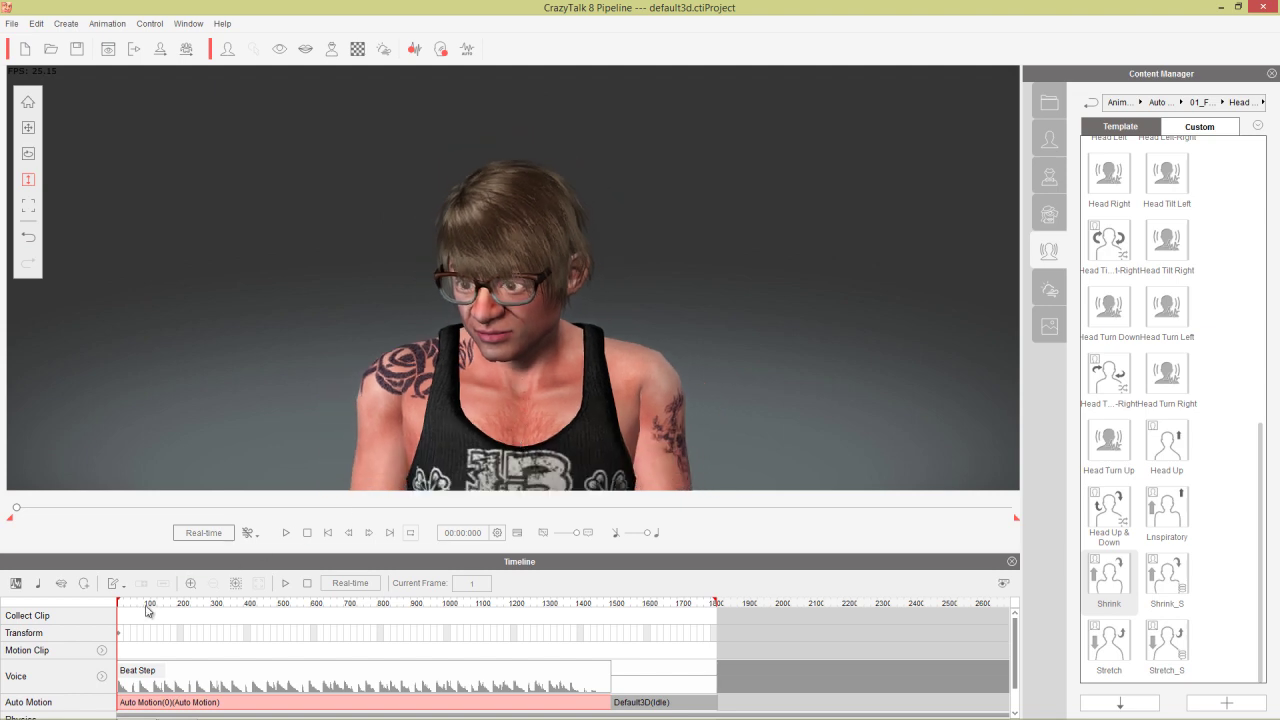
# - Key the character enlarged to a close-up at frame 215 and play back the size transition
pyautogui.moveTo(147, 610); pyautogui.dragTo(188, 604)
pyautogui.moveTo(556, 414); pyautogui.dragTo(552, 348)
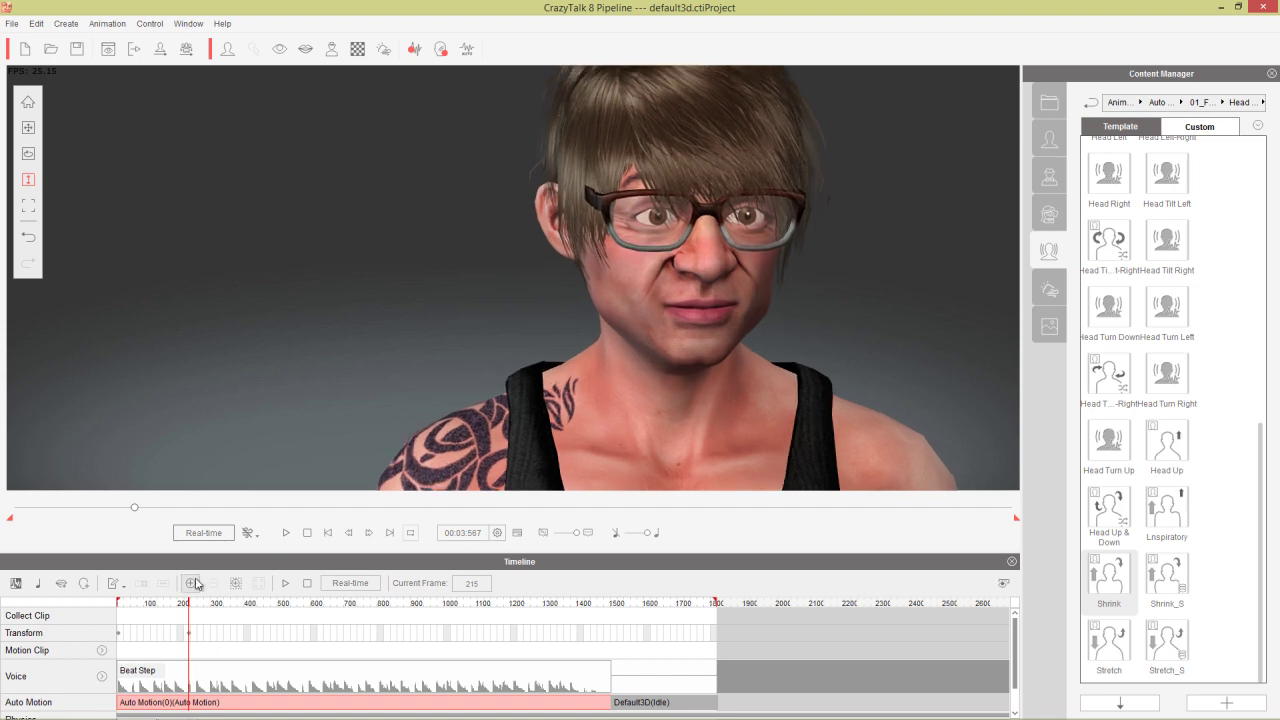
pyautogui.click(174, 606)
pyautogui.press('space')
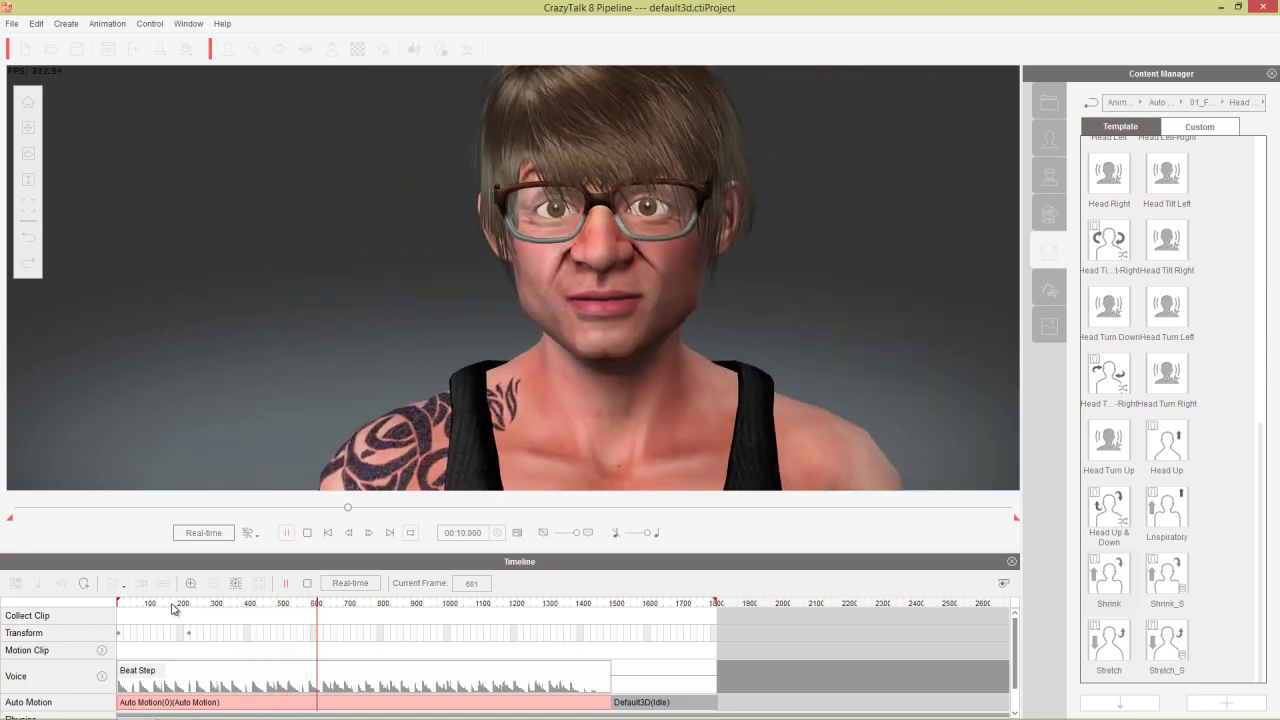
pyautogui.press('space')
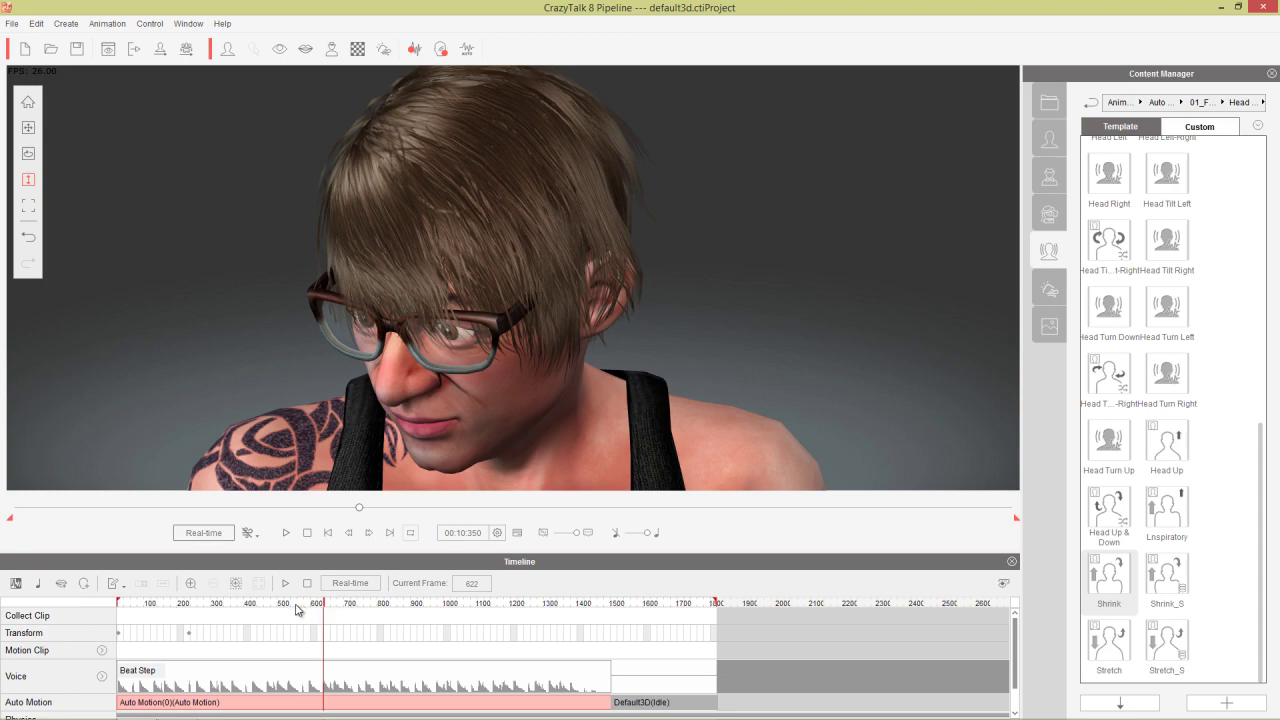
# - Move the close-up key on the Transform track to about frame 291 to lengthen the transition
pyautogui.moveTo(296, 605); pyautogui.dragTo(115, 605)
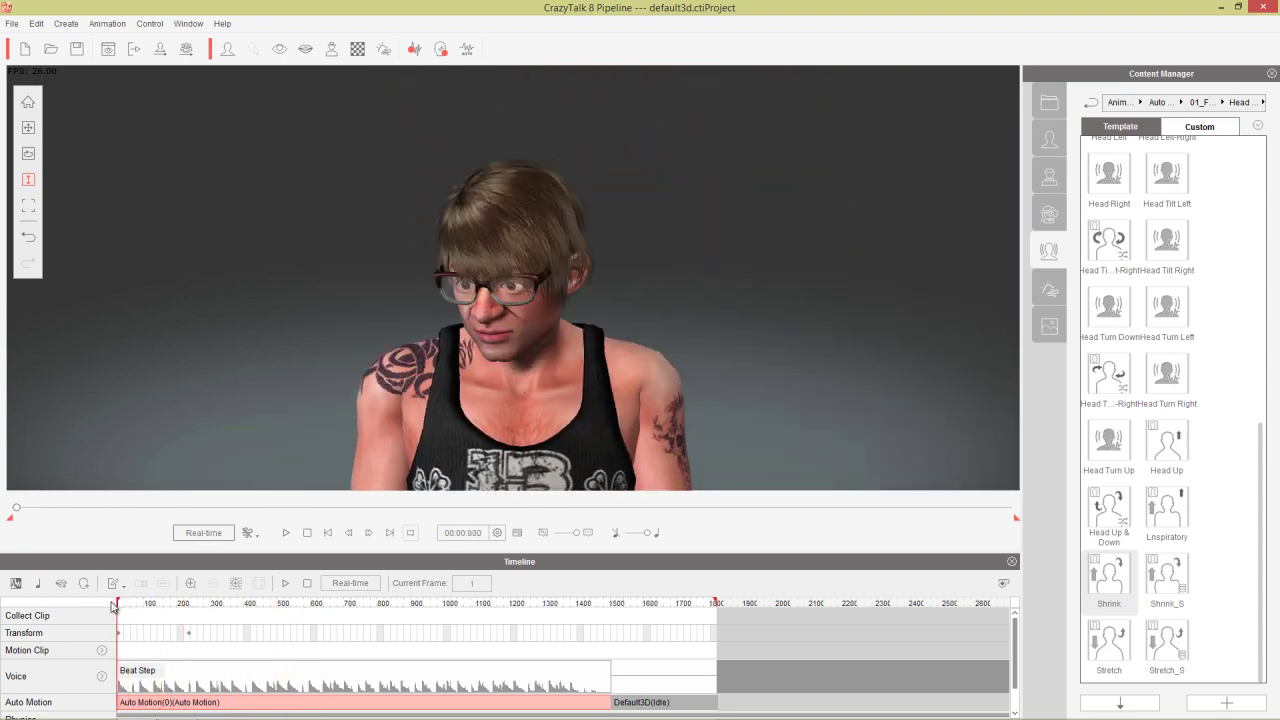
pyautogui.moveTo(184, 633); pyautogui.dragTo(215, 637)
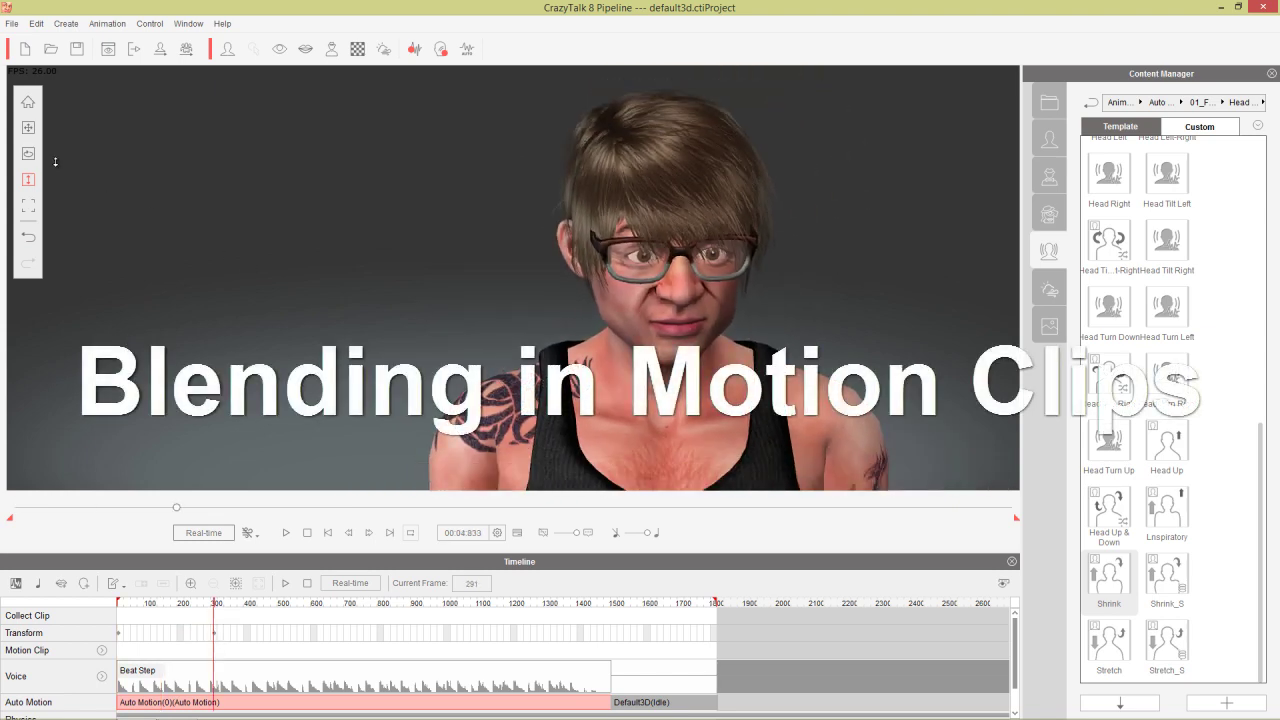
# - Move the character toward the left side of the scene, with the timeline at frame 1
pyautogui.moveTo(660, 301); pyautogui.dragTo(535, 302)
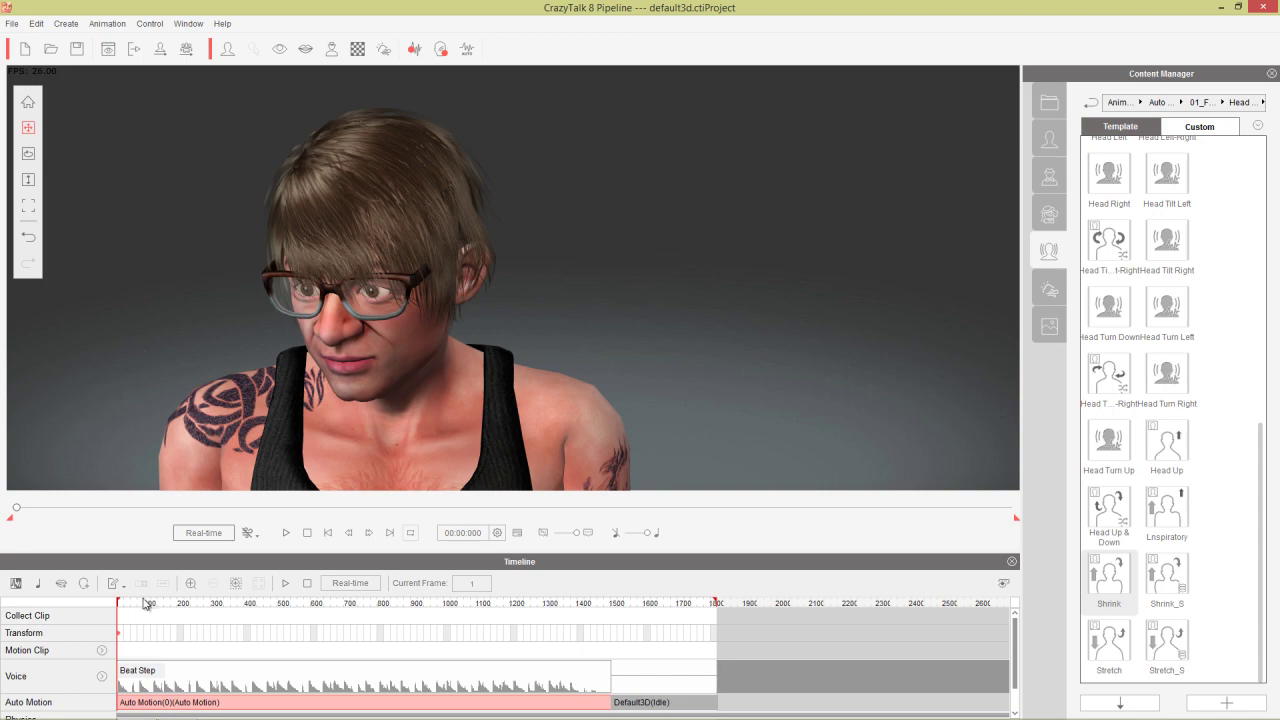
pyautogui.moveTo(145, 603); pyautogui.dragTo(117, 603)
# - Load the Enjoy motion clip from the Auto Motion Blend folder into the global Auto Motion settings
pyautogui.click(467, 50)
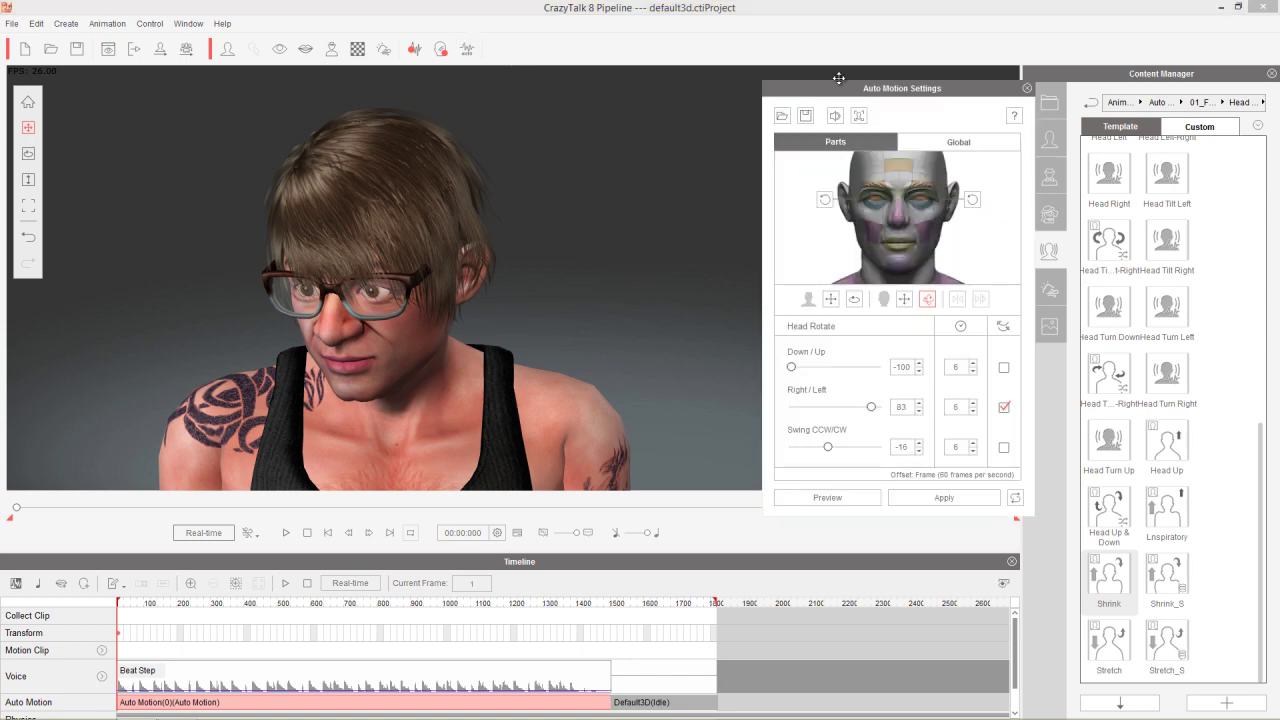
pyautogui.click(955, 141)
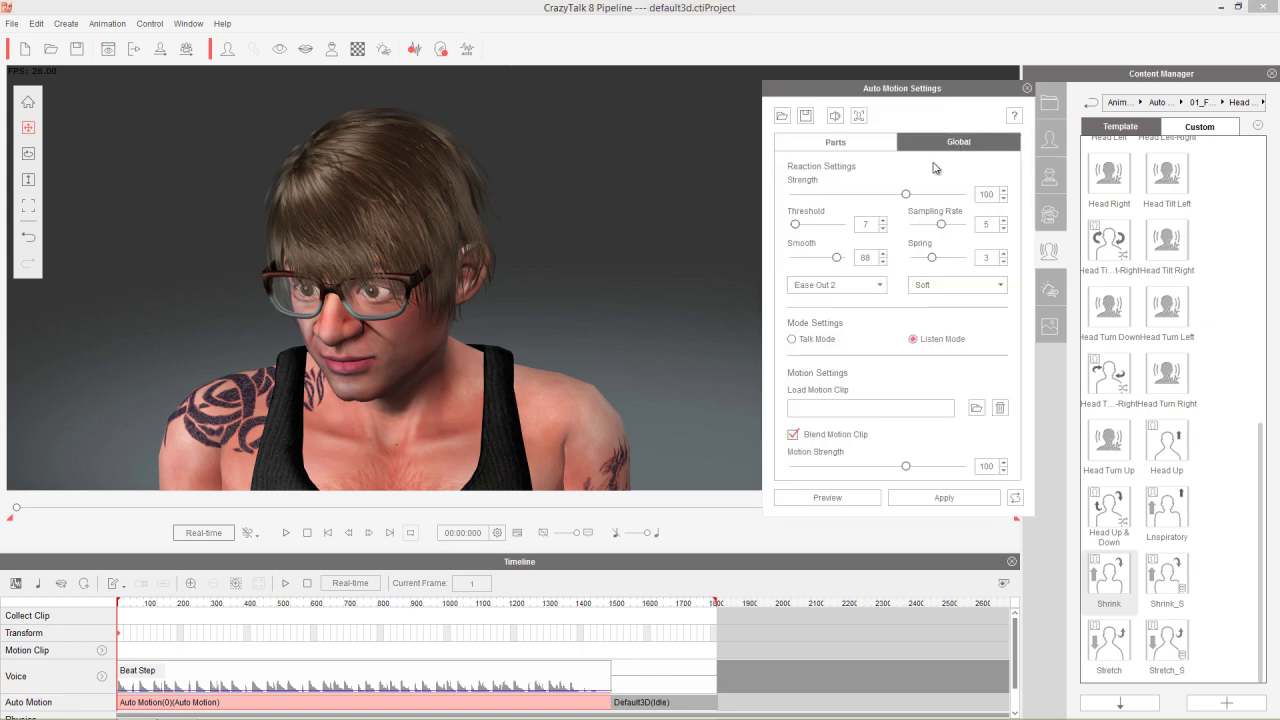
pyautogui.click(977, 408)
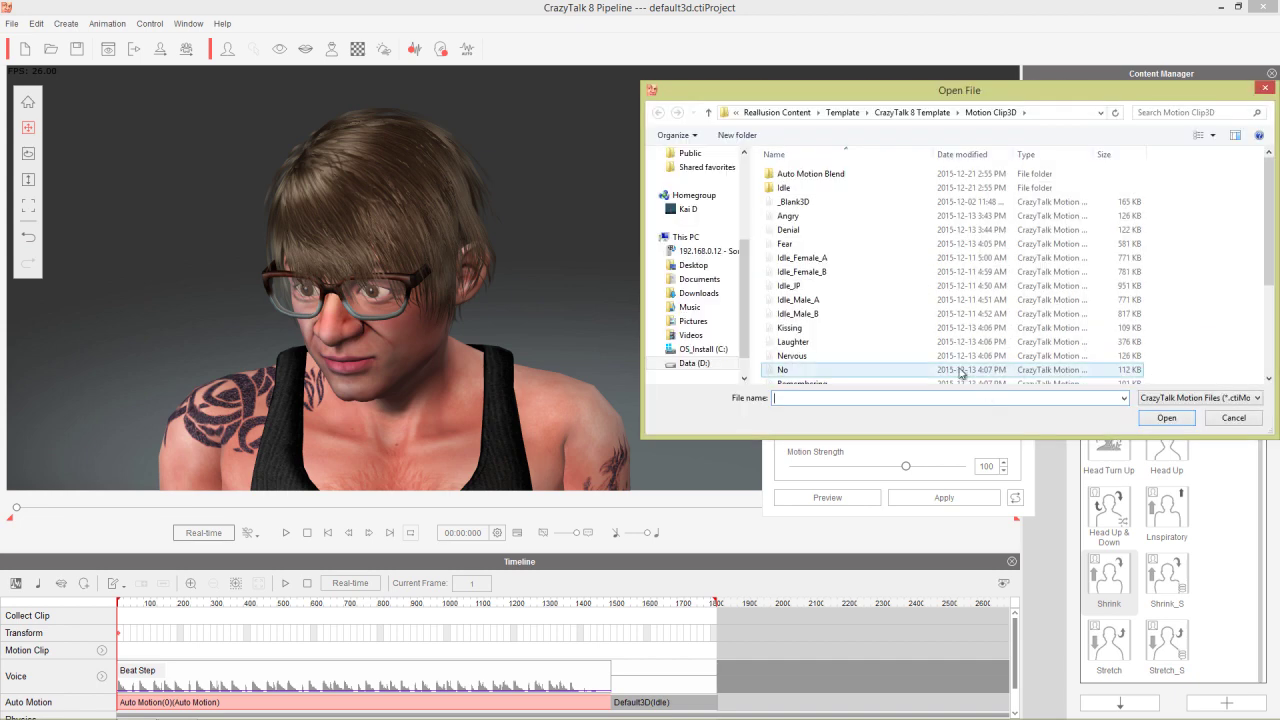
pyautogui.click(819, 314)
pyautogui.scroll(-4, 830, 320)
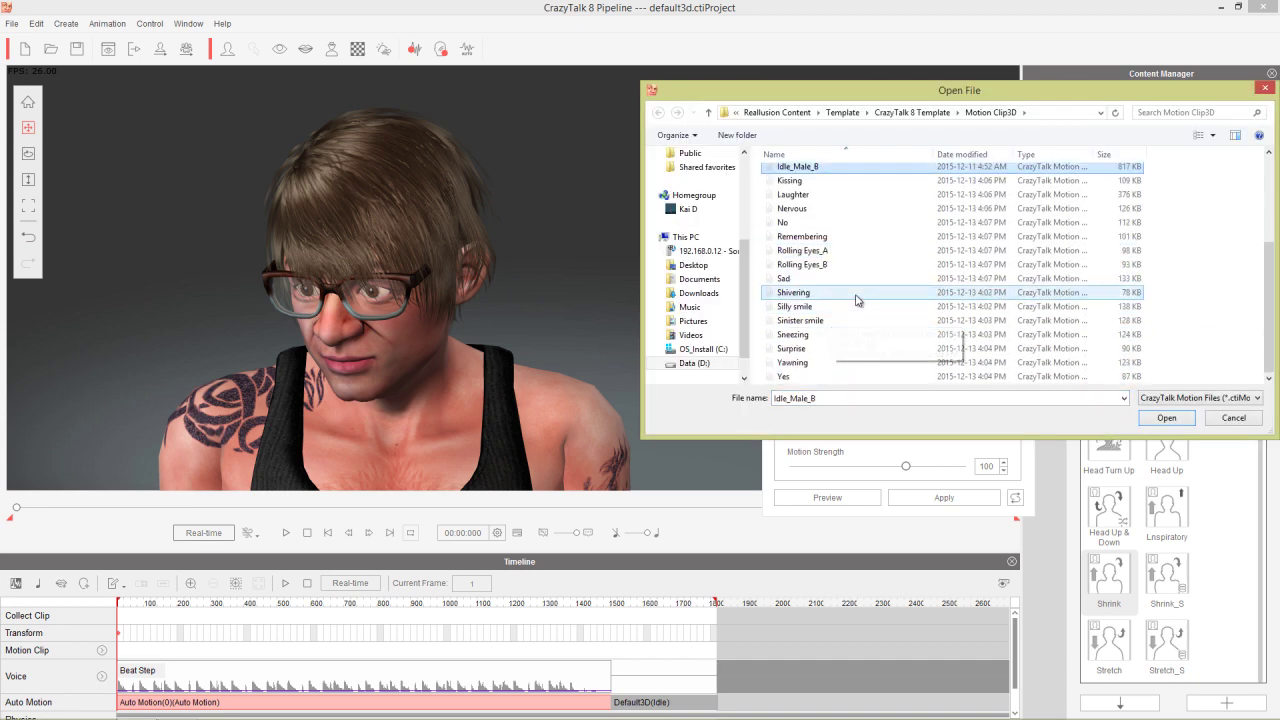
pyautogui.scroll(4, 878, 303)
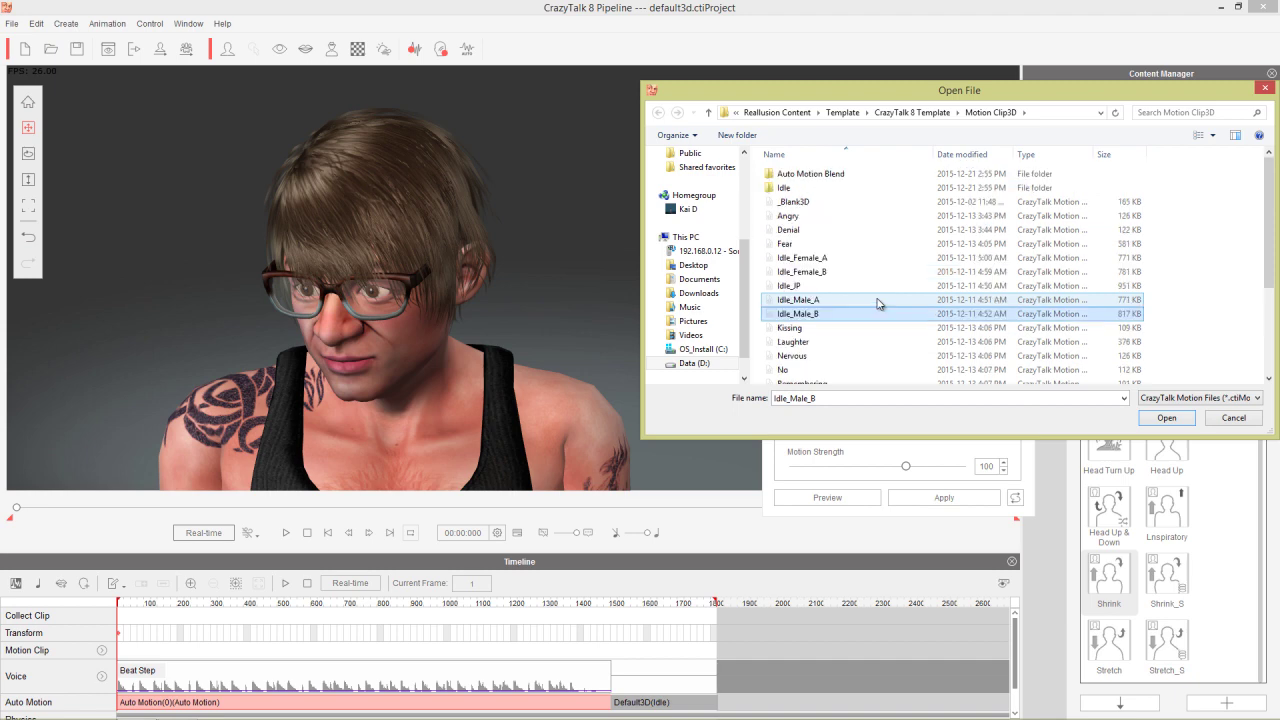
pyautogui.doubleClick(831, 175)
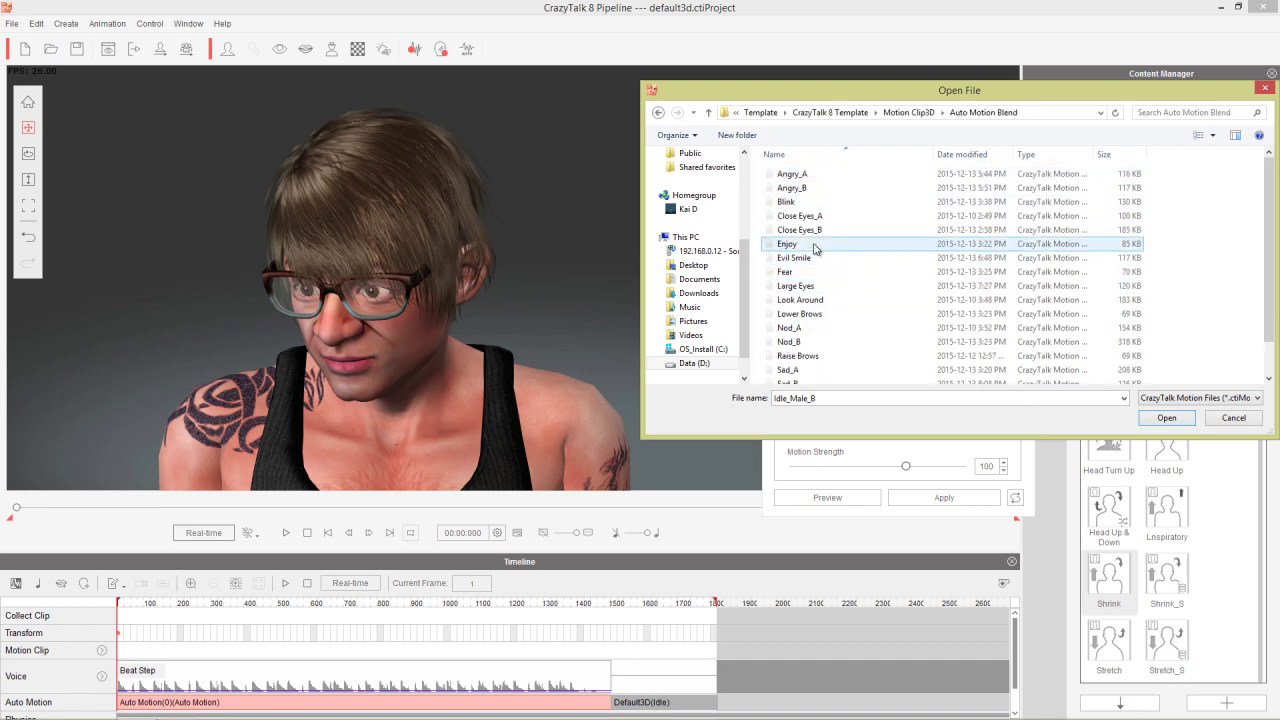
pyautogui.click(821, 354)
pyautogui.scroll(-1, 843, 285)
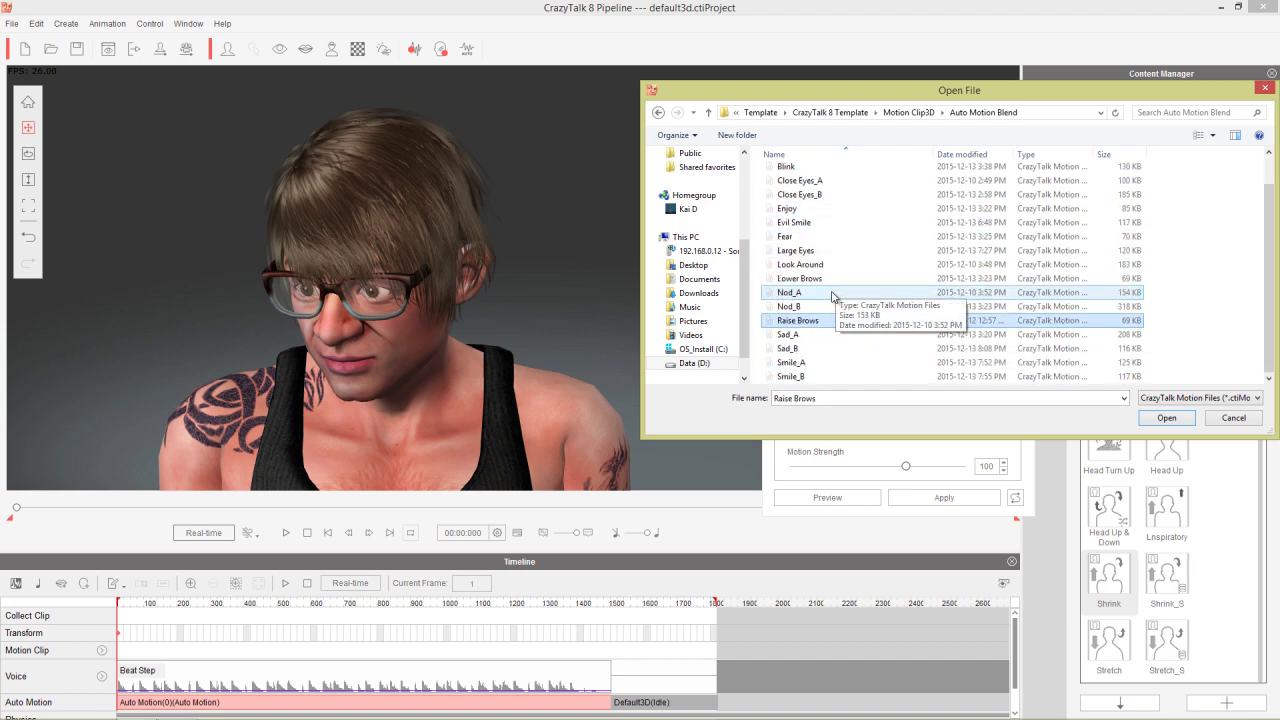
pyautogui.scroll(1, 830, 298)
pyautogui.doubleClick(826, 244)
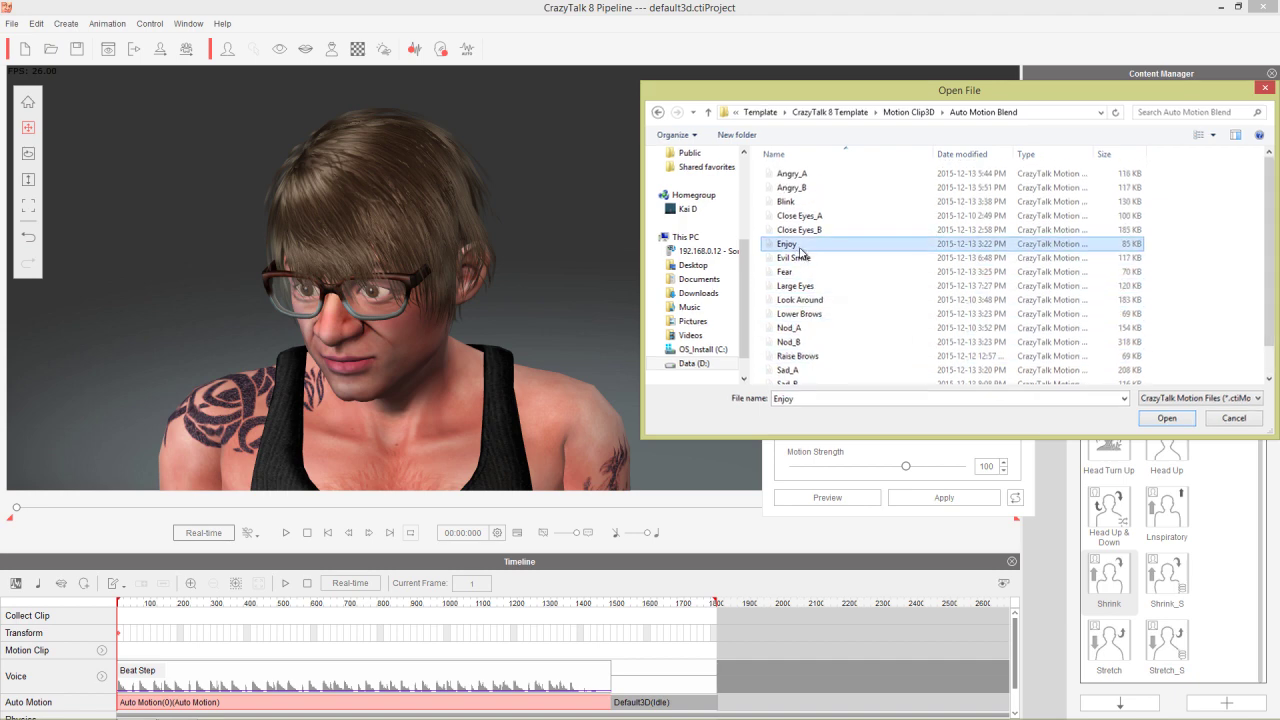
# - Preview the blended motion while setting Smooth to 100 and Spring to 2, and open the easing options
pyautogui.click(840, 497)
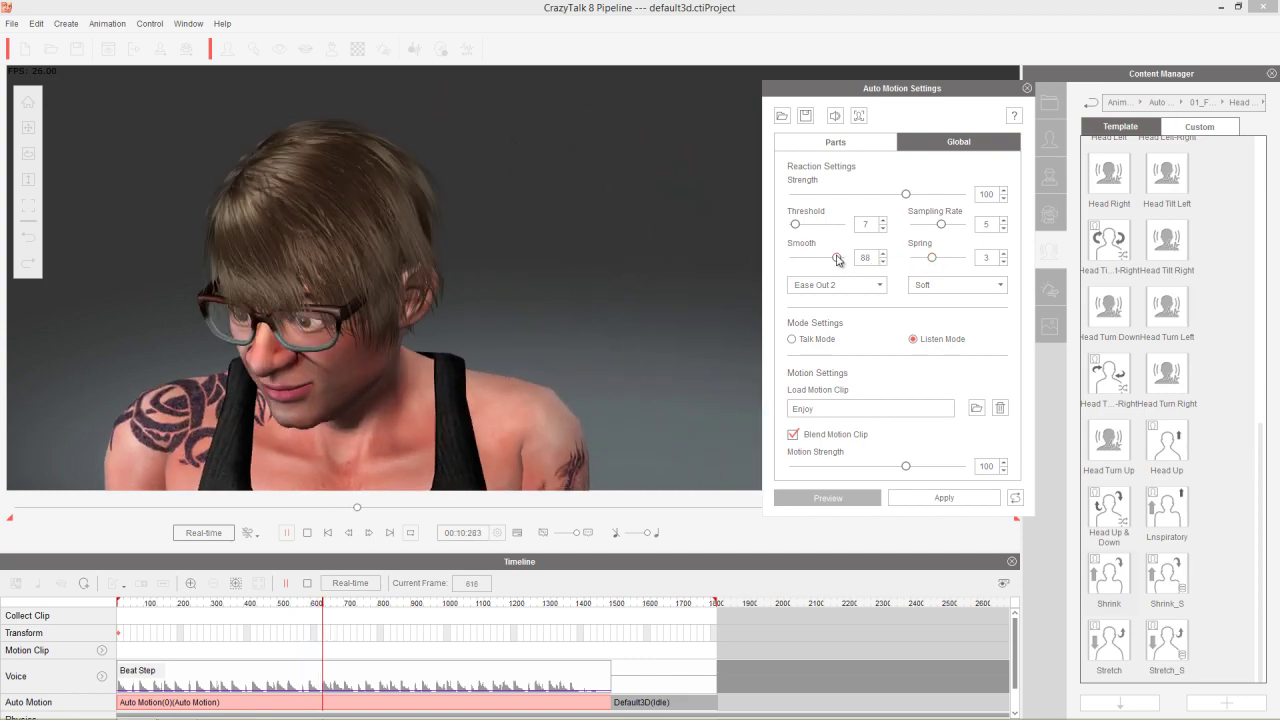
pyautogui.moveTo(838, 258); pyautogui.dragTo(857, 256)
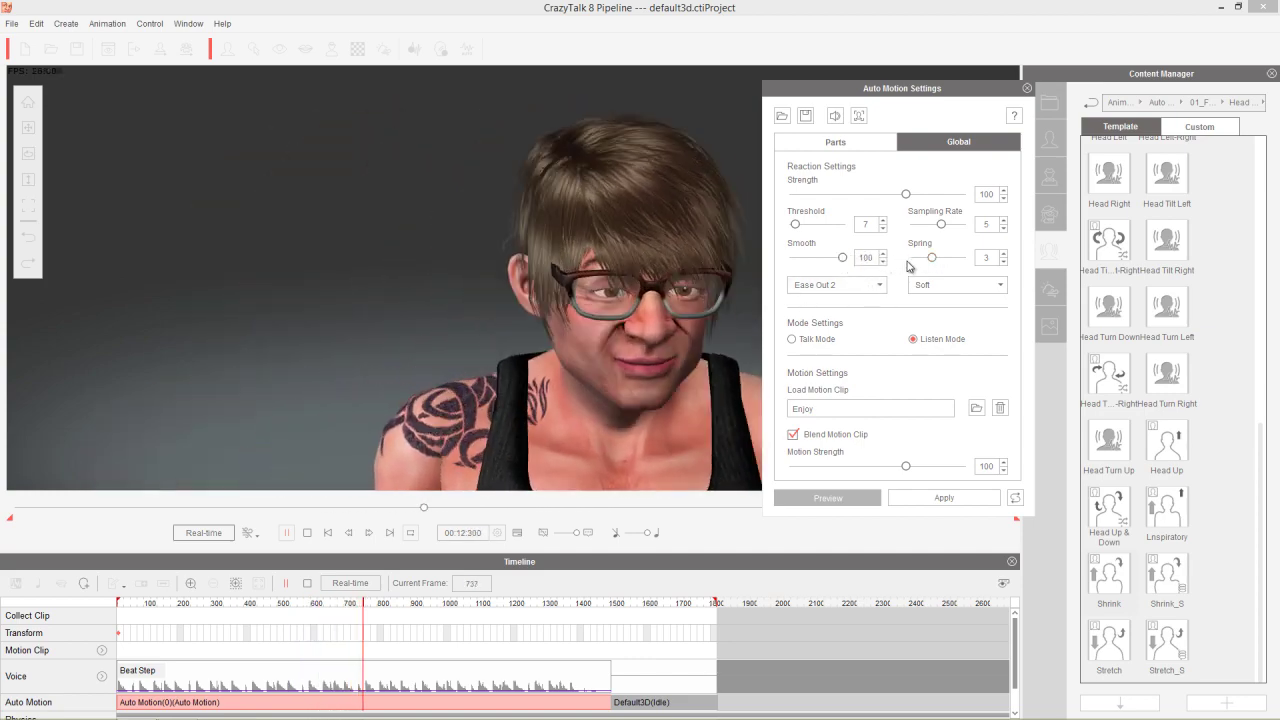
pyautogui.moveTo(935, 261); pyautogui.dragTo(929, 265)
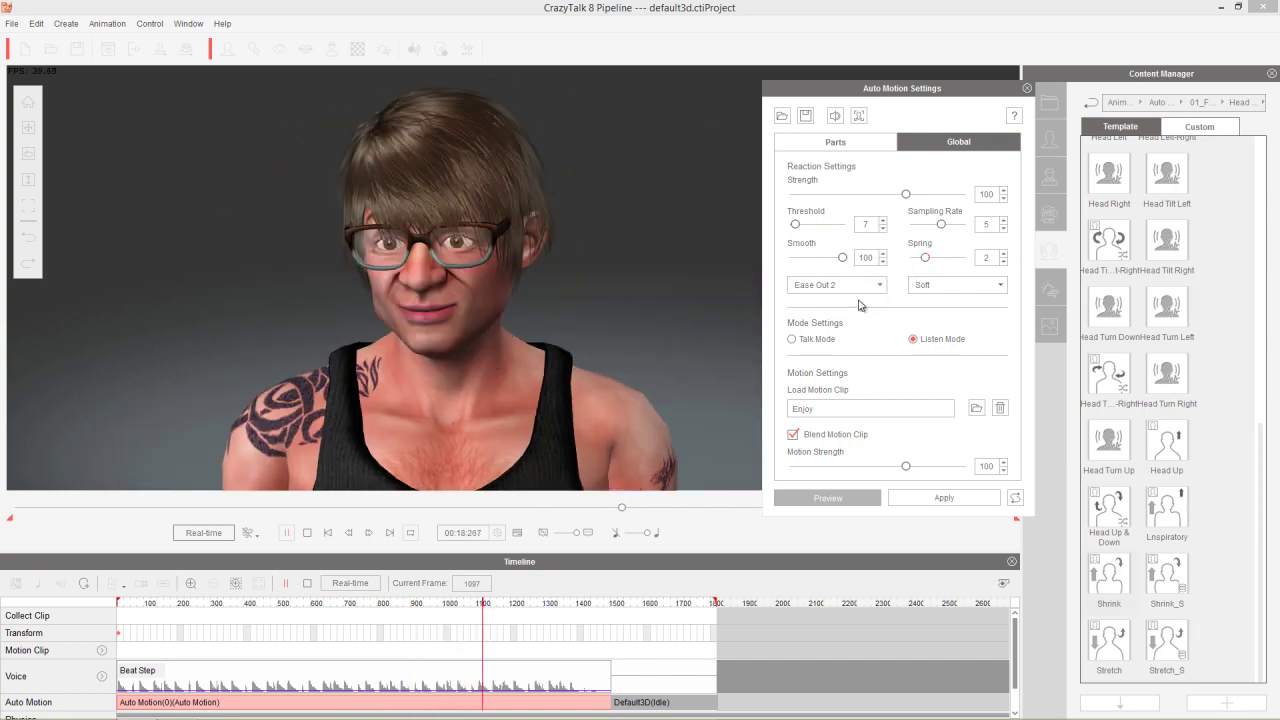
pyautogui.click(840, 285)
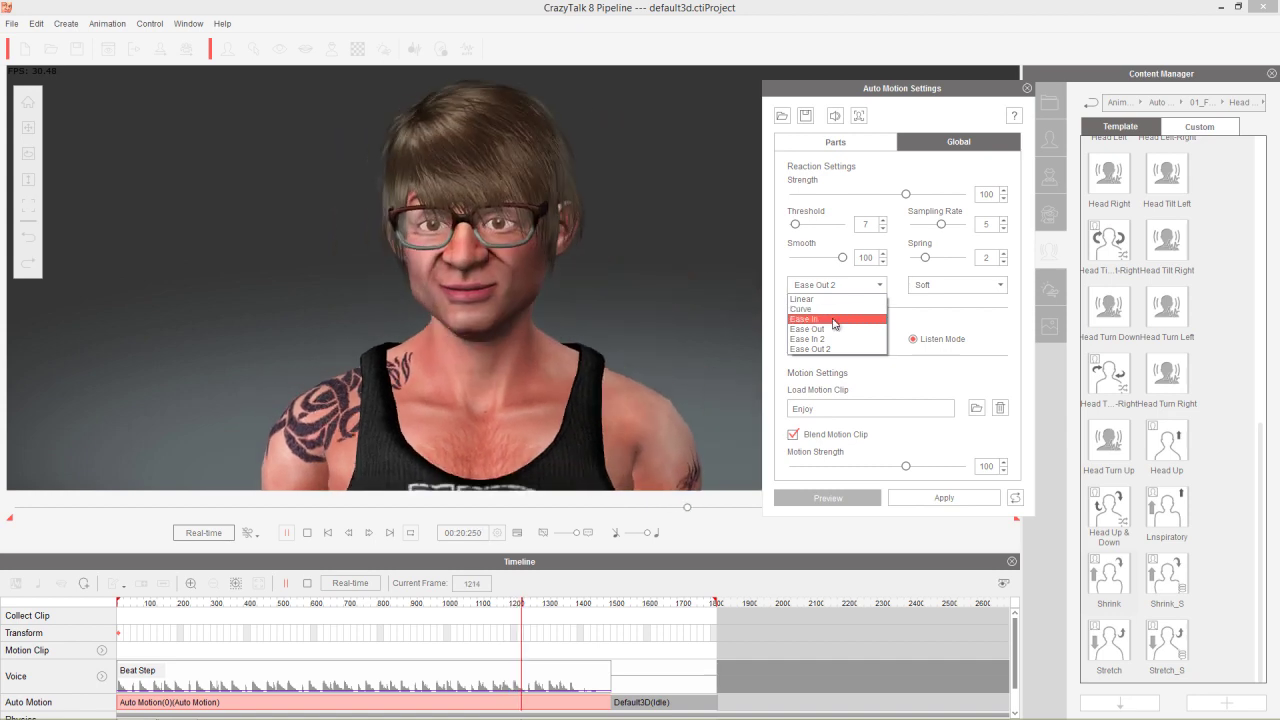